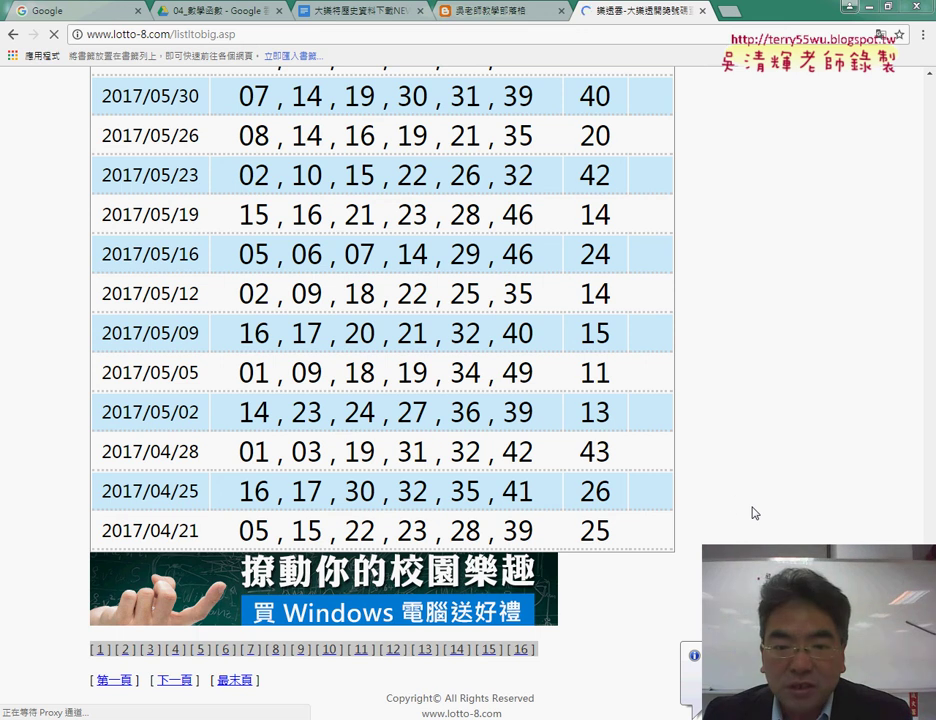
- Select the lotto-8.com page address in Chrome, then dismiss the copy options
drag(930, 600, 930, 90)
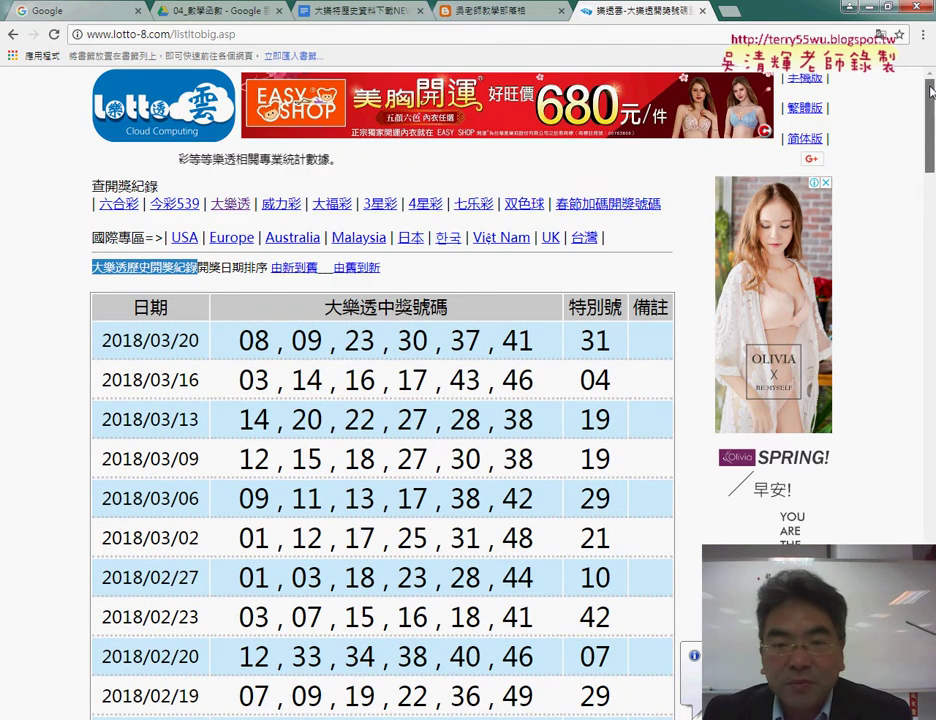
click(228, 37)
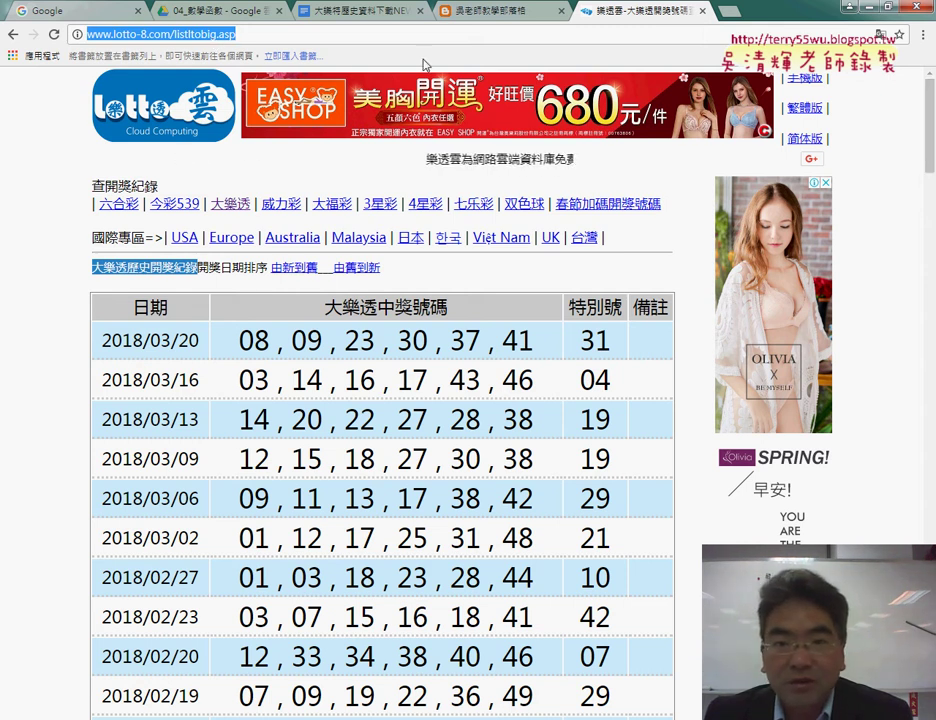
right_click(257, 37)
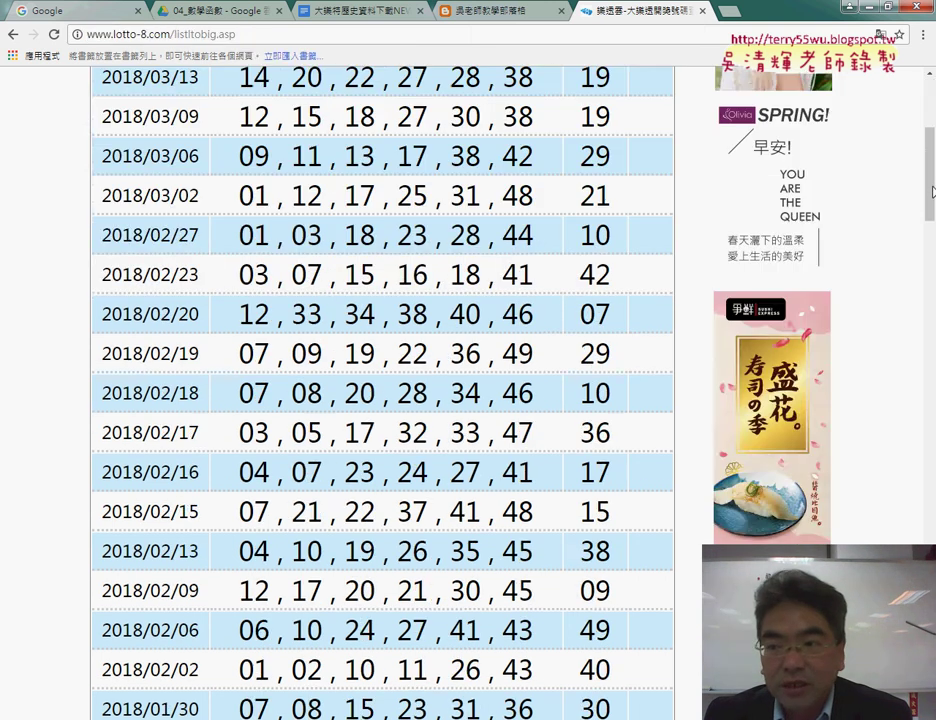
click(675, 95)
- Scroll to the page links, try page 1, and go Back after it errors
scroll(675, 300, down, 20)
scroll(380, 400, down, 3)
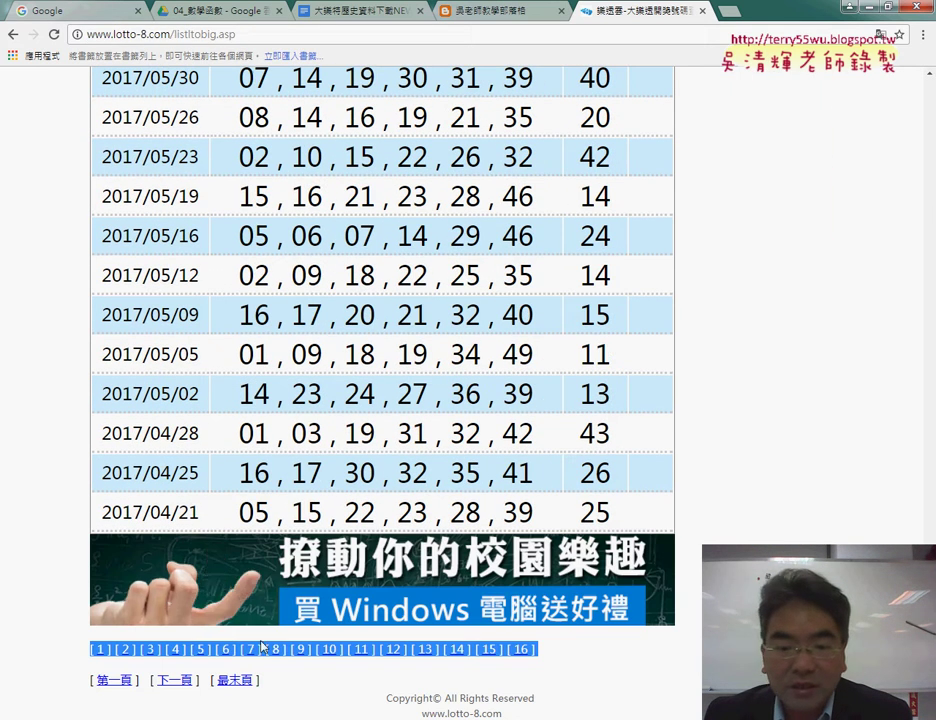
click(100, 652)
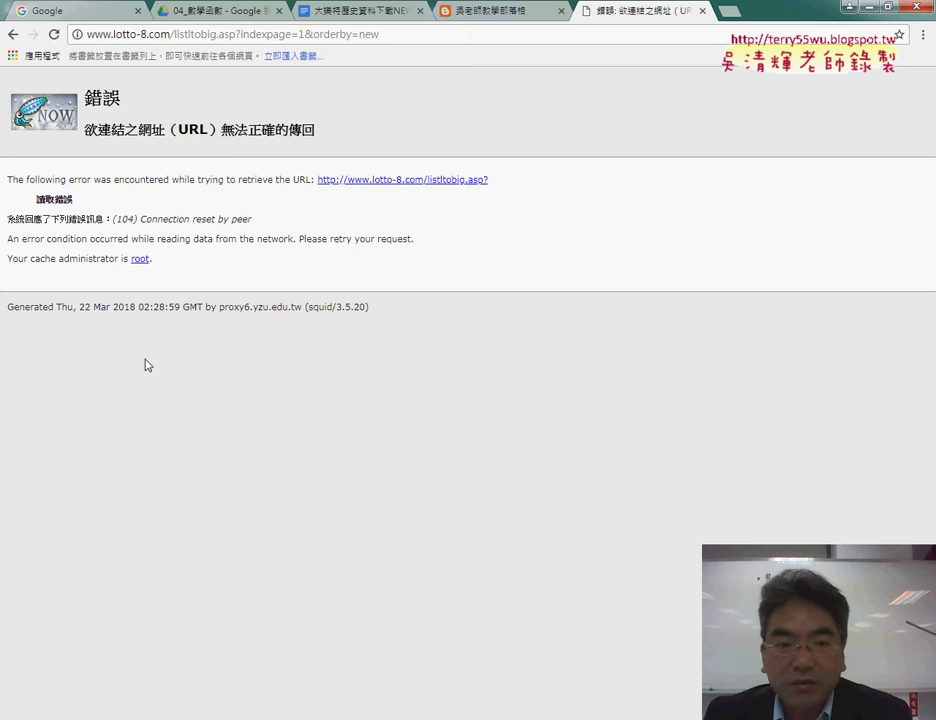
click(12, 34)
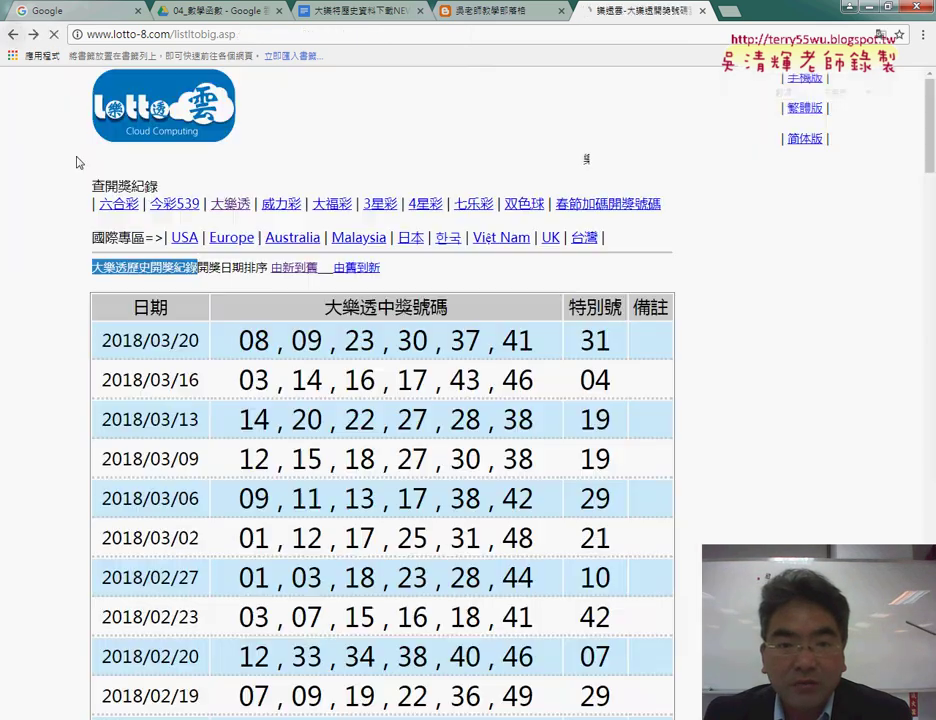
scroll(930, 393, down, 4)
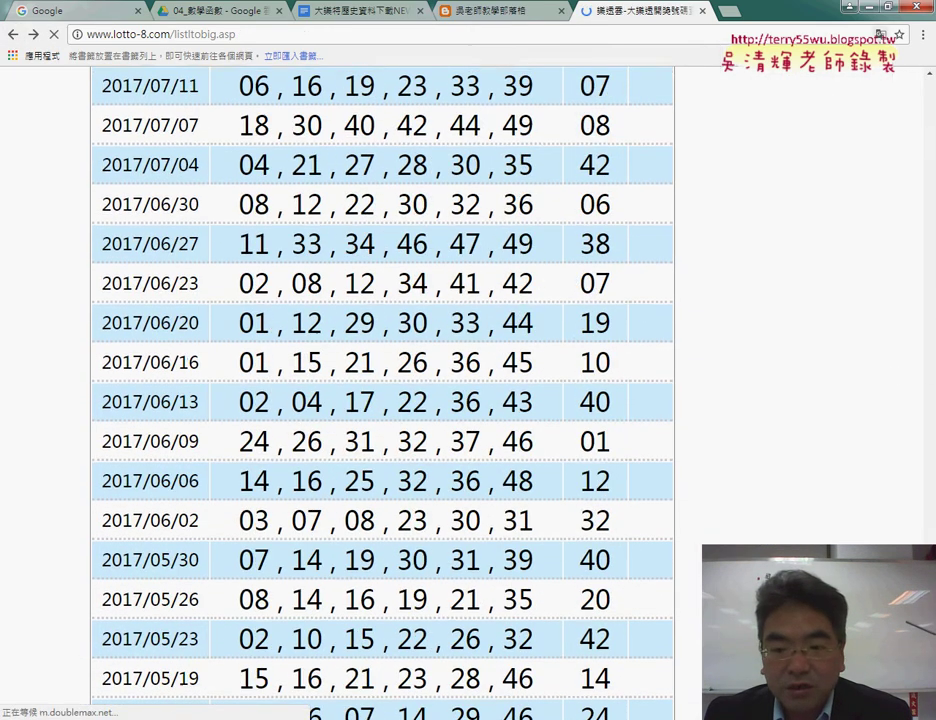
drag(930, 197, 930, 690)
click(125, 651)
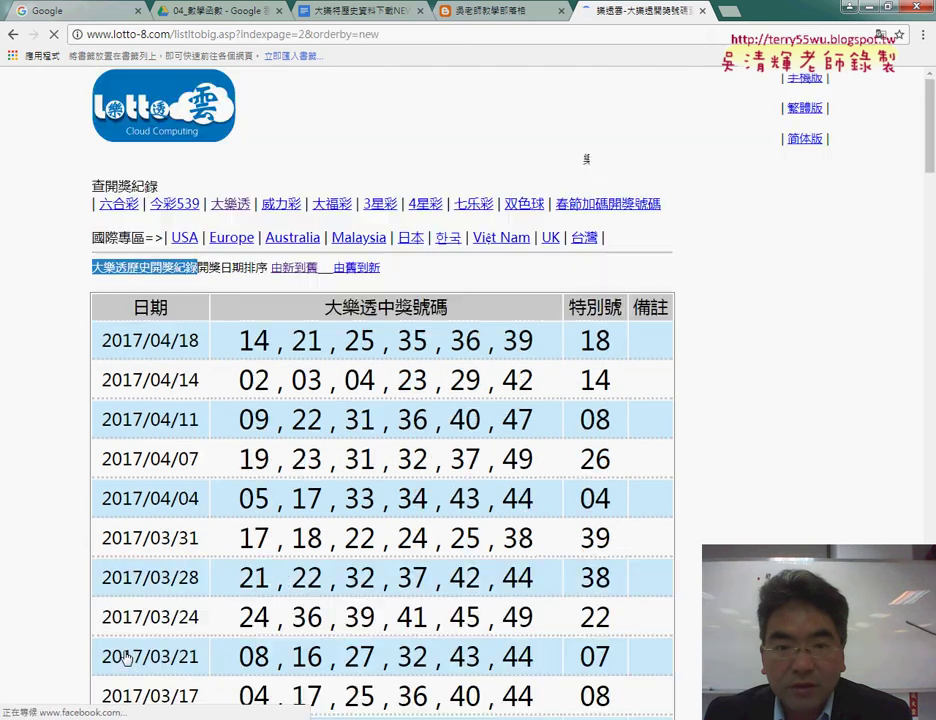
click(301, 34)
double_click(301, 34)
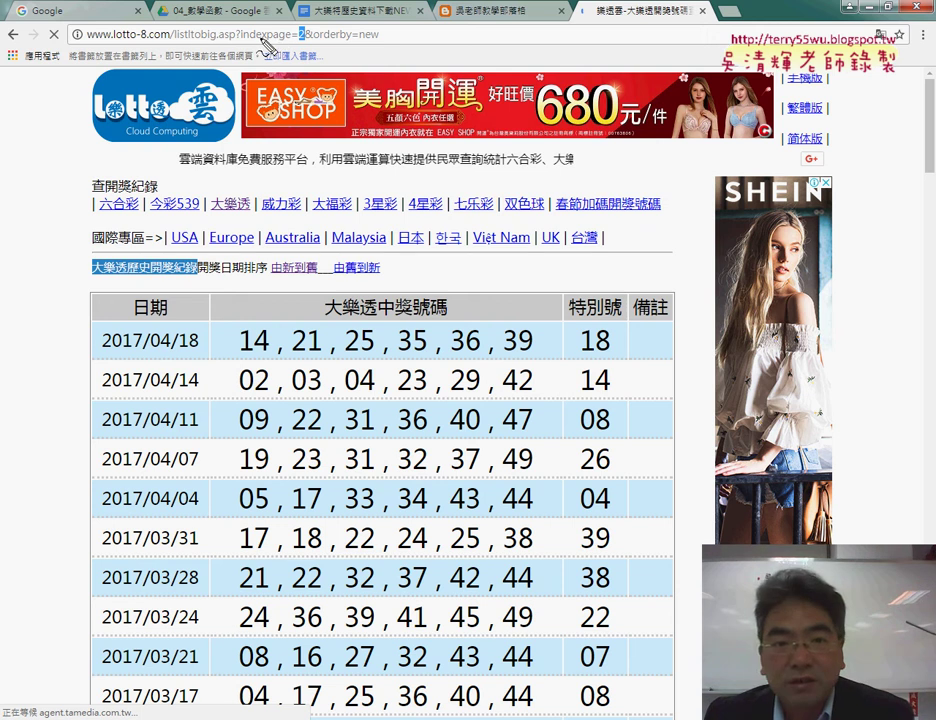
drag(88, 41, 232, 48)
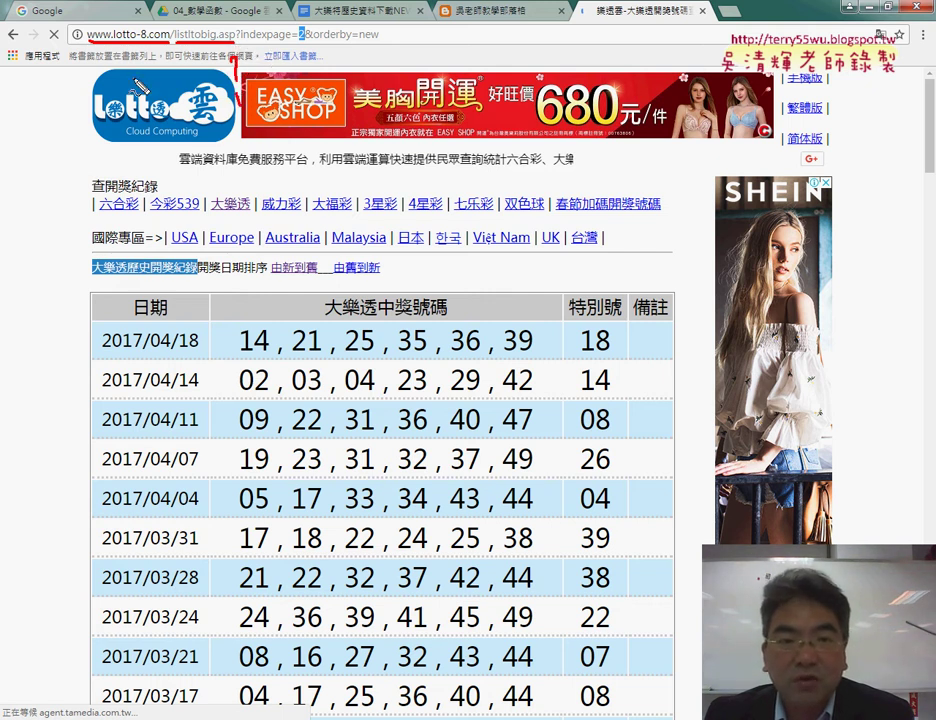
mouse_move(165, 78)
mouse_down()
mouse_move(133, 57)
mouse_move(288, 44)
mouse_up()
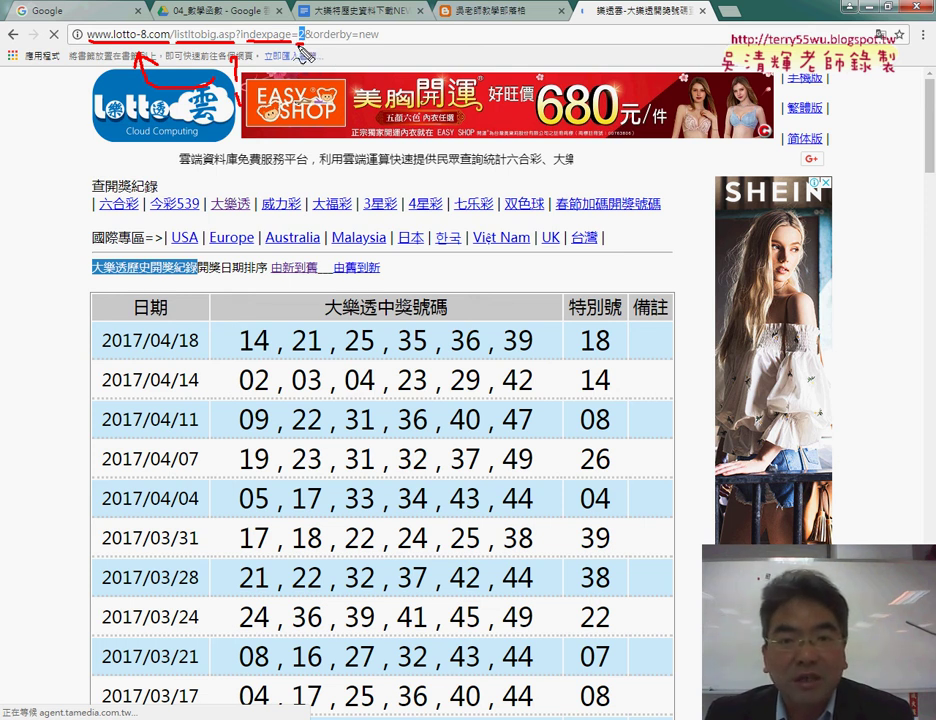
drag(309, 31, 325, 85)
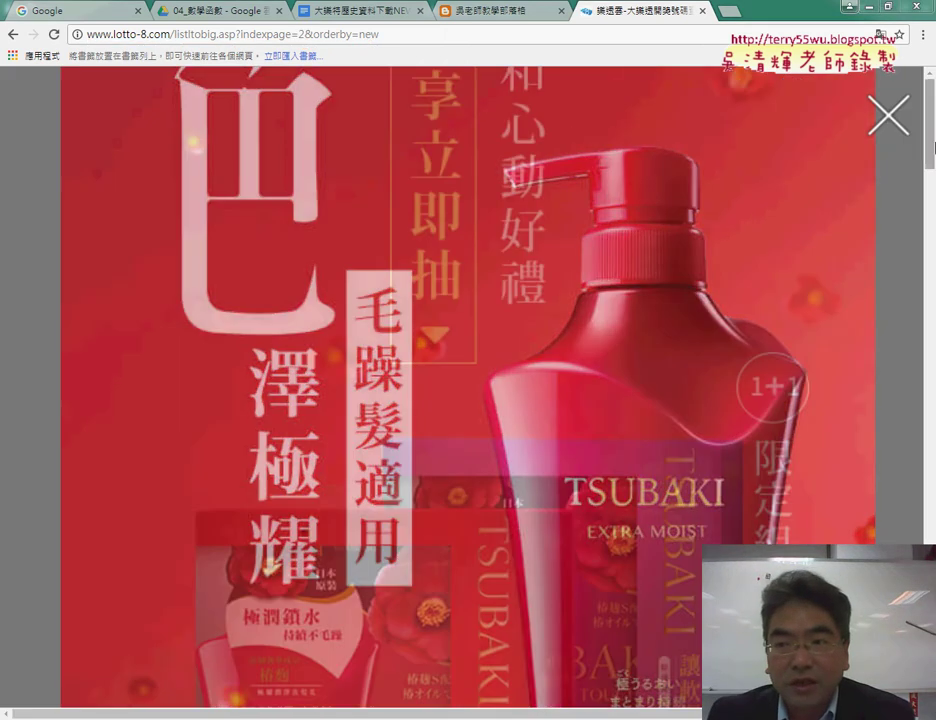
click(891, 118)
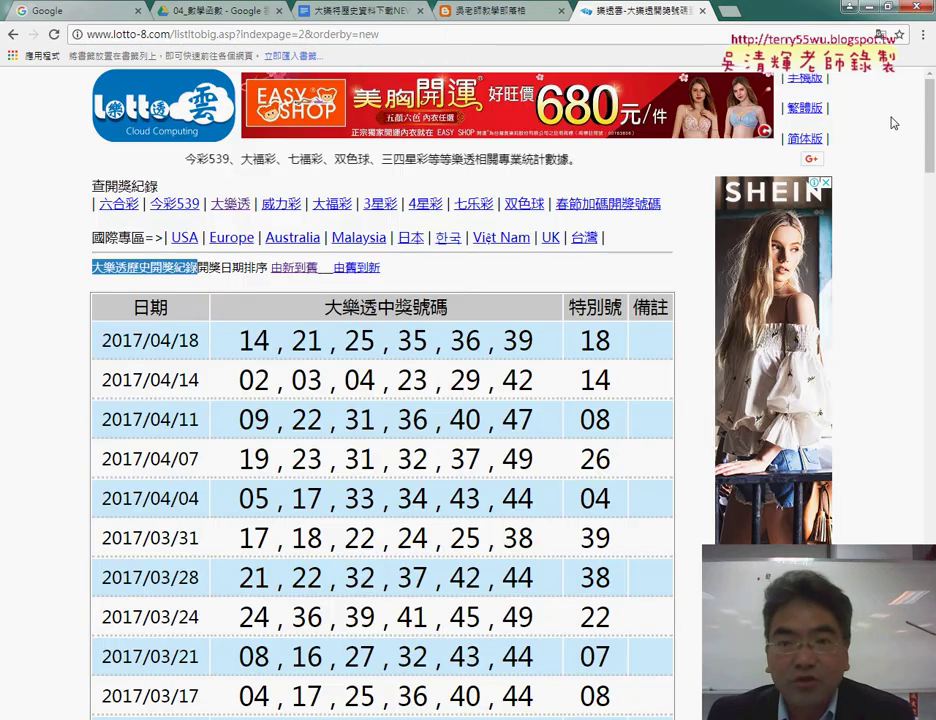
click(364, 33)
click(364, 33)
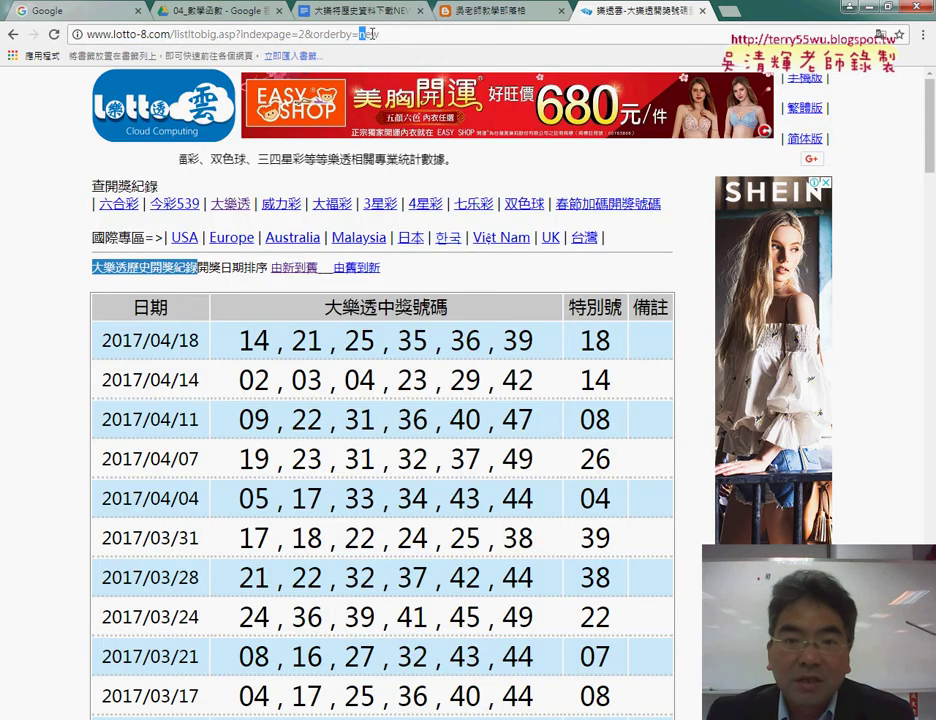
double_click(368, 33)
text(ㄗ)
key(BackSpace)
text(old)
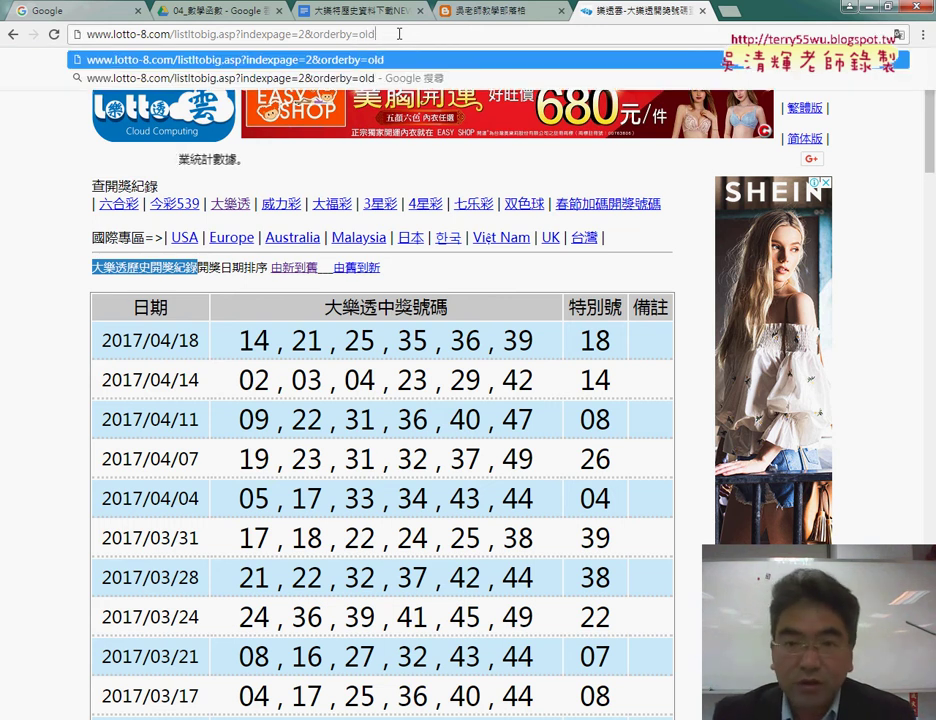
key(Return)
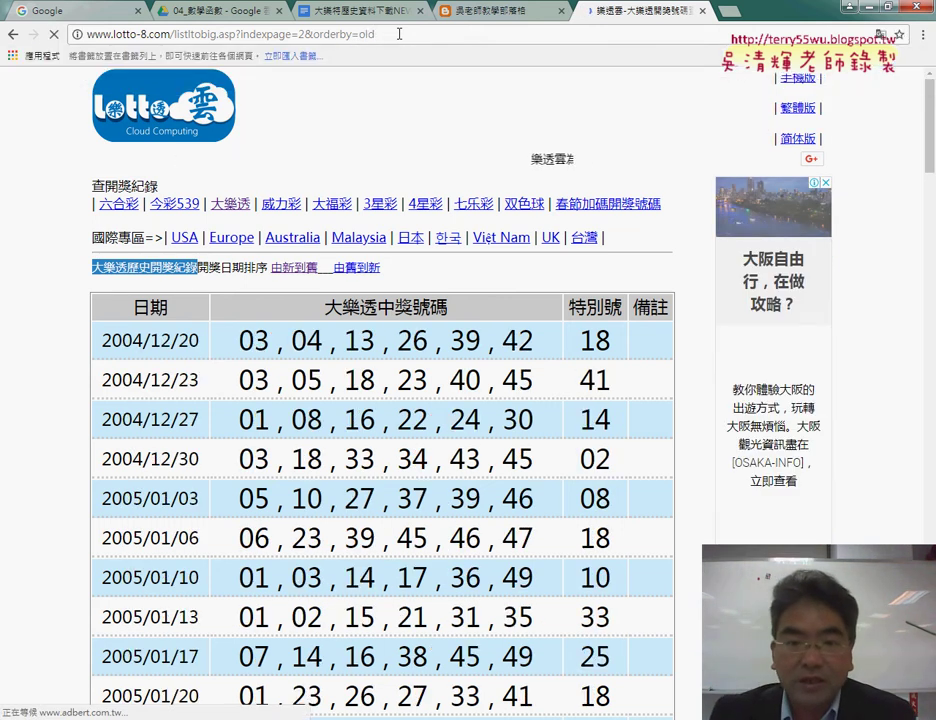
drag(139, 343, 184, 341)
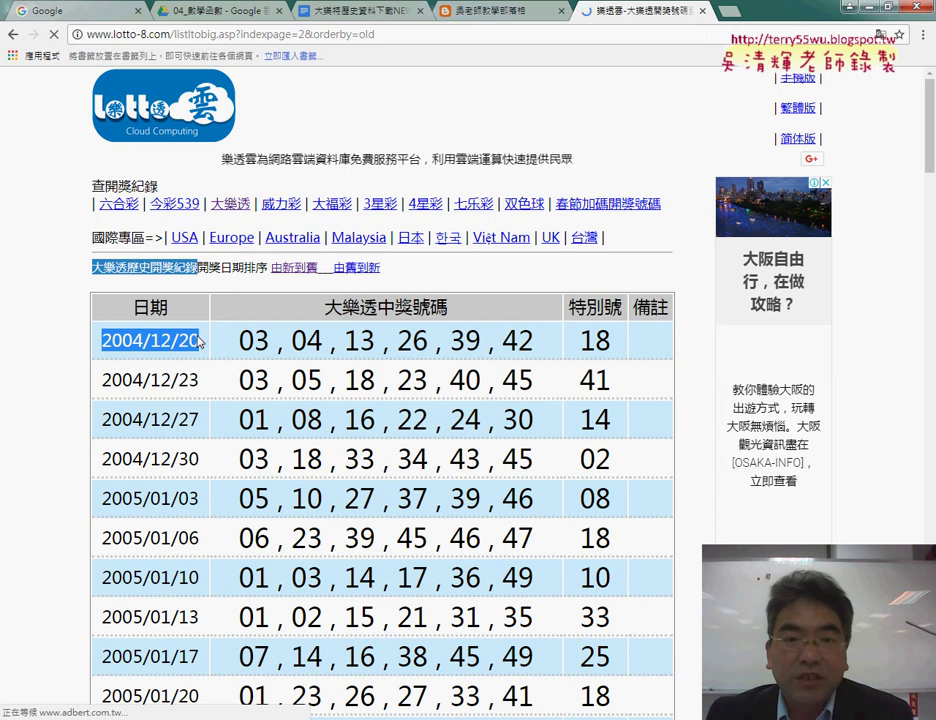
click(397, 34)
double_click(397, 34)
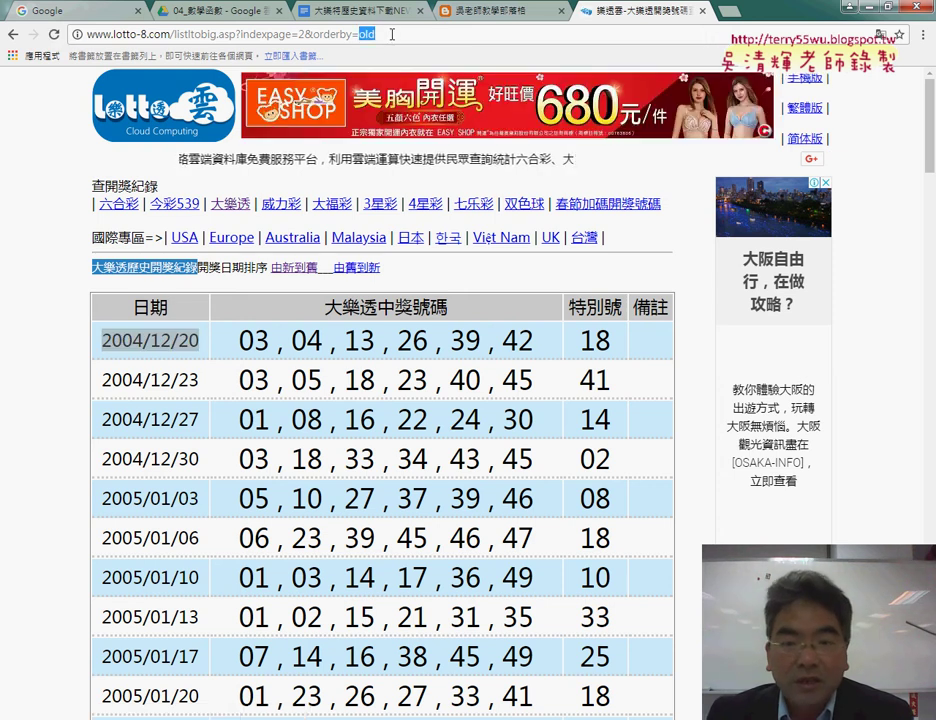
text(new)
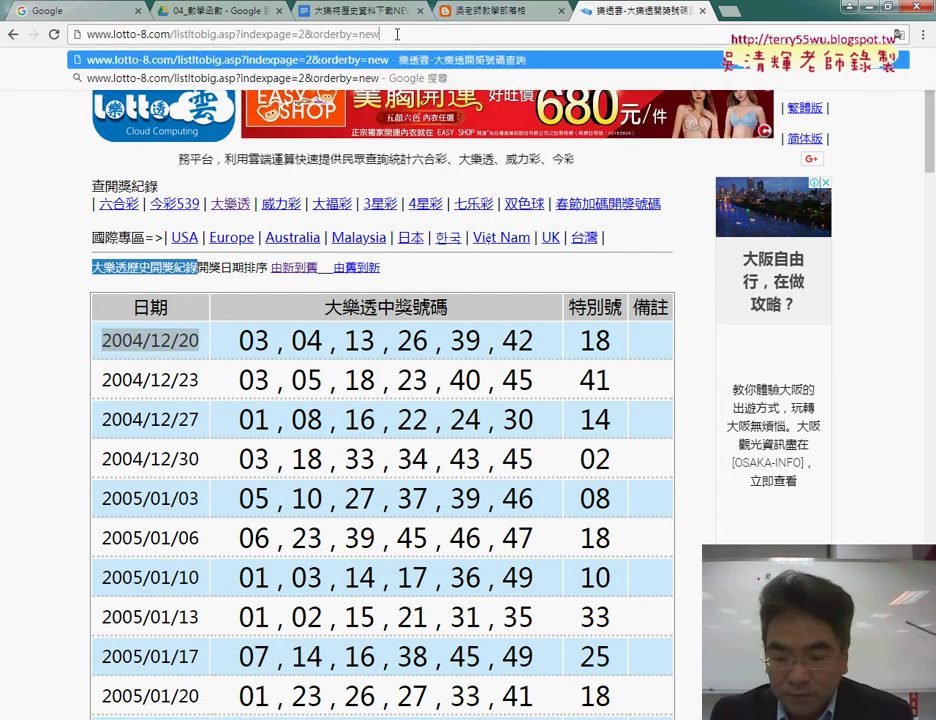
key(Return)
click(91, 35)
double_click(91, 35)
click(311, 34)
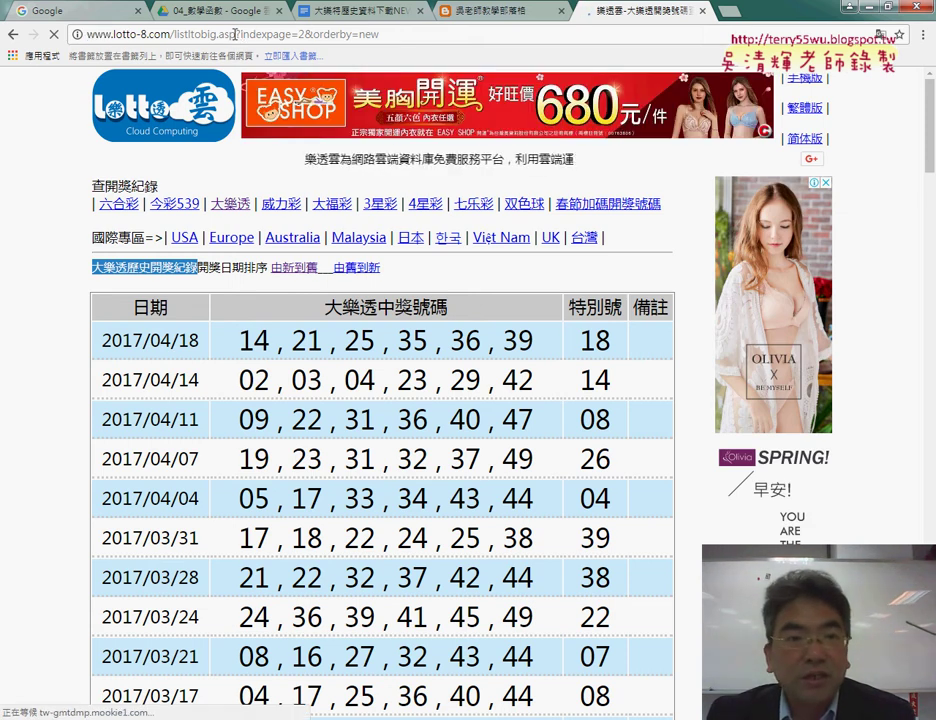
drag(237, 35, 172, 35)
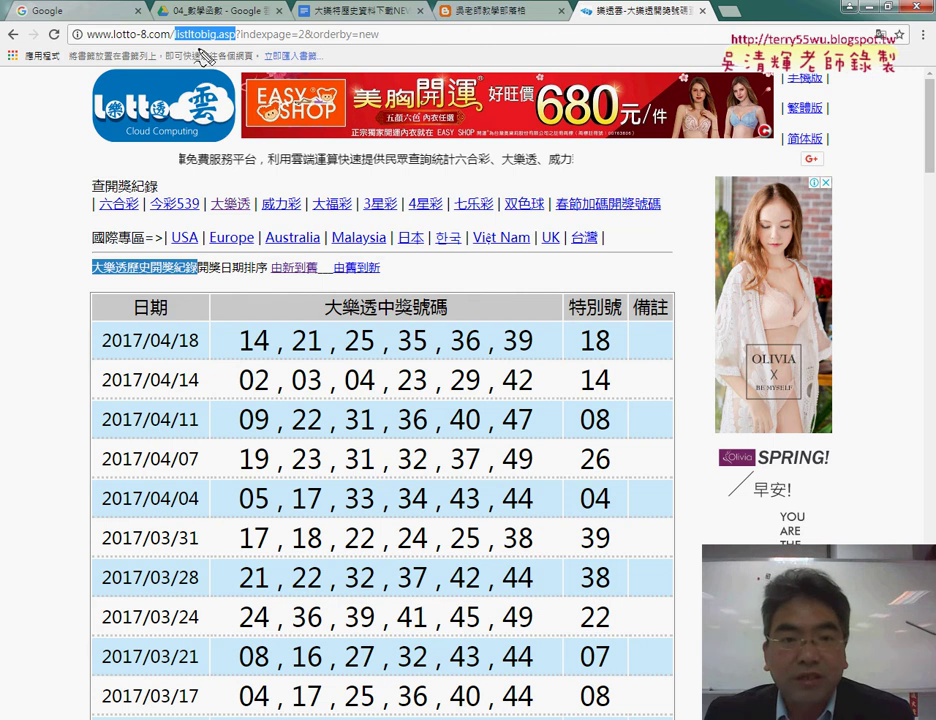
drag(175, 43, 213, 46)
drag(202, 148, 203, 90)
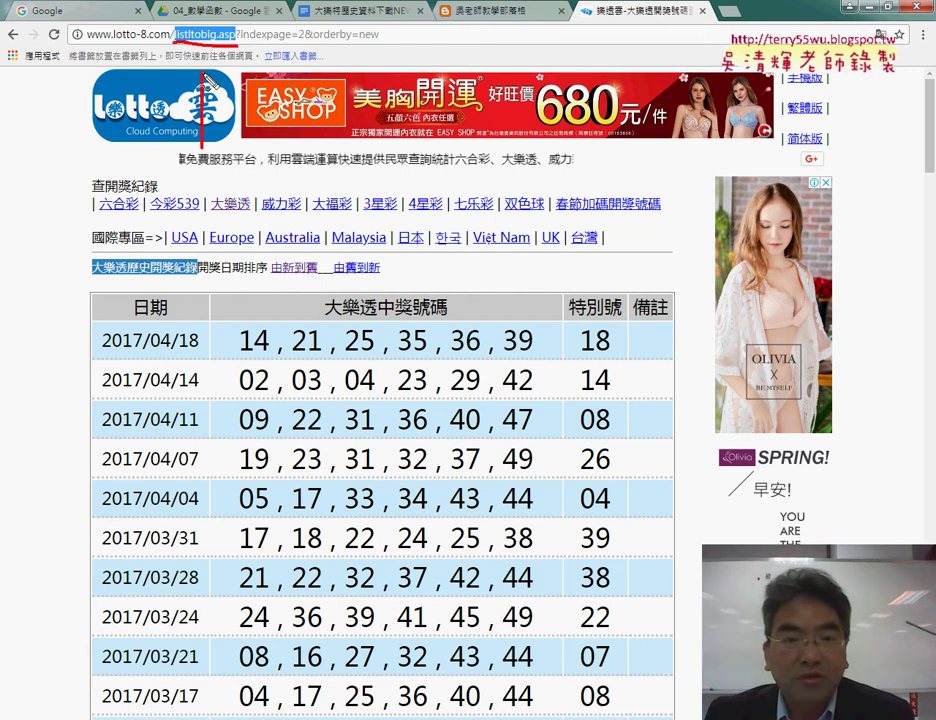
drag(88, 44, 170, 45)
drag(122, 165, 122, 50)
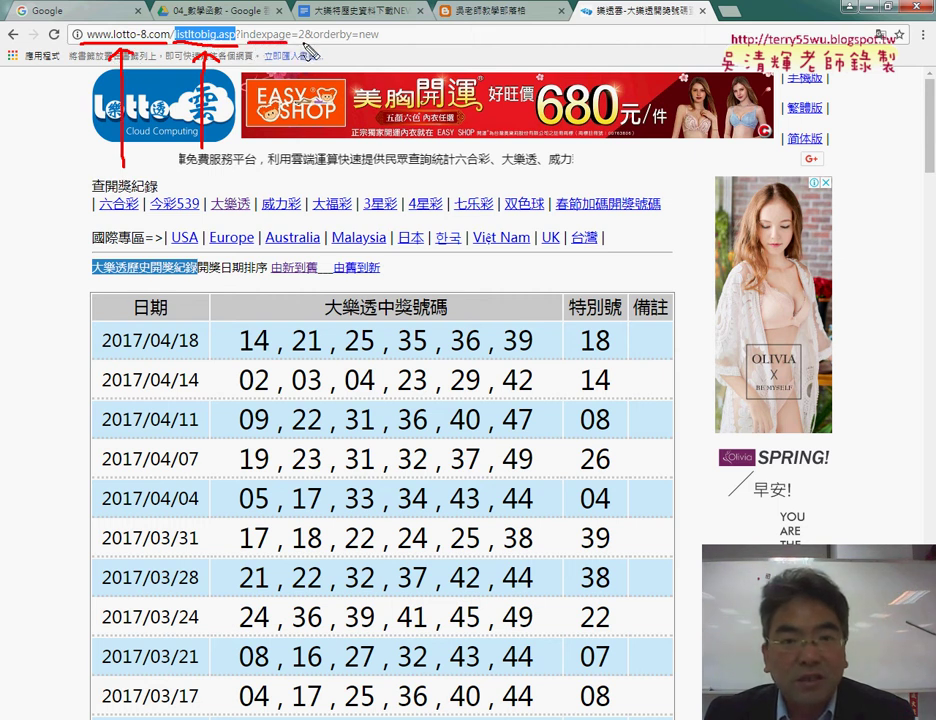
drag(330, 46, 312, 45)
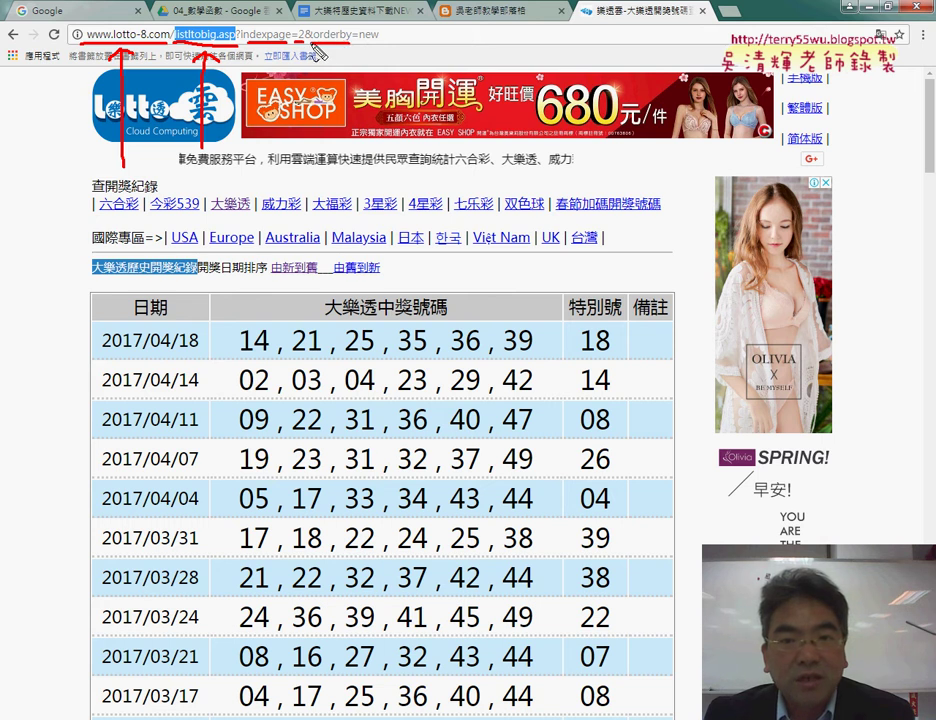
drag(255, 45, 378, 44)
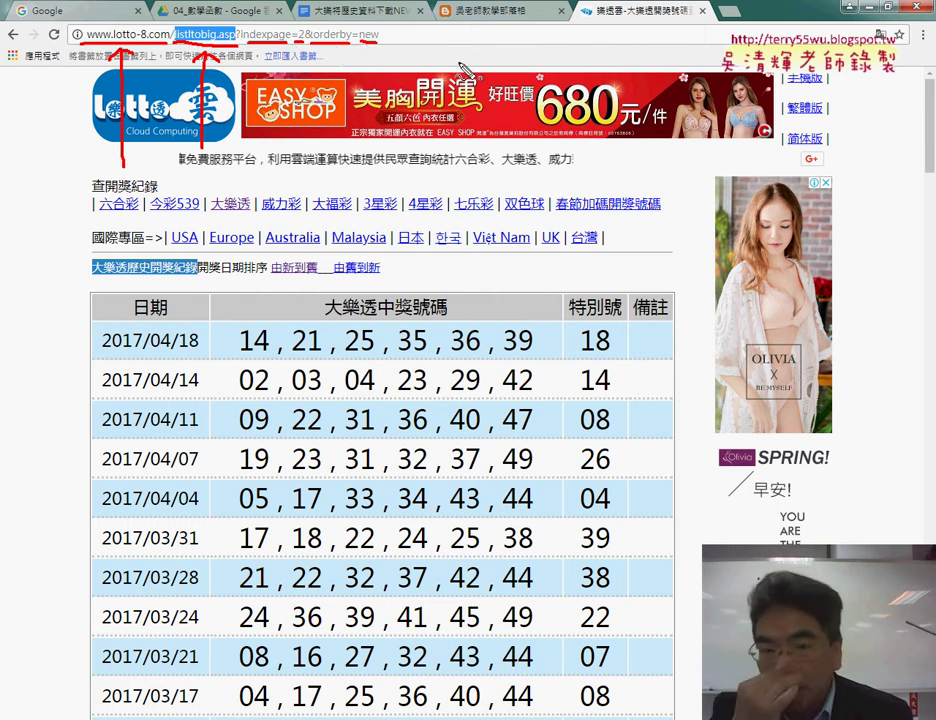
key(Escape)
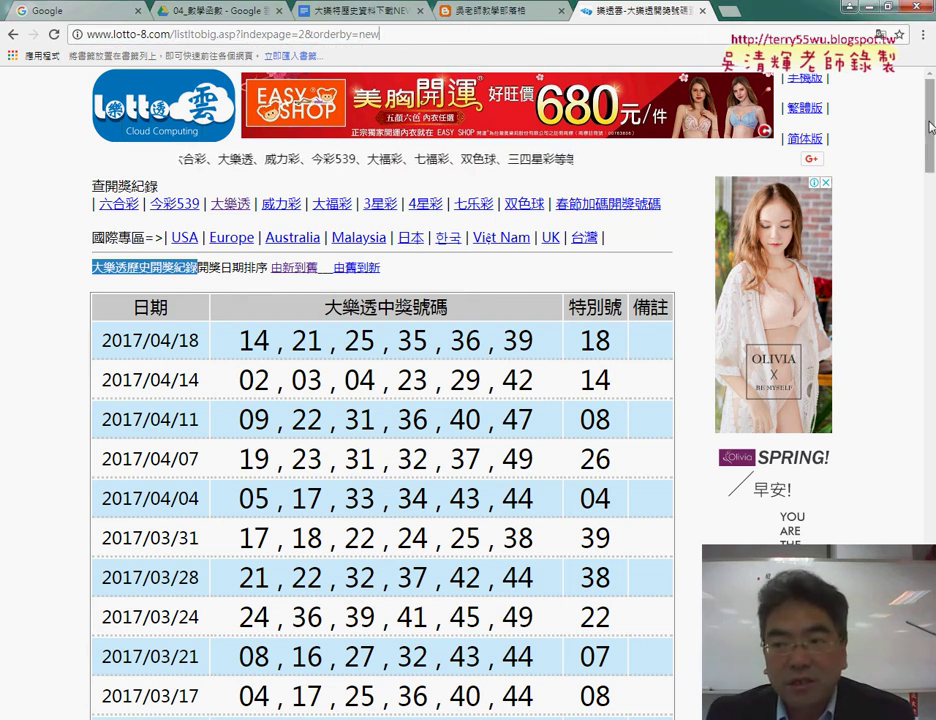
click(926, 418)
drag(926, 418, 926, 710)
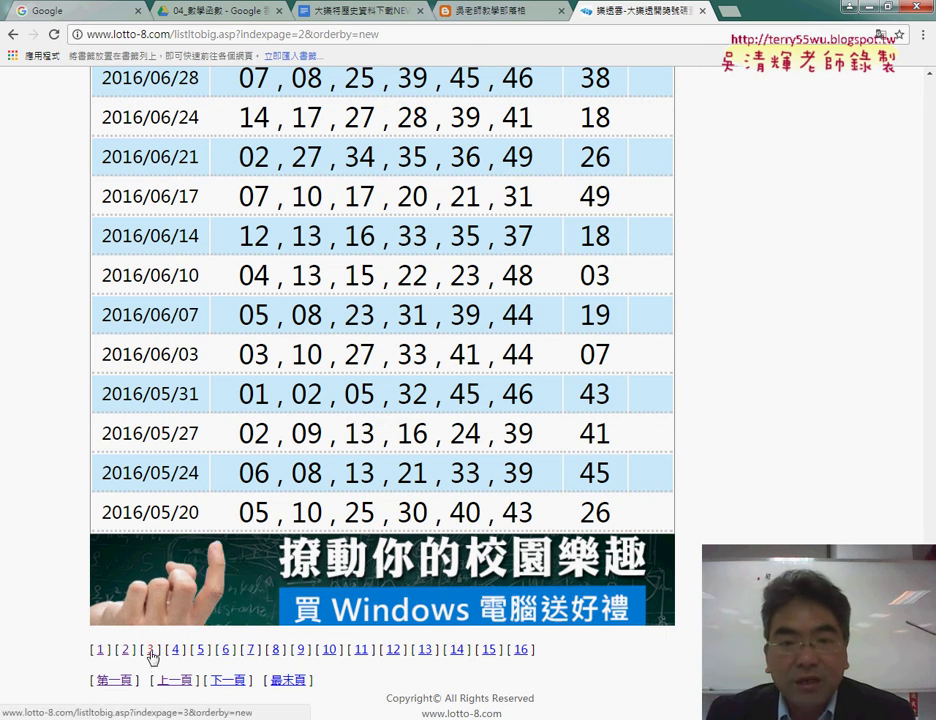
- Load page 3 of the results by changing the address's page number to 3
click(152, 655)
click(299, 36)
double_click(301, 34)
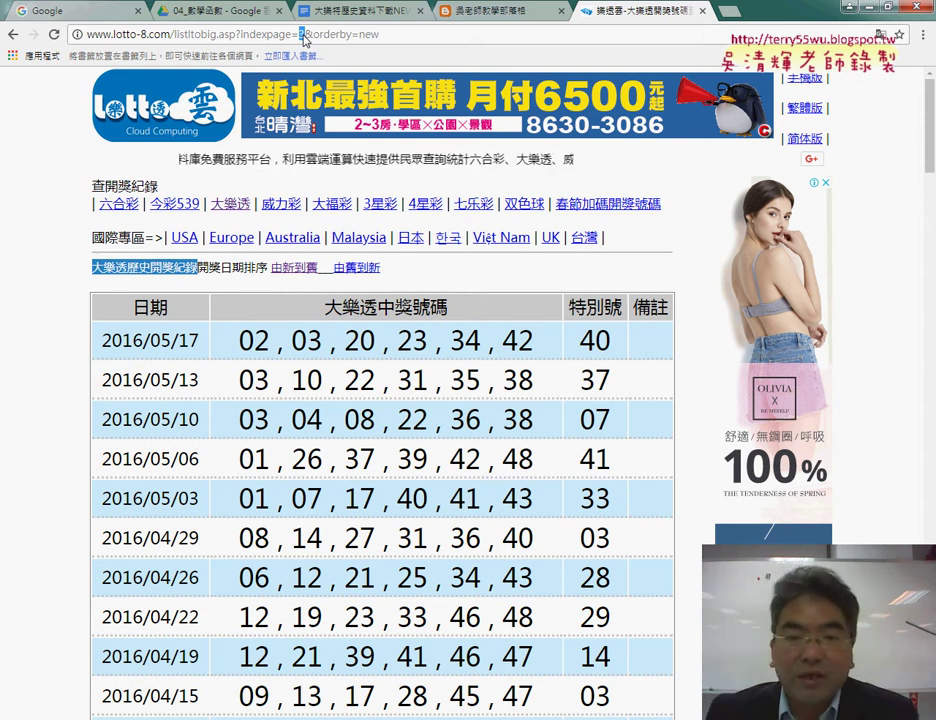
text(3)
key(Return)
- Highlight the draw results table and the row of page links 1 to 16
scroll(933, 537, down, 10)
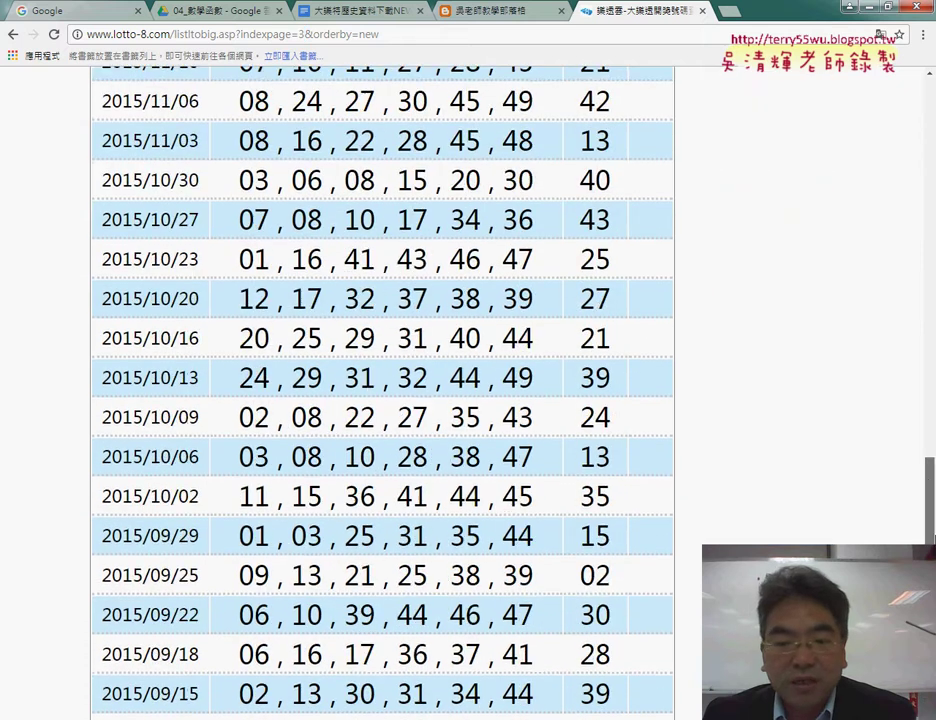
scroll(933, 537, down, 10)
drag(83, 658, 450, 661)
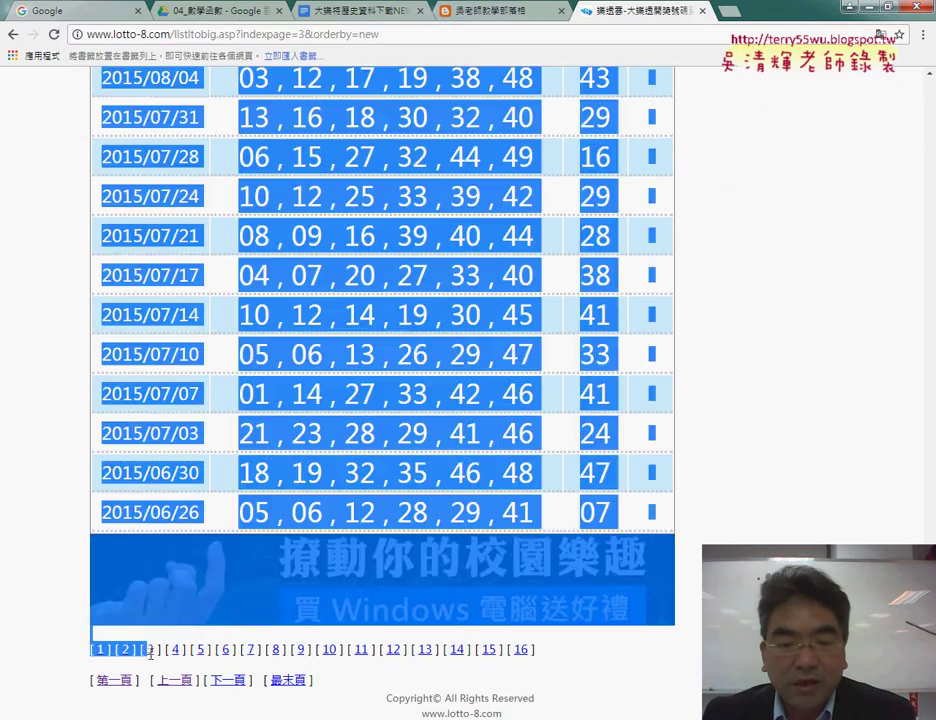
drag(538, 651, 90, 660)
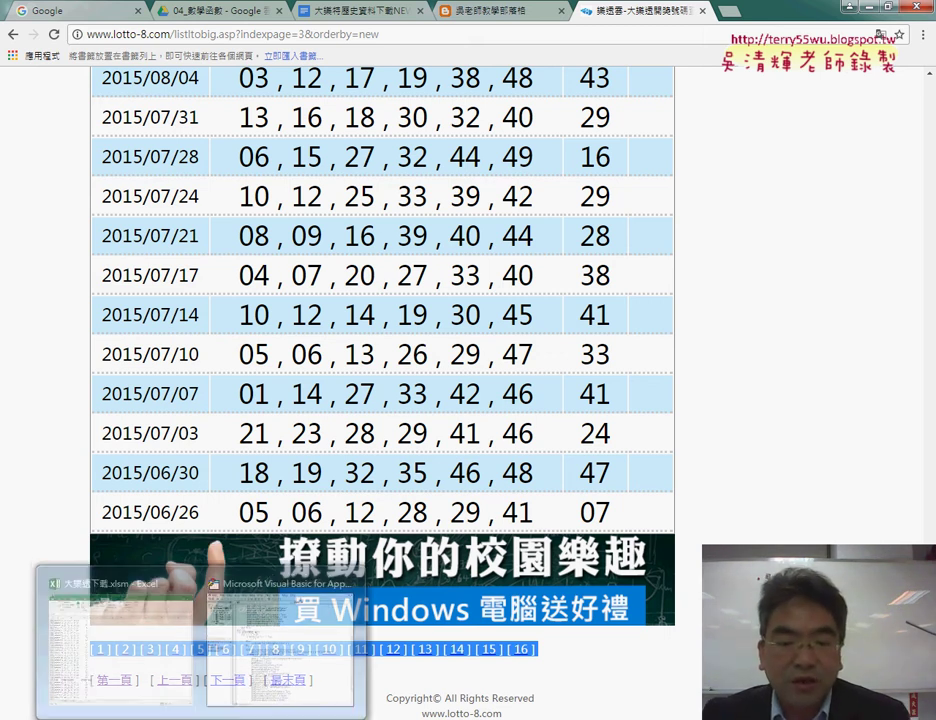
- From the 大樂透下載.xlsm Excel window, create a new blank workbook via File > New
click(178, 662)
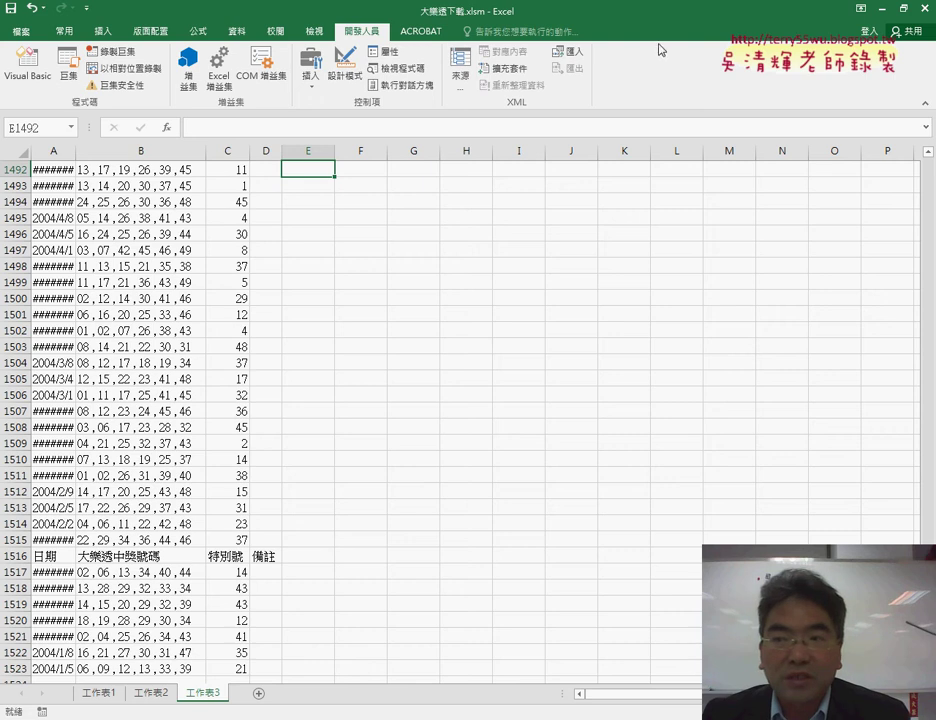
click(21, 31)
click(53, 100)
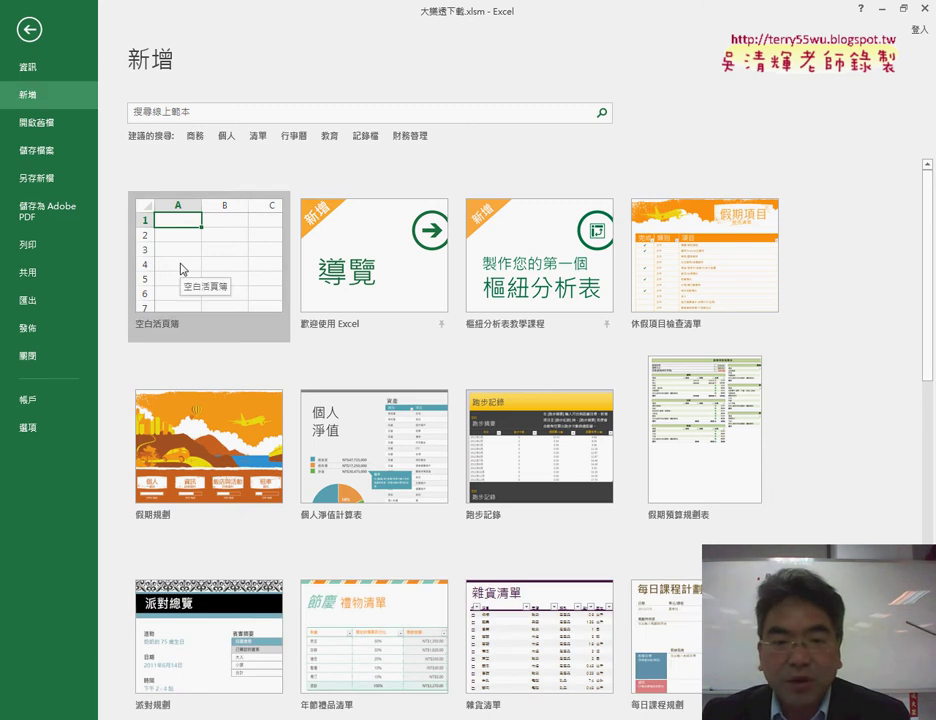
click(181, 268)
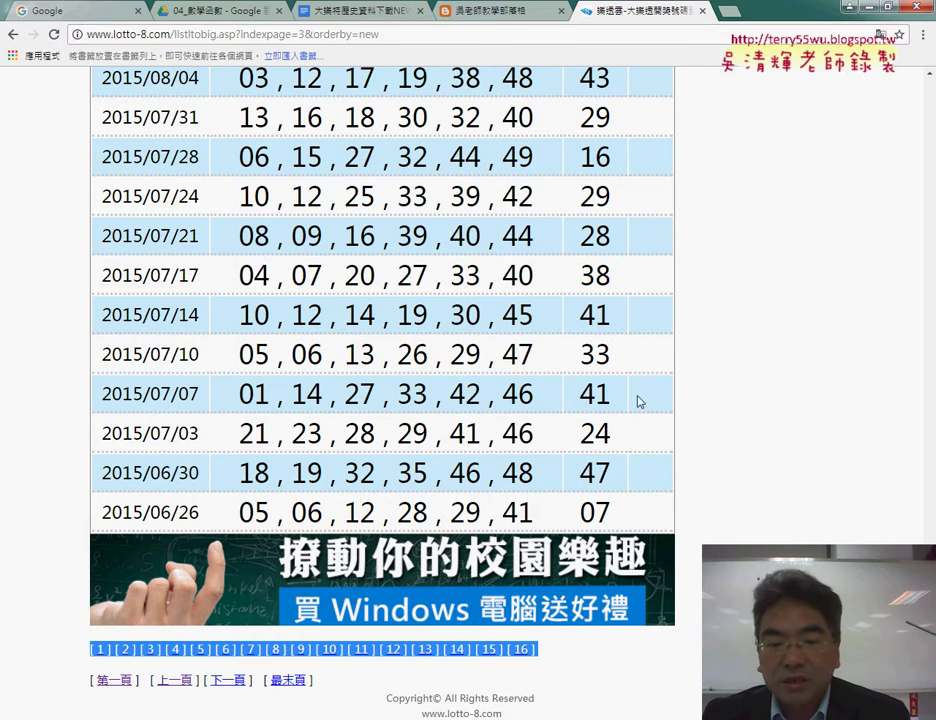
- Highlight the results table and page URL, then minimize Chrome to reveal blank workbook 活頁簿1
mouse_move(72, 656)
mouse_down()
mouse_move(551, 654)
mouse_move(343, 24)
mouse_up()
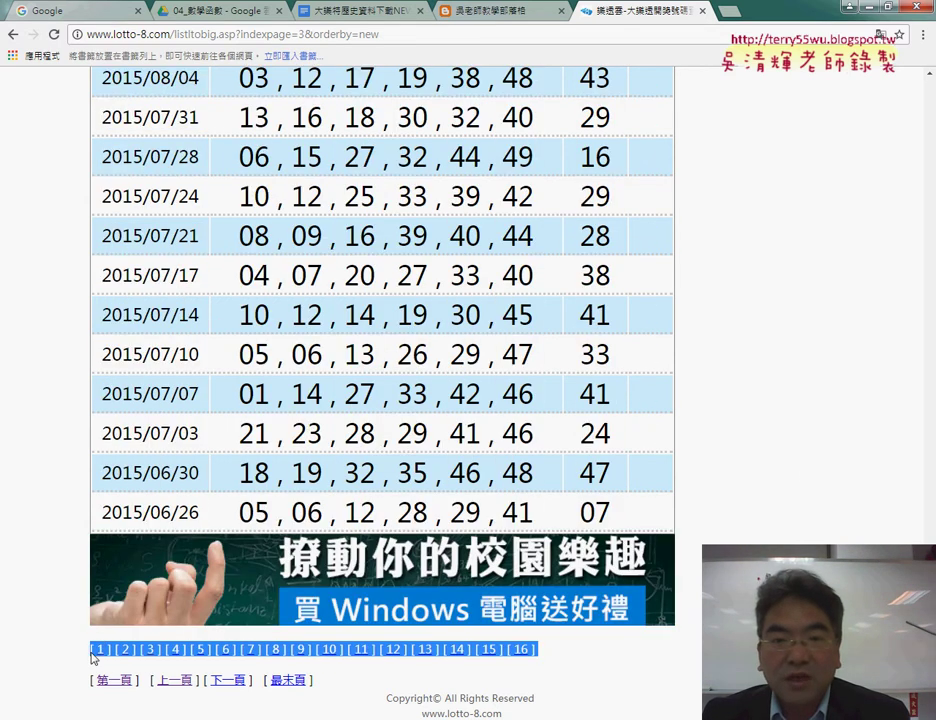
click(258, 33)
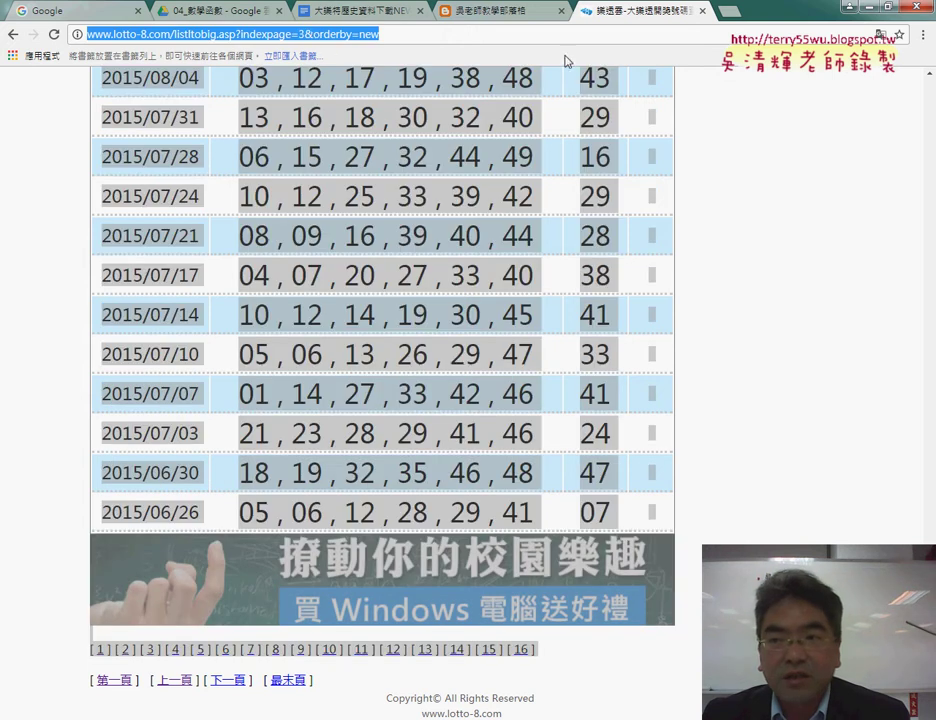
click(866, 10)
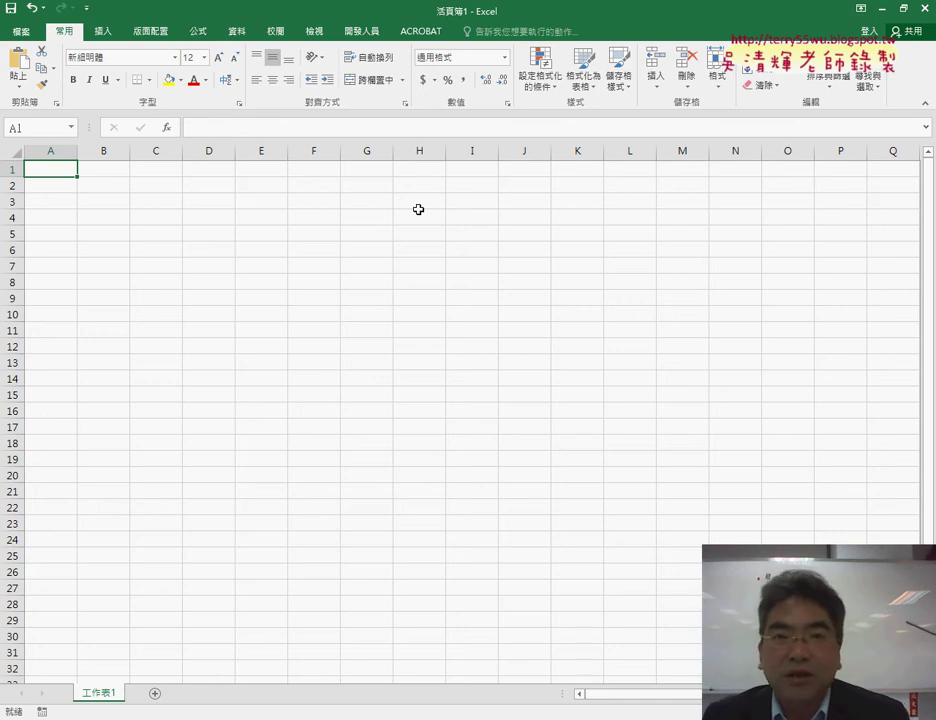
- Show the Data tab and annotate A1 as the import start and row 27 for the next page
click(237, 31)
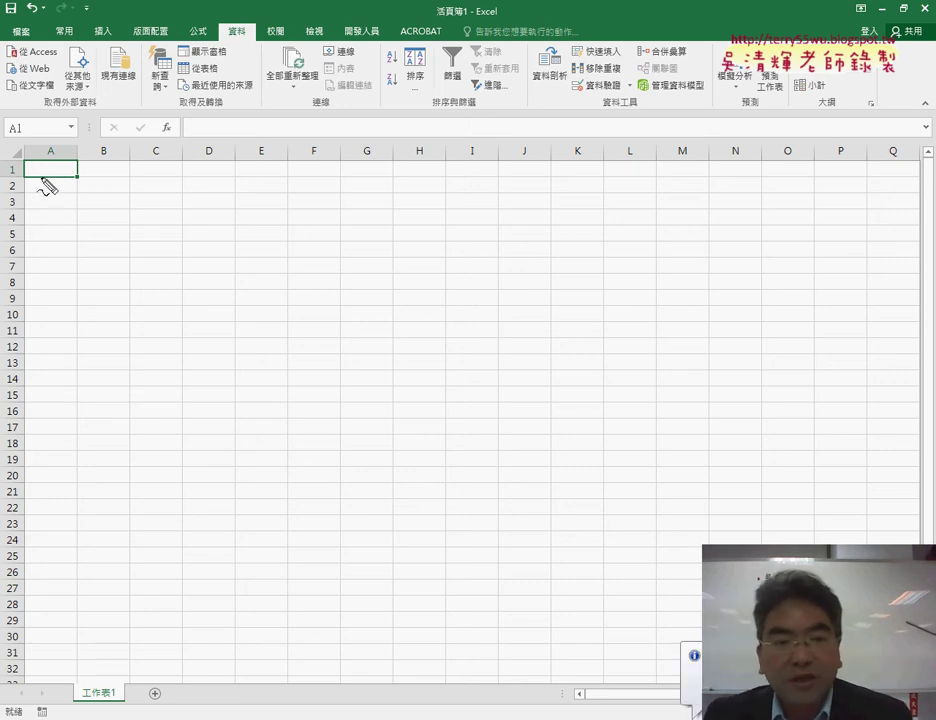
mouse_move(74, 182)
mouse_down()
mouse_move(17, 170)
mouse_move(92, 182)
mouse_up()
mouse_move(272, 148)
mouse_down()
mouse_move(100, 175)
mouse_move(143, 216)
mouse_move(140, 203)
mouse_move(183, 221)
mouse_up()
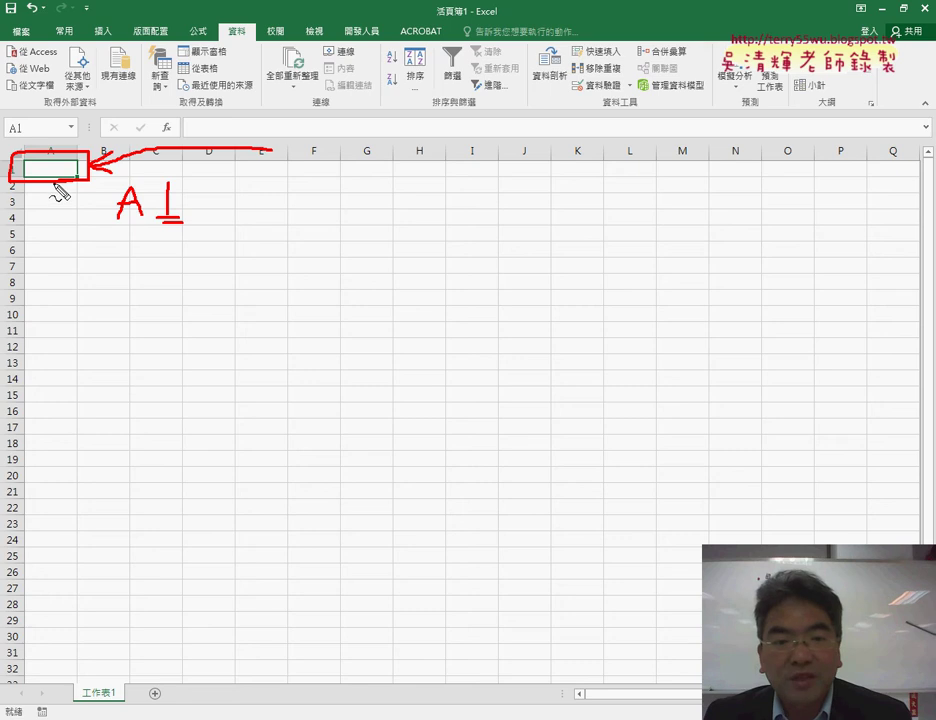
mouse_move(62, 186)
mouse_down()
mouse_move(62, 268)
mouse_move(76, 254)
mouse_up()
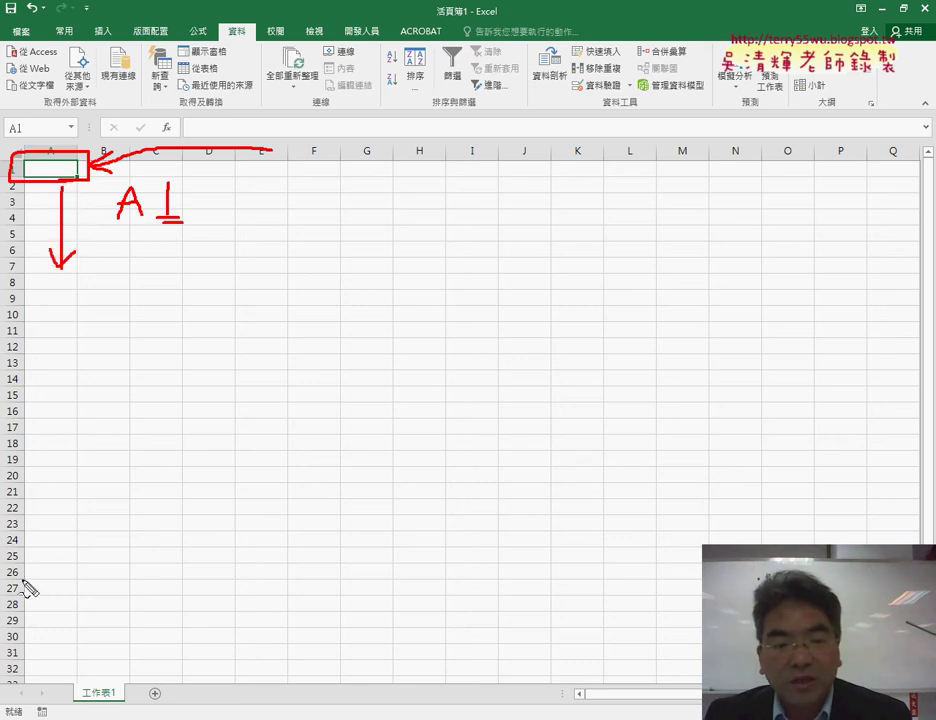
mouse_move(13, 577)
mouse_down()
mouse_move(88, 577)
mouse_move(50, 595)
mouse_move(58, 583)
mouse_move(66, 602)
mouse_up()
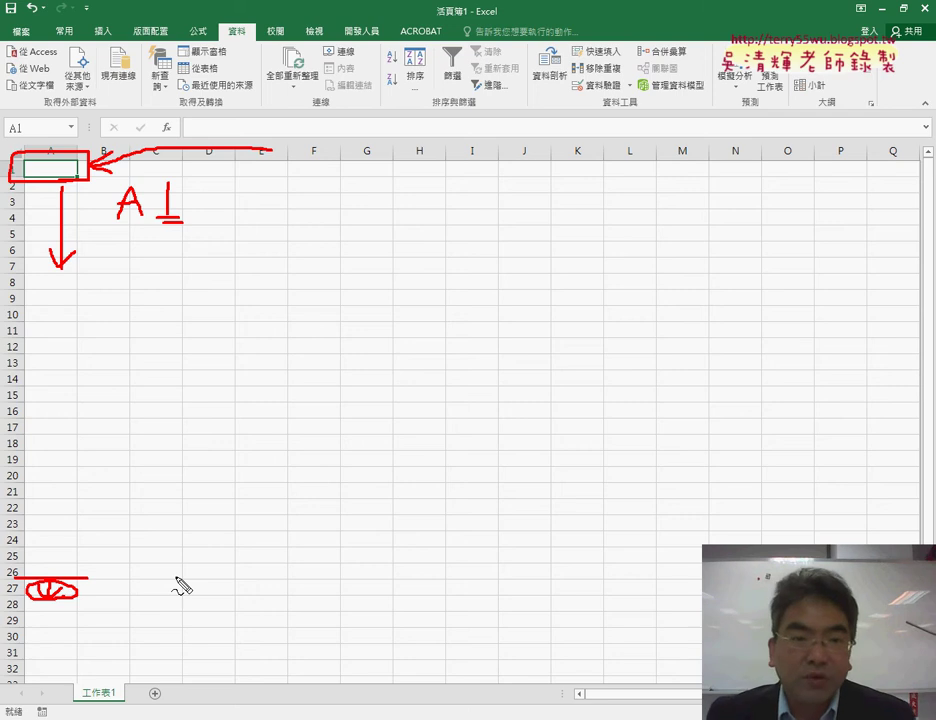
key(Escape)
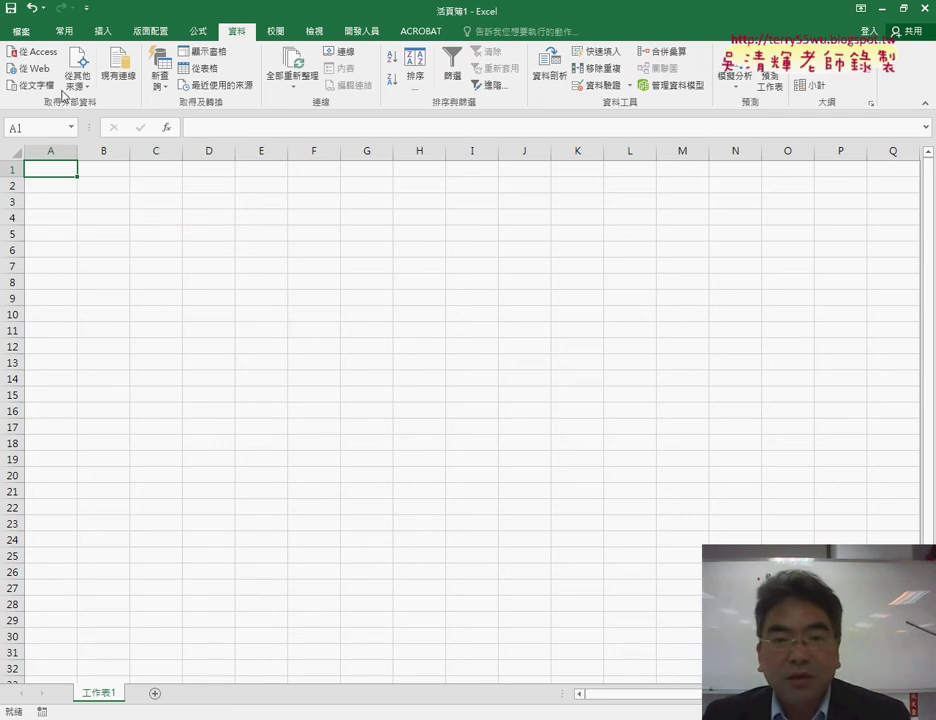
- Start Record Macro from the Developer tab and name the macro 大樂透下載
click(369, 37)
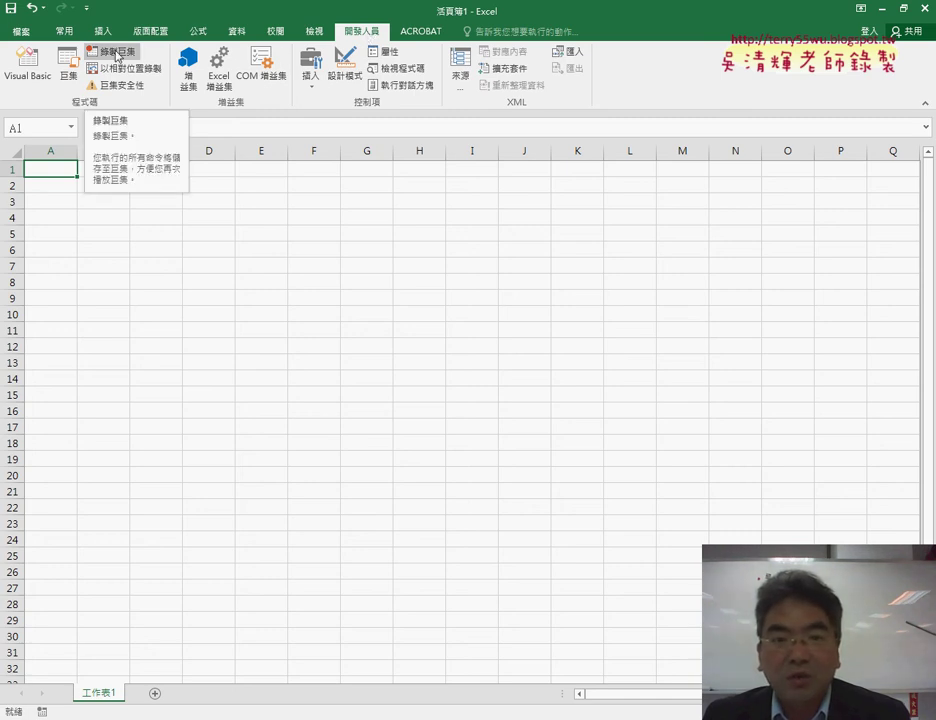
click(118, 53)
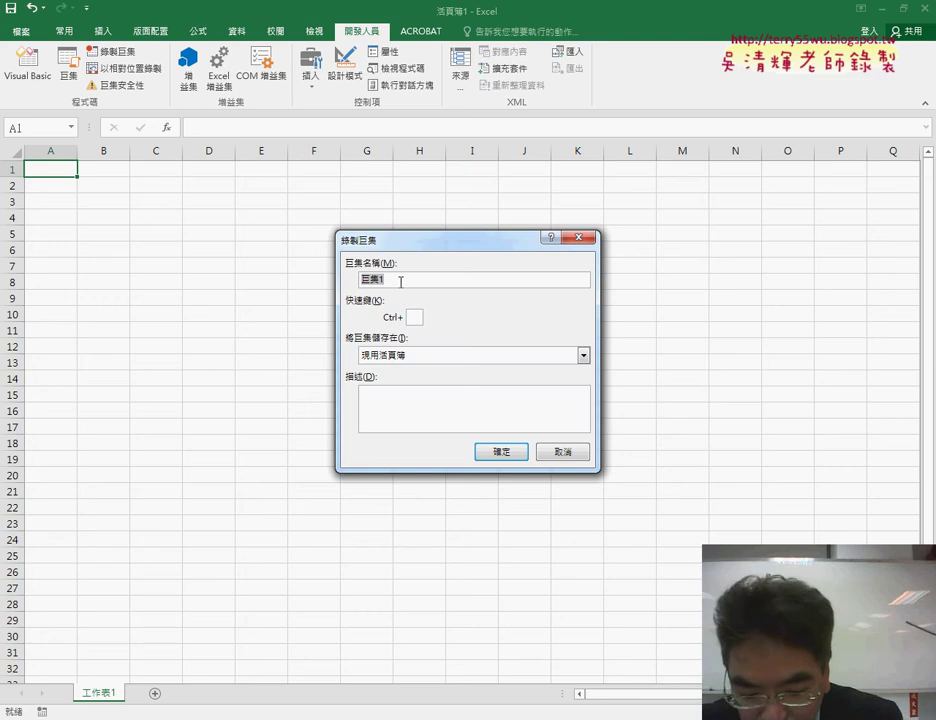
text(大)
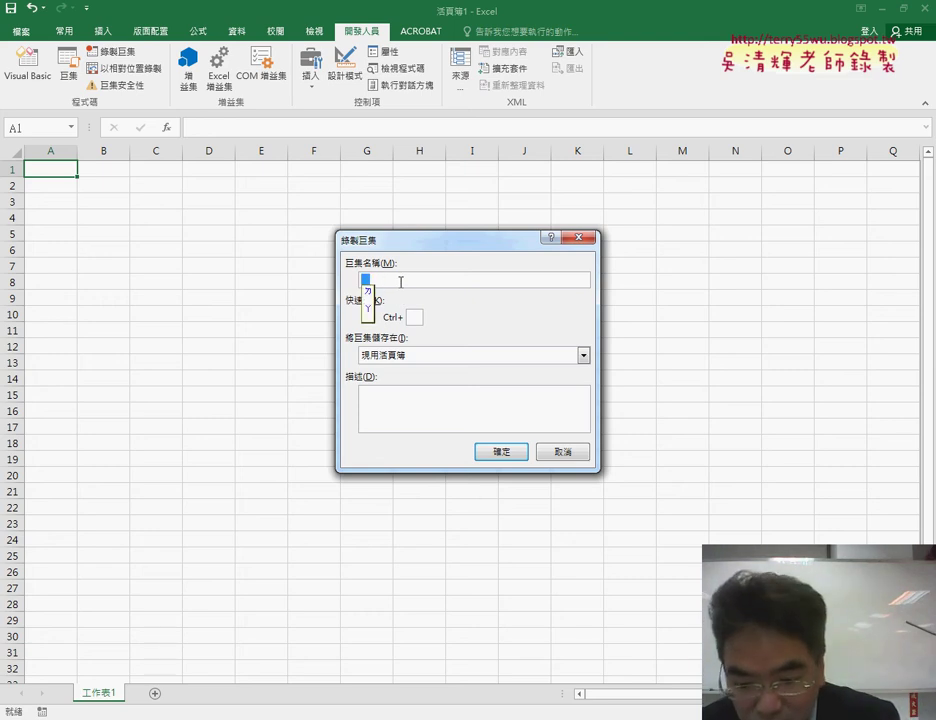
text(樂)
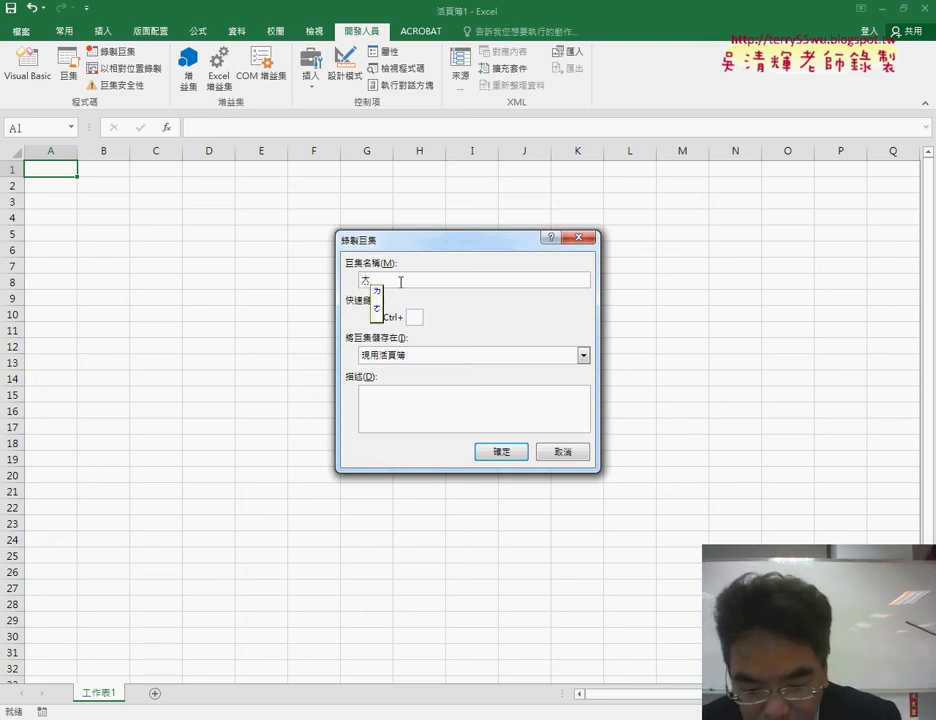
text(透下載)
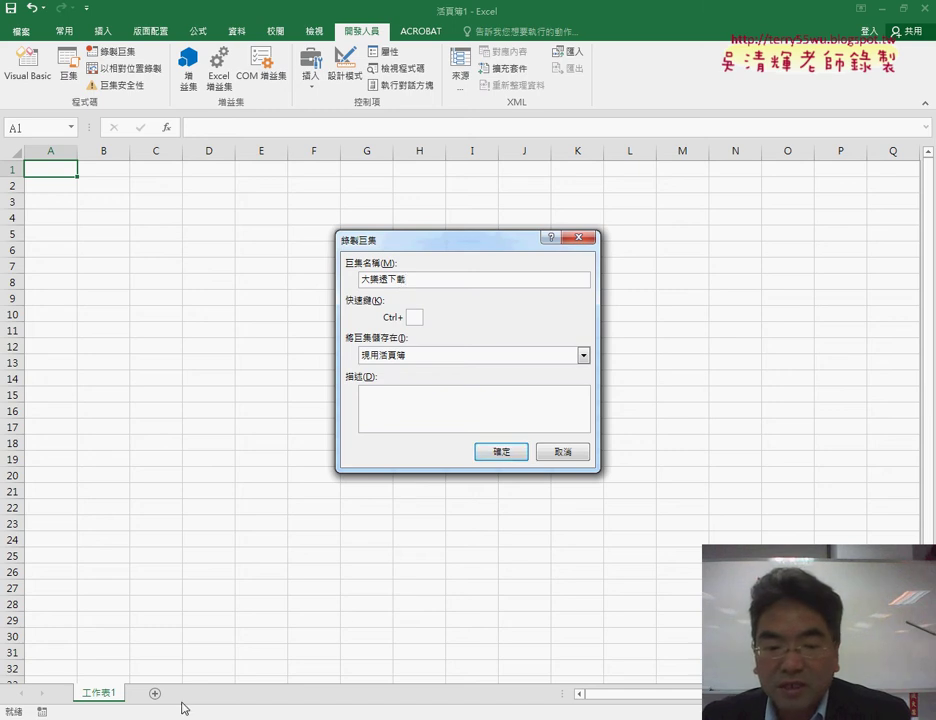
- Open page 1 of the draw history (newest 2018/03/20) in Chrome and copy its URL
click(115, 640)
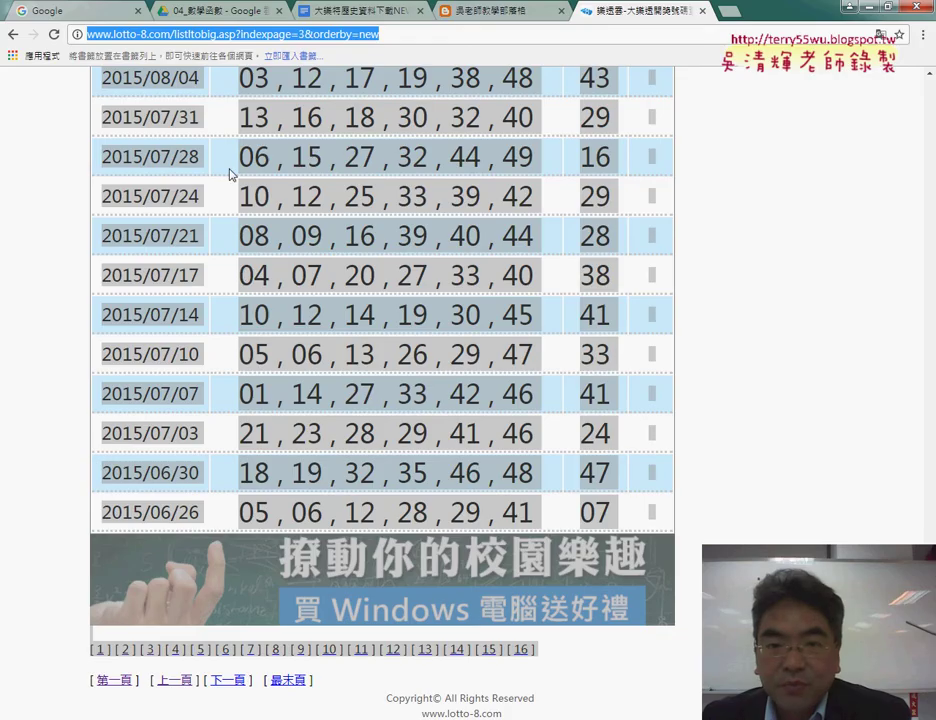
click(102, 649)
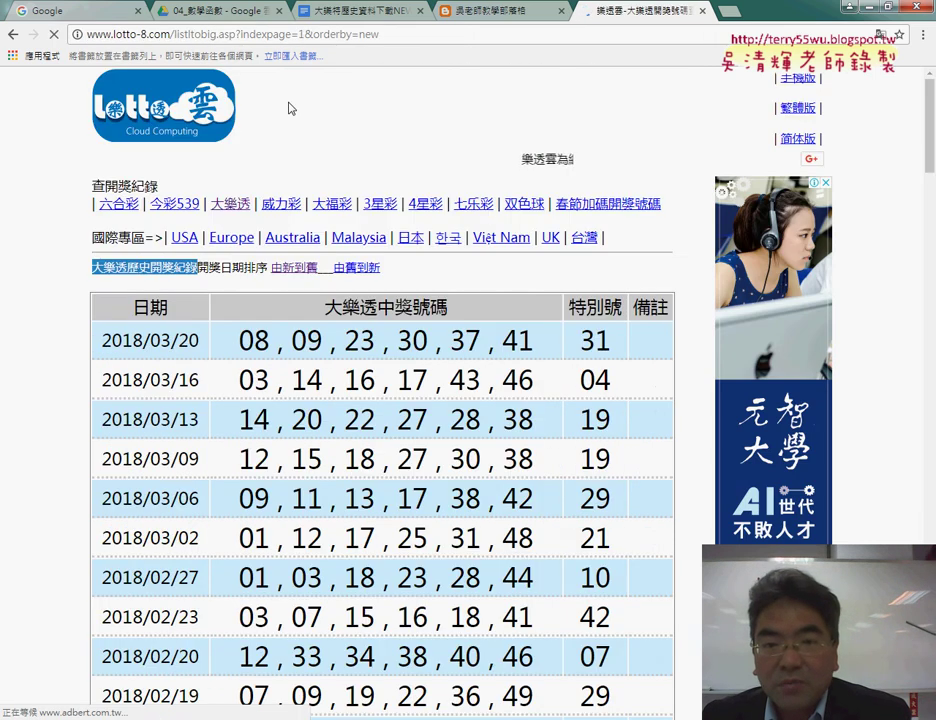
click(268, 33)
right_click(366, 36)
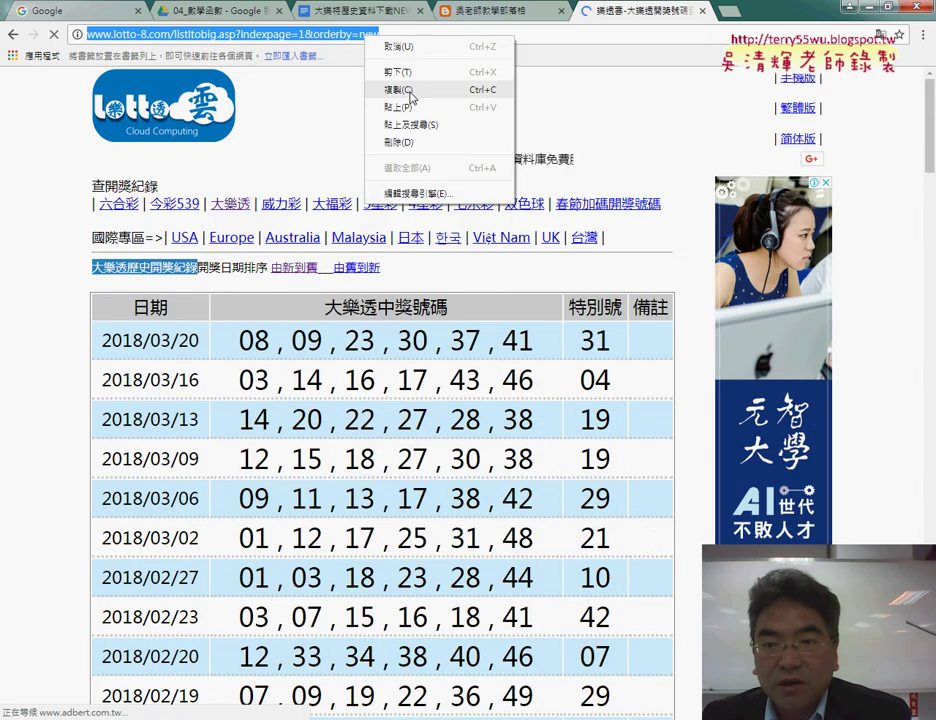
click(410, 90)
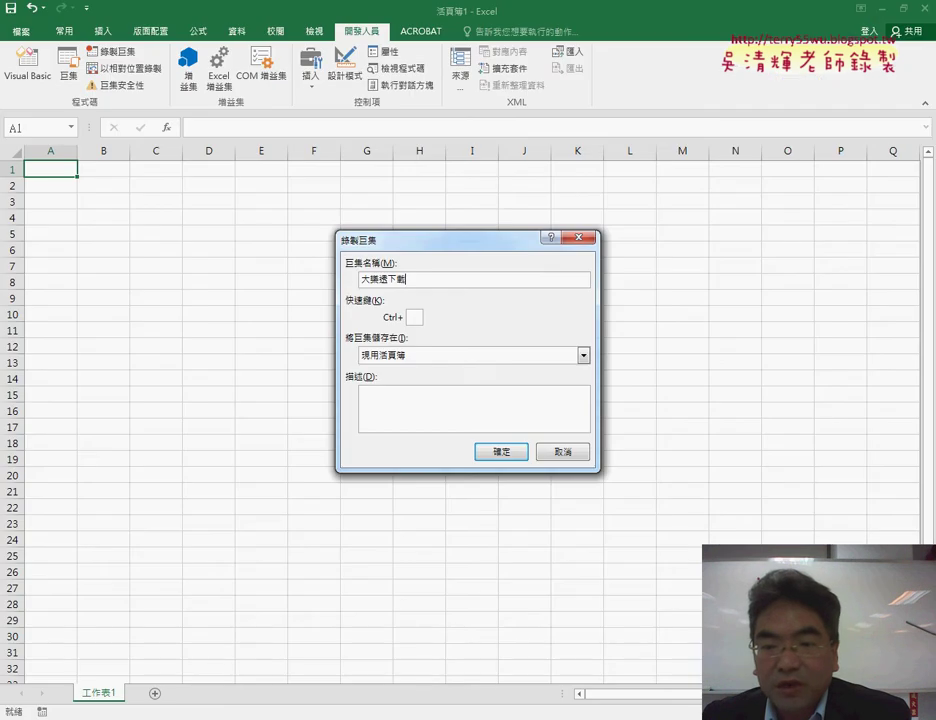
- Start recording 大樂透下載 and paste the page 1 address into a new web query
click(503, 453)
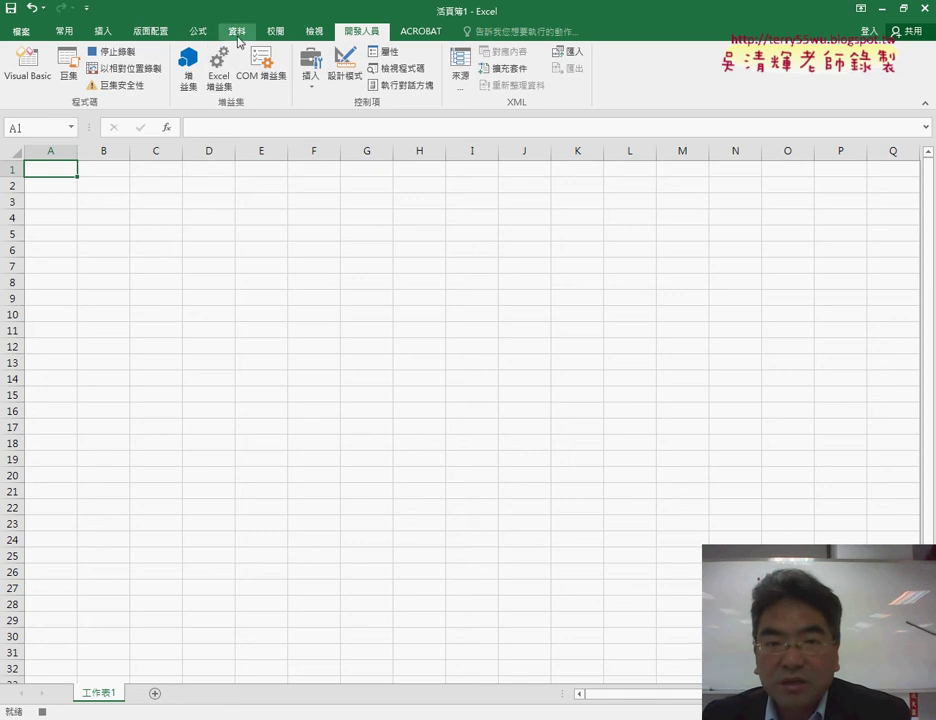
click(238, 34)
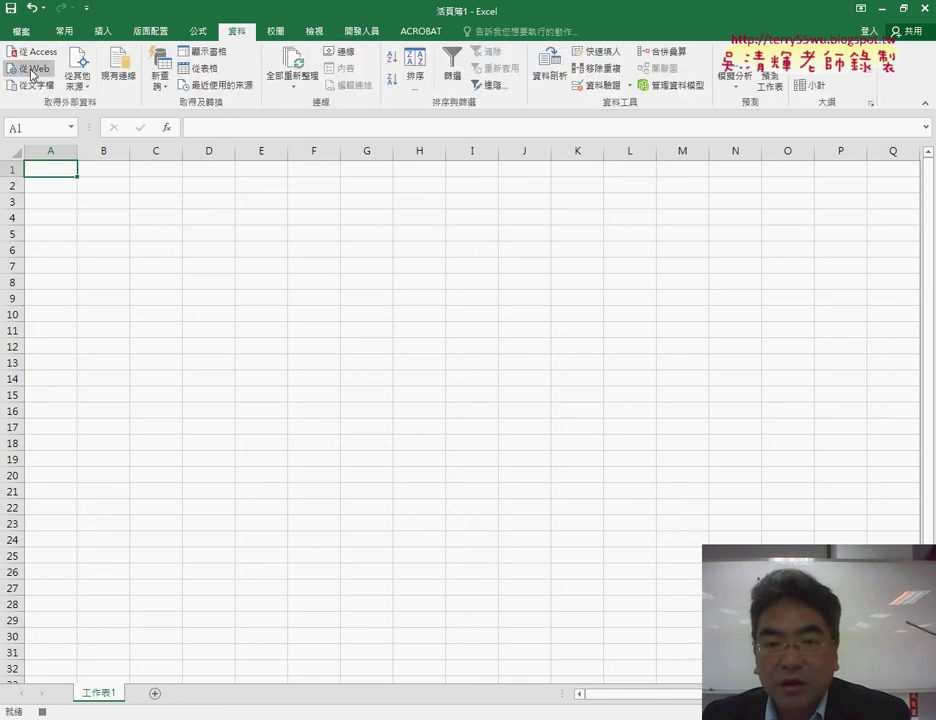
click(33, 68)
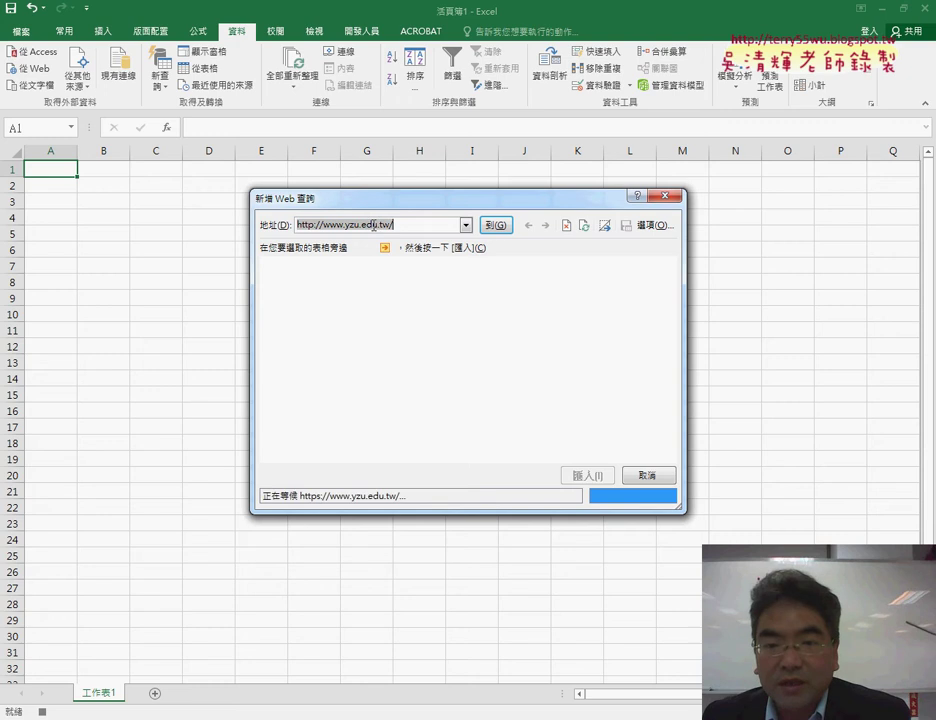
right_click(376, 231)
click(400, 272)
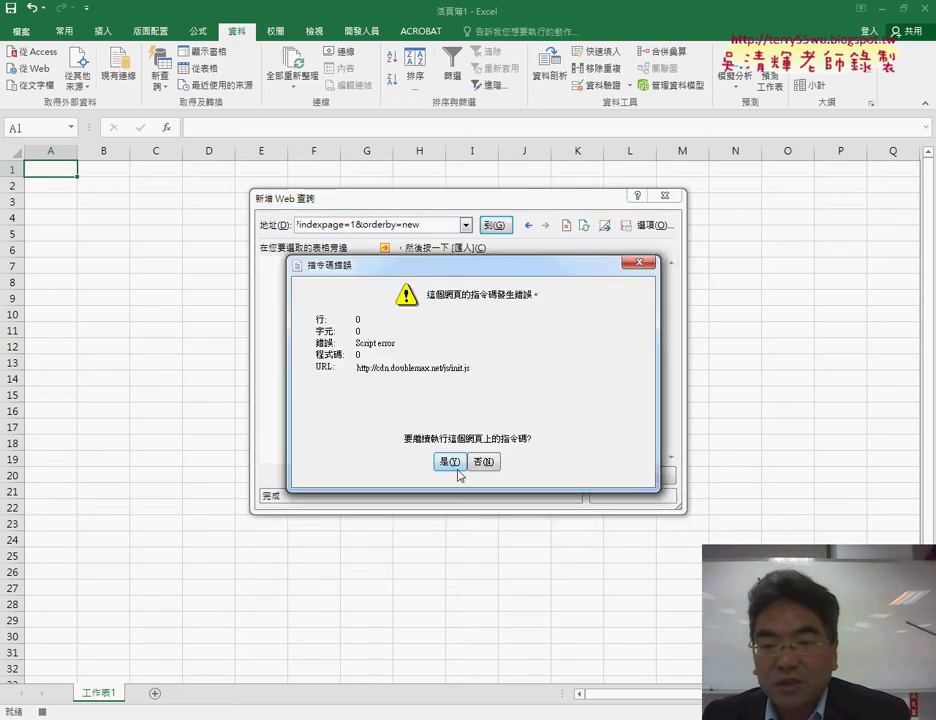
- Enlarge the web query window and dismiss every script error until the page loads
click(447, 461)
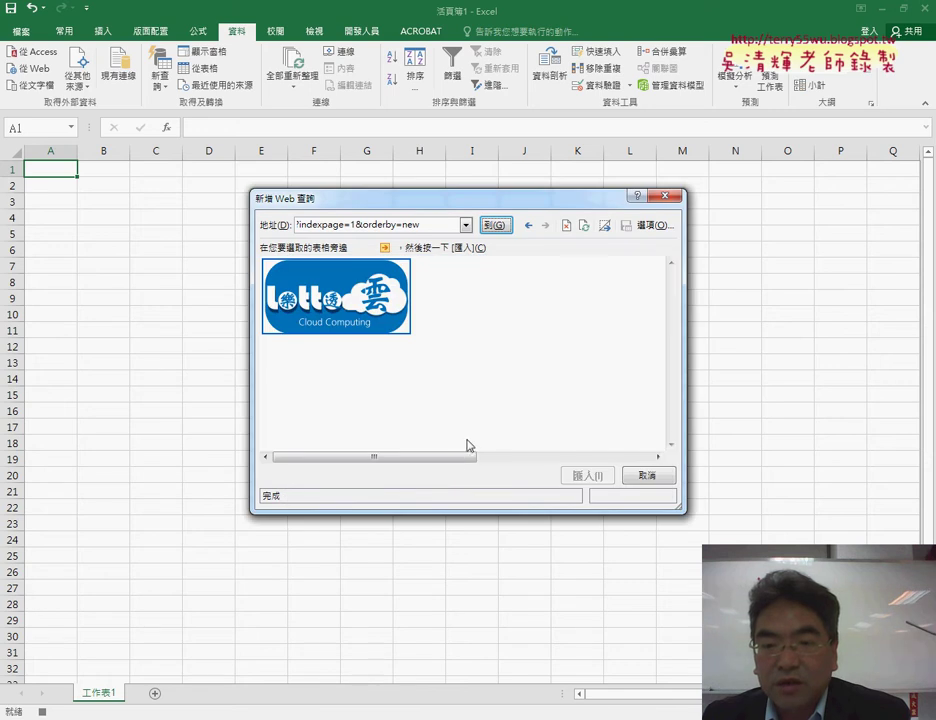
drag(543, 196, 483, 116)
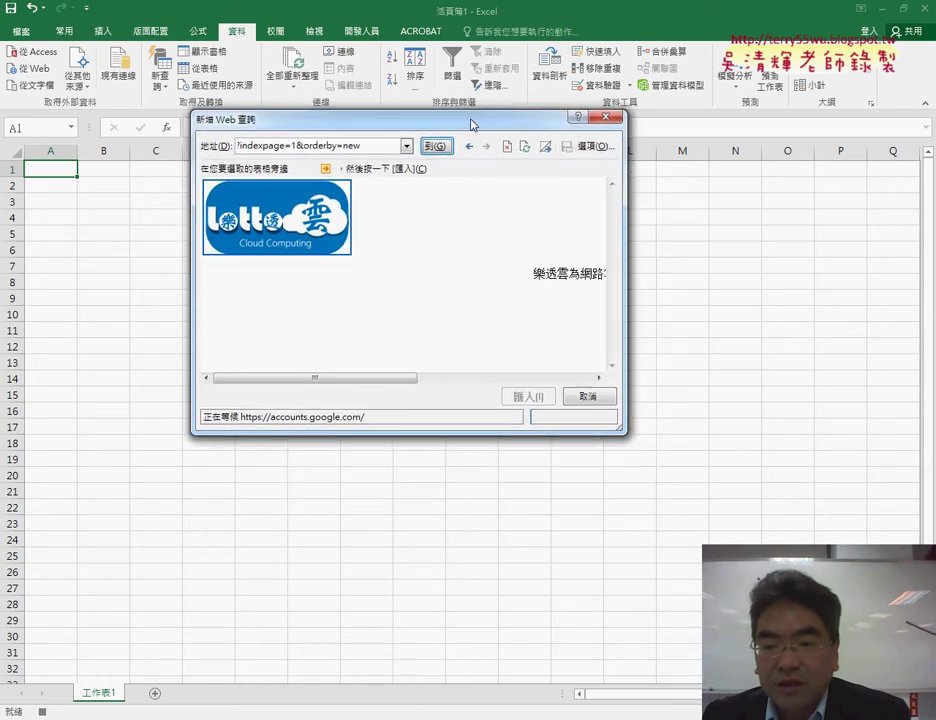
drag(616, 428, 935, 558)
drag(438, 119, 274, 107)
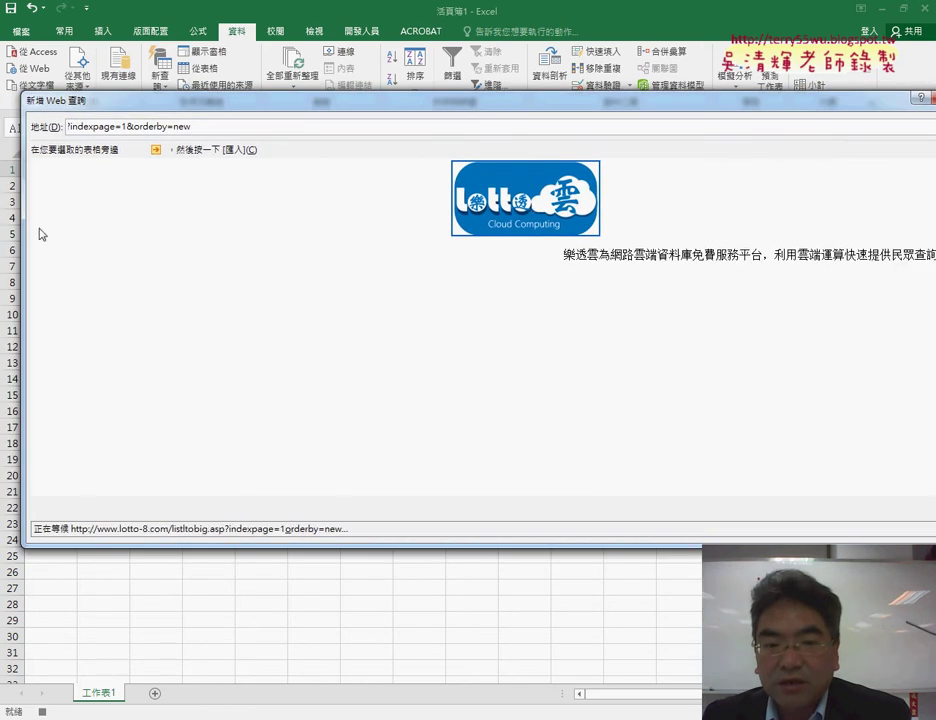
click(446, 462)
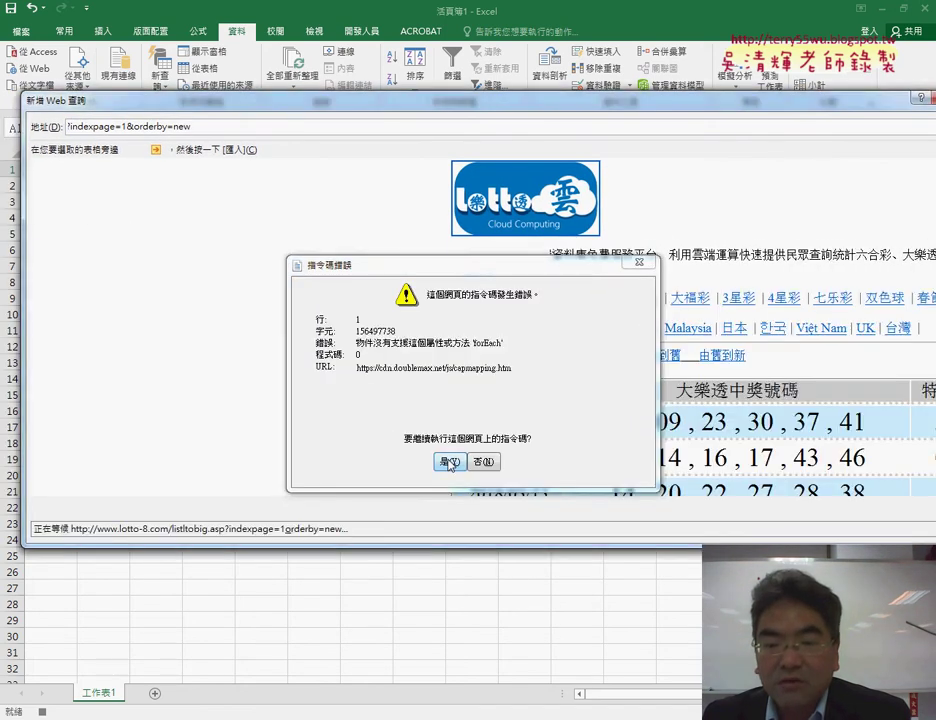
click(450, 458)
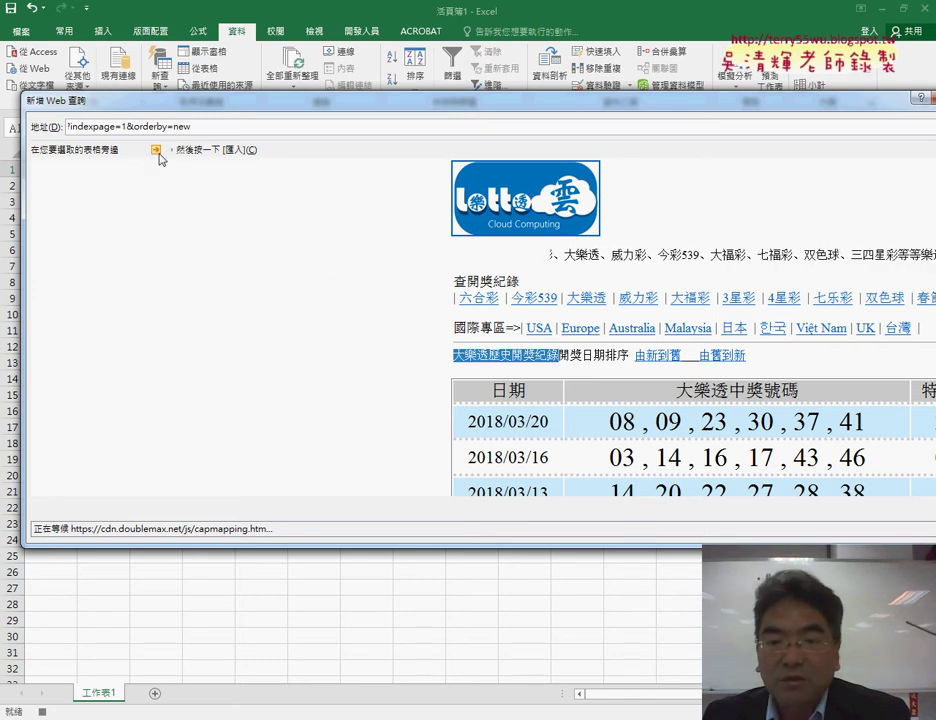
drag(422, 102, 336, 97)
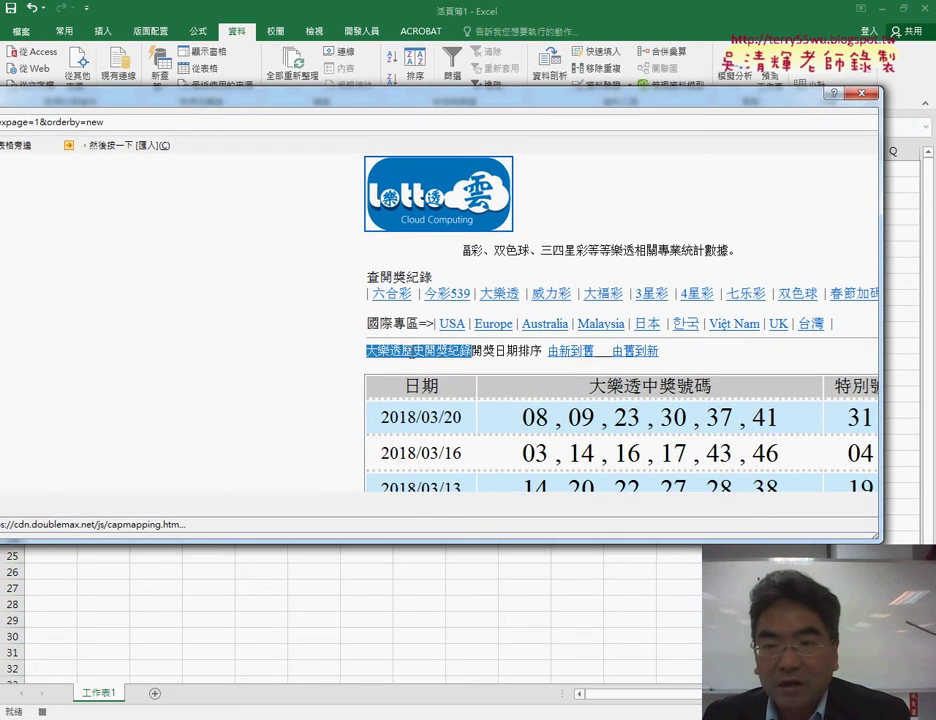
drag(398, 100, 470, 102)
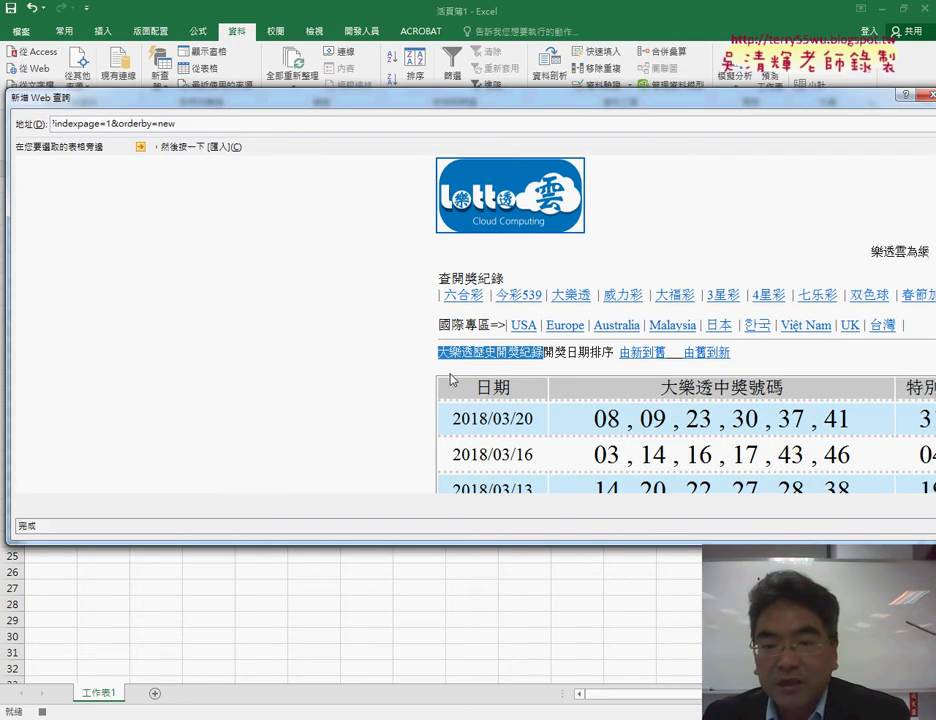
click(452, 461)
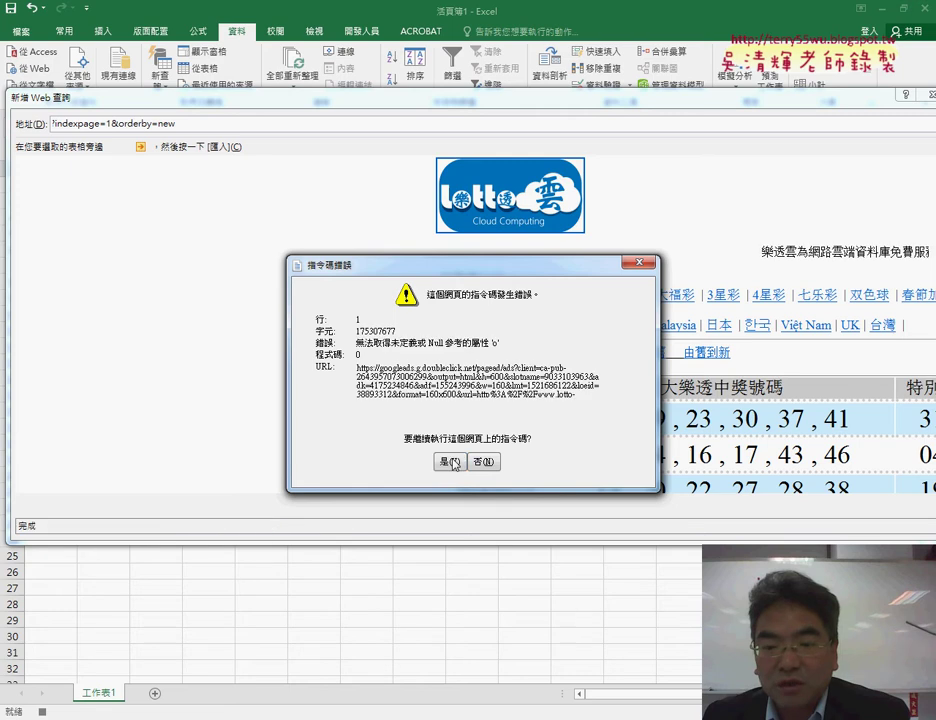
click(452, 462)
click(451, 462)
click(451, 462)
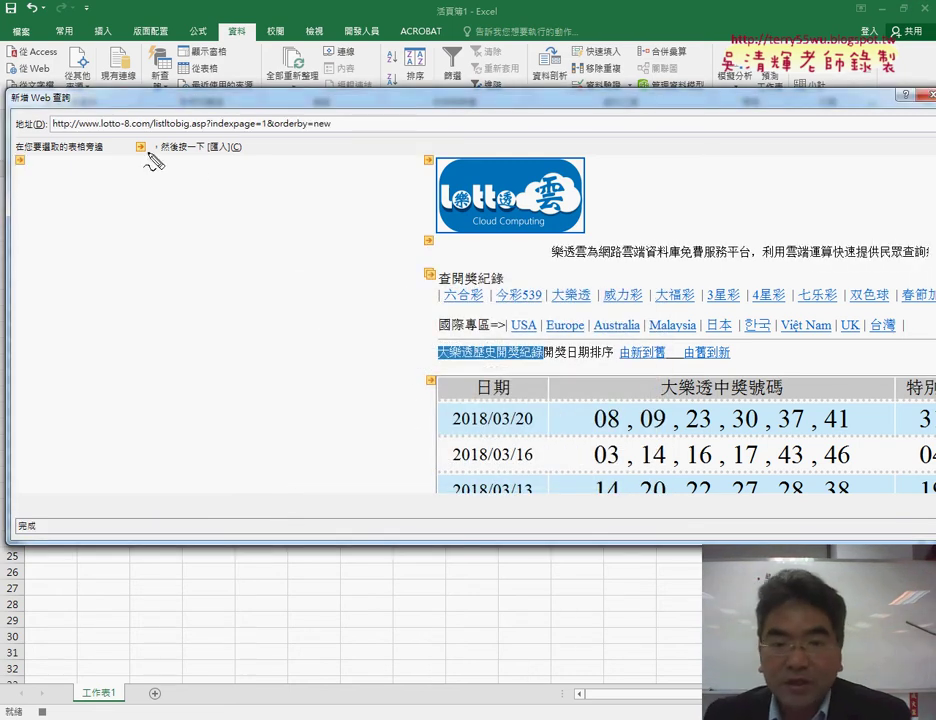
- Tick the draw results table (日期, 中獎號碼, 特別號, 備註) for import in the web query
mouse_move(150, 139)
mouse_down()
mouse_move(138, 146)
mouse_move(152, 140)
mouse_up()
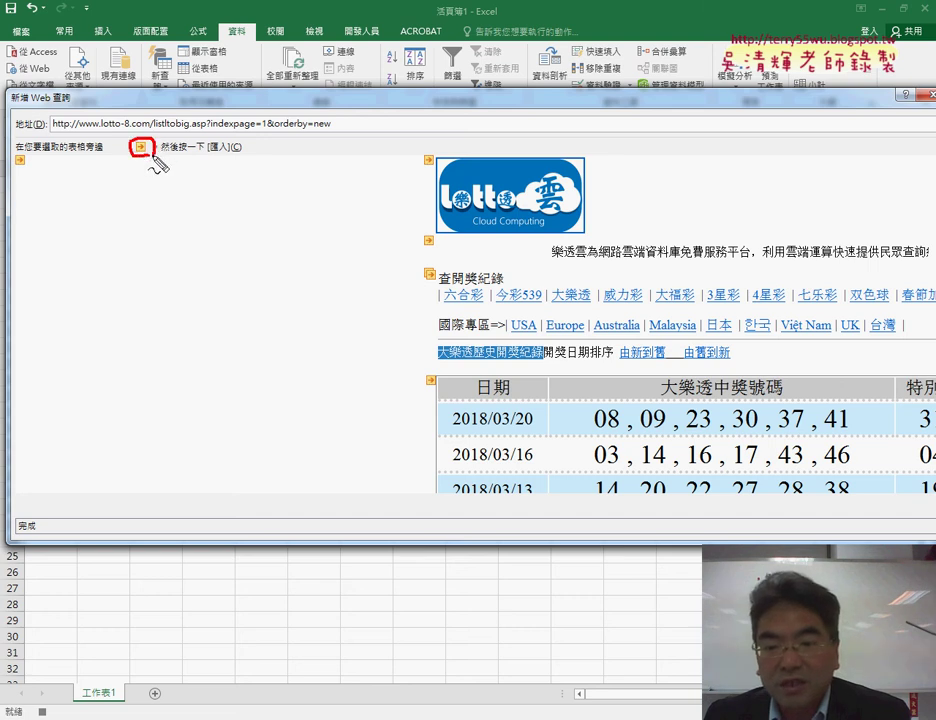
mouse_move(444, 380)
mouse_down()
mouse_move(432, 390)
mouse_move(439, 400)
mouse_up()
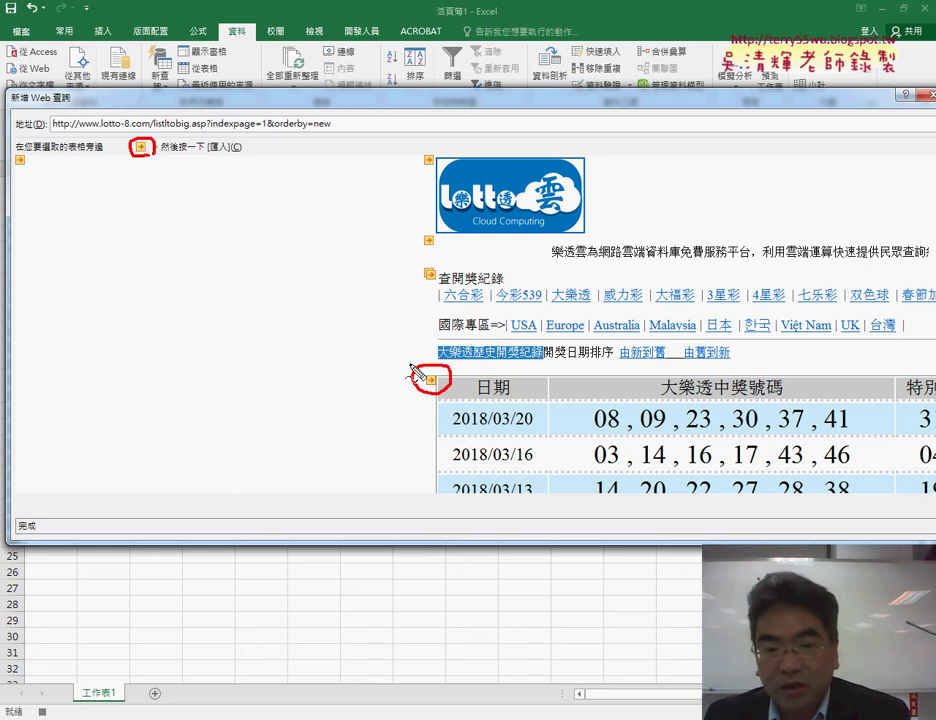
mouse_move(145, 158)
mouse_down()
mouse_move(175, 264)
mouse_move(402, 377)
mouse_move(389, 387)
mouse_up()
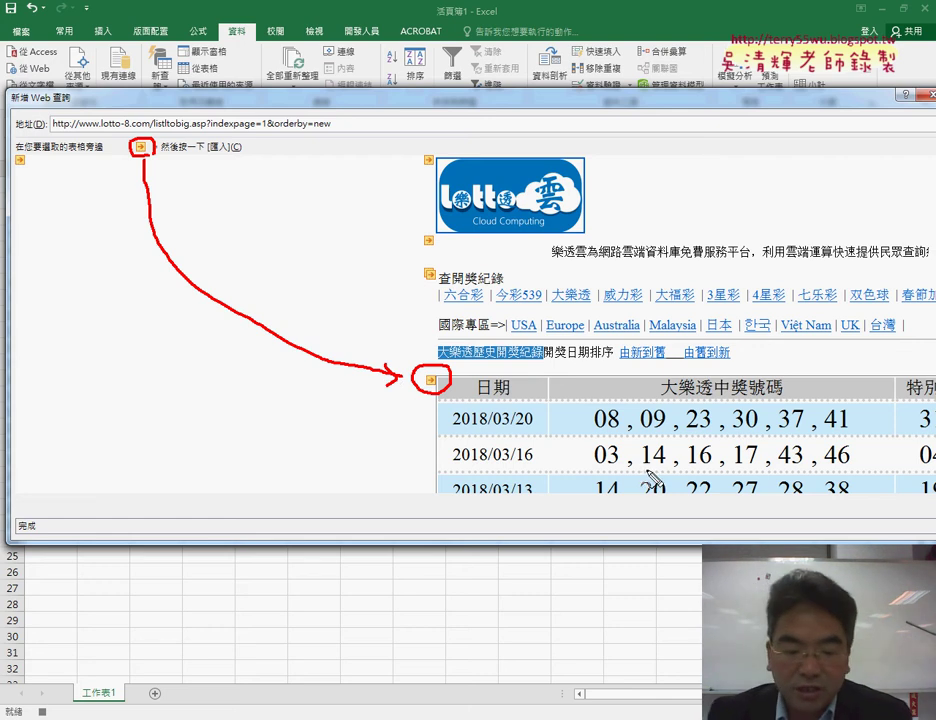
key(Escape)
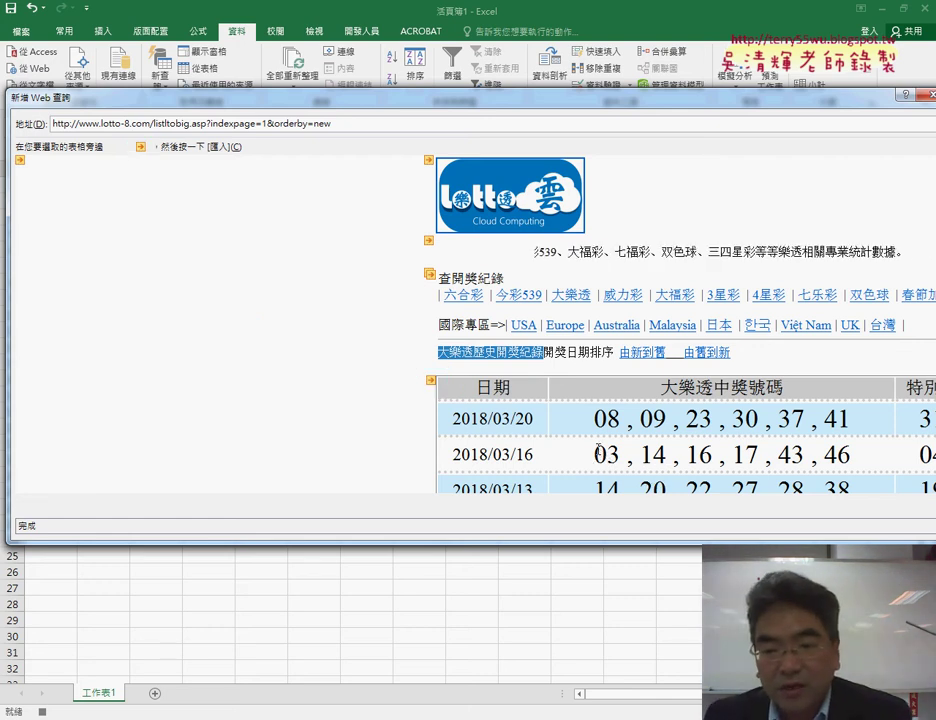
click(431, 380)
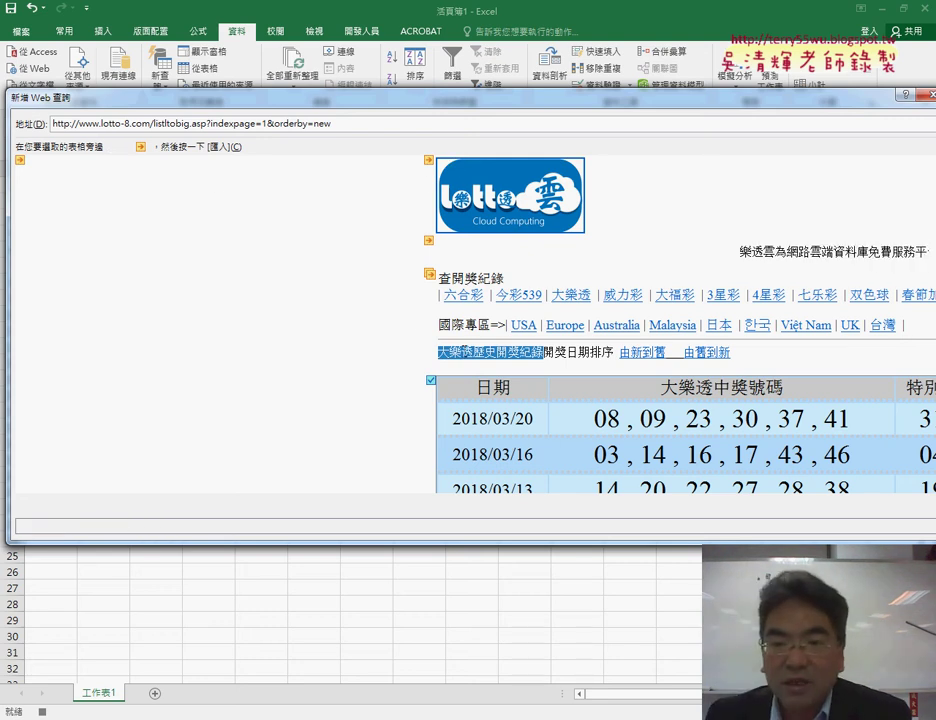
drag(410, 98, 243, 98)
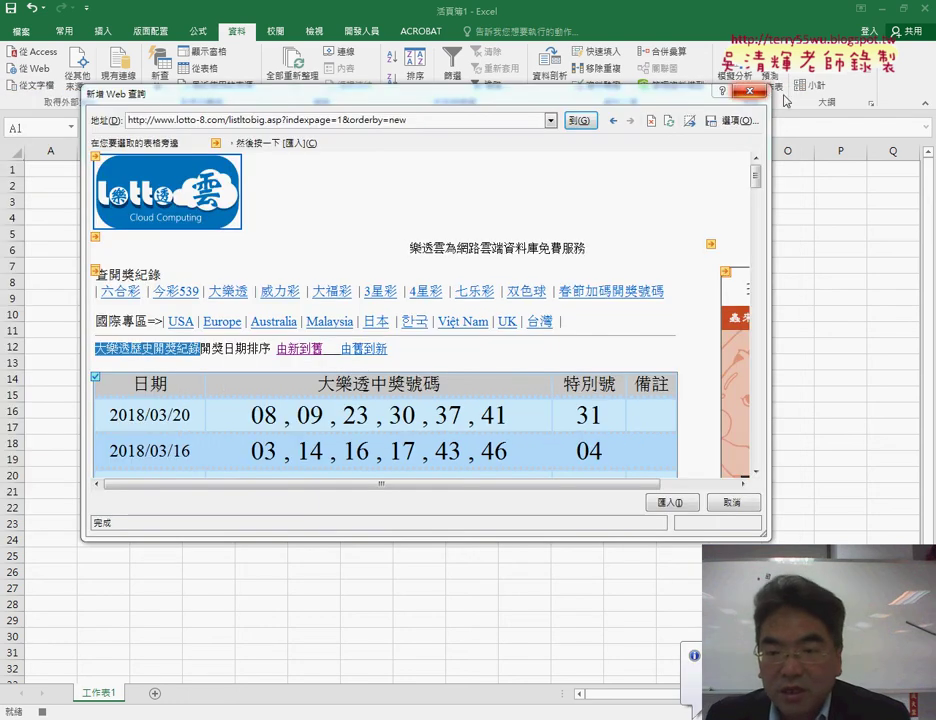
- Import the ticked results table into 工作表1 at =$A$1
click(670, 501)
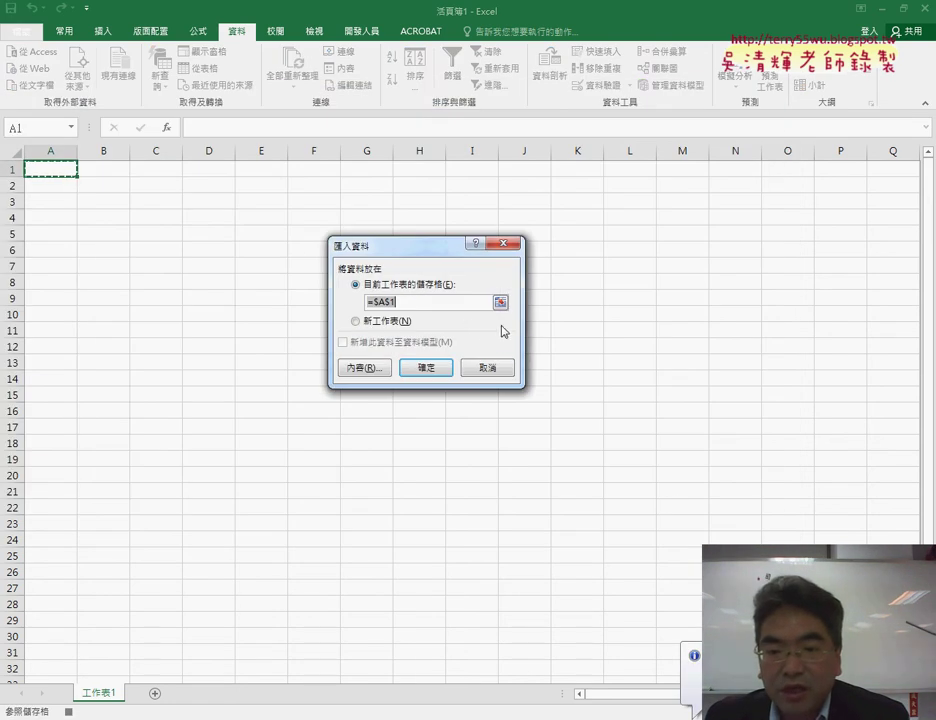
click(426, 372)
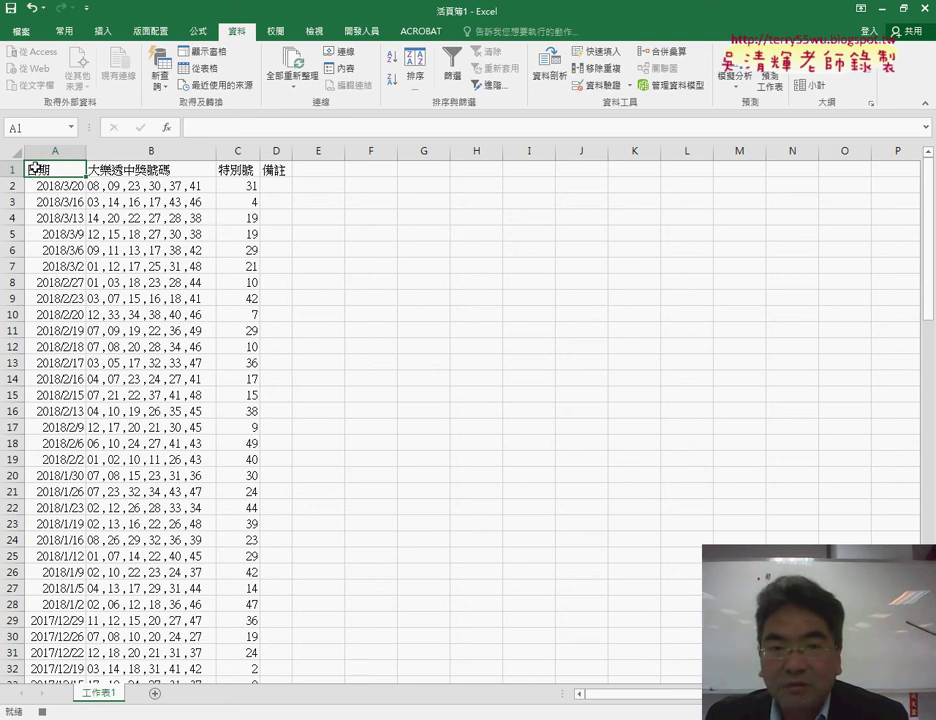
click(360, 33)
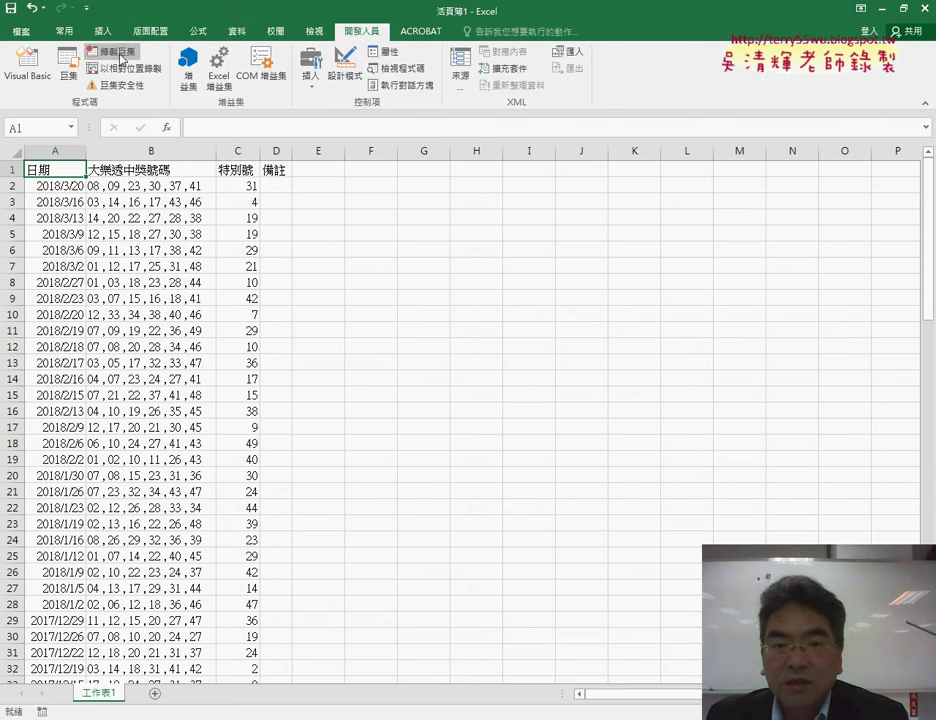
- Open the 大樂透下載 macro's code in the Visual Basic editor from the Macros list
click(66, 78)
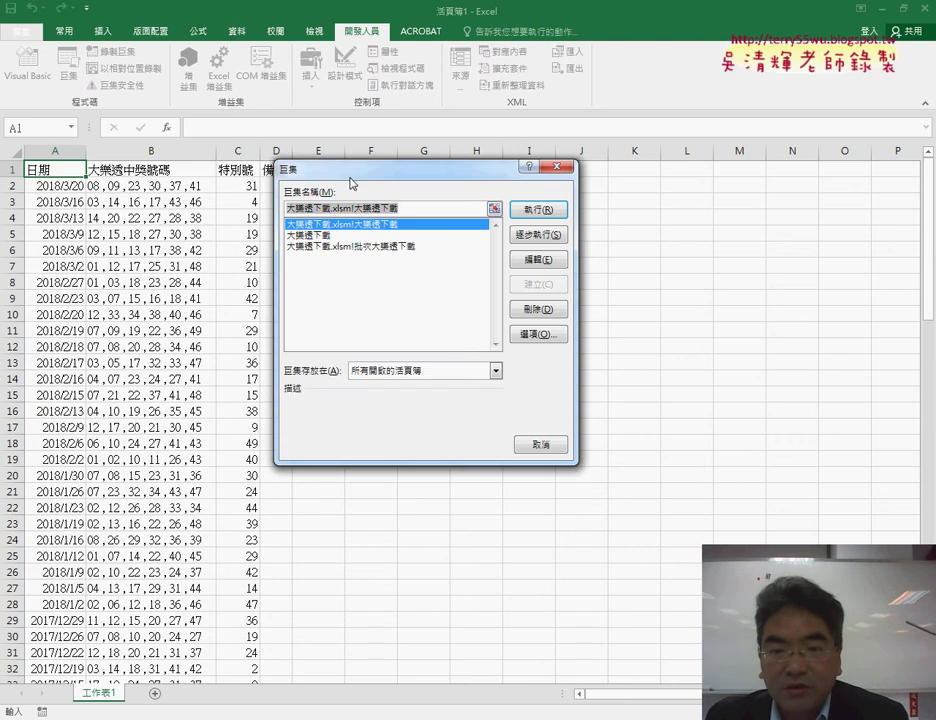
click(319, 236)
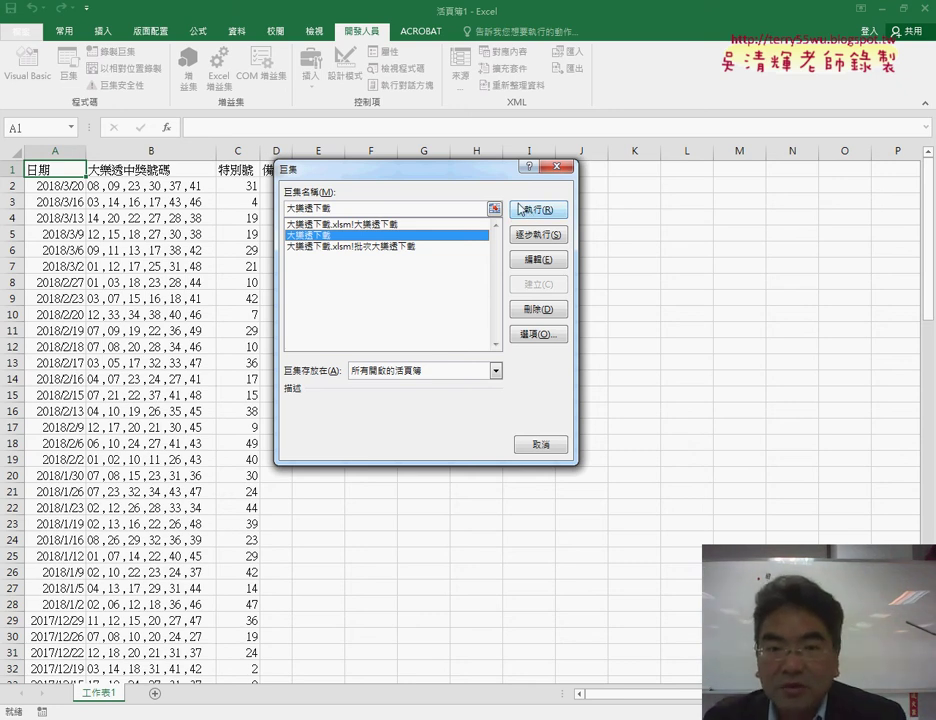
click(545, 264)
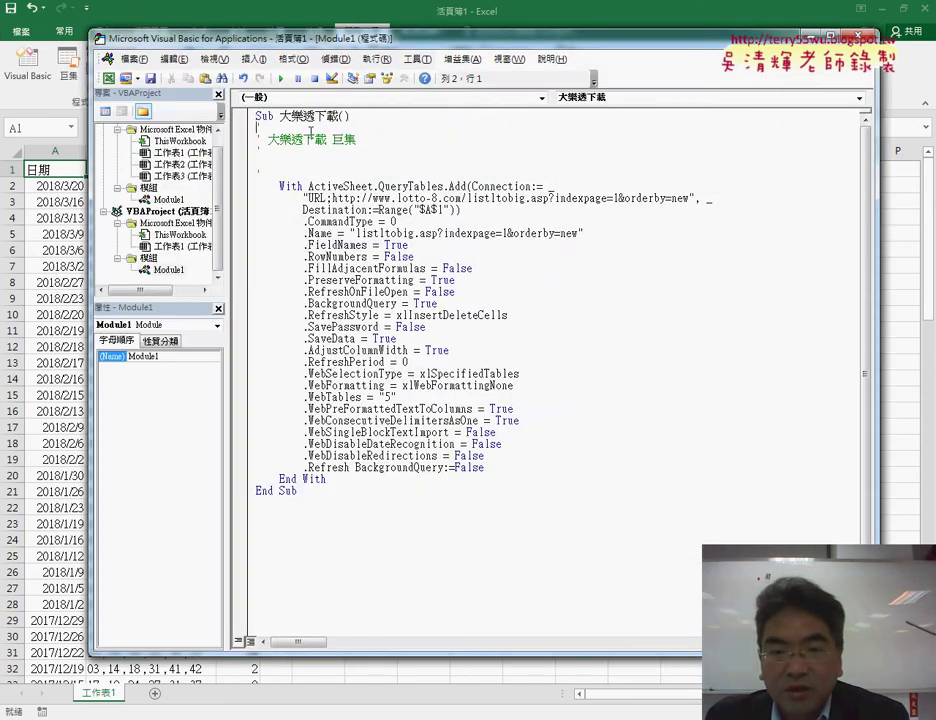
- Copy the whole 大樂透下載 Sub below End Sub and rename the copy 批次大樂透下載
drag(309, 492, 251, 114)
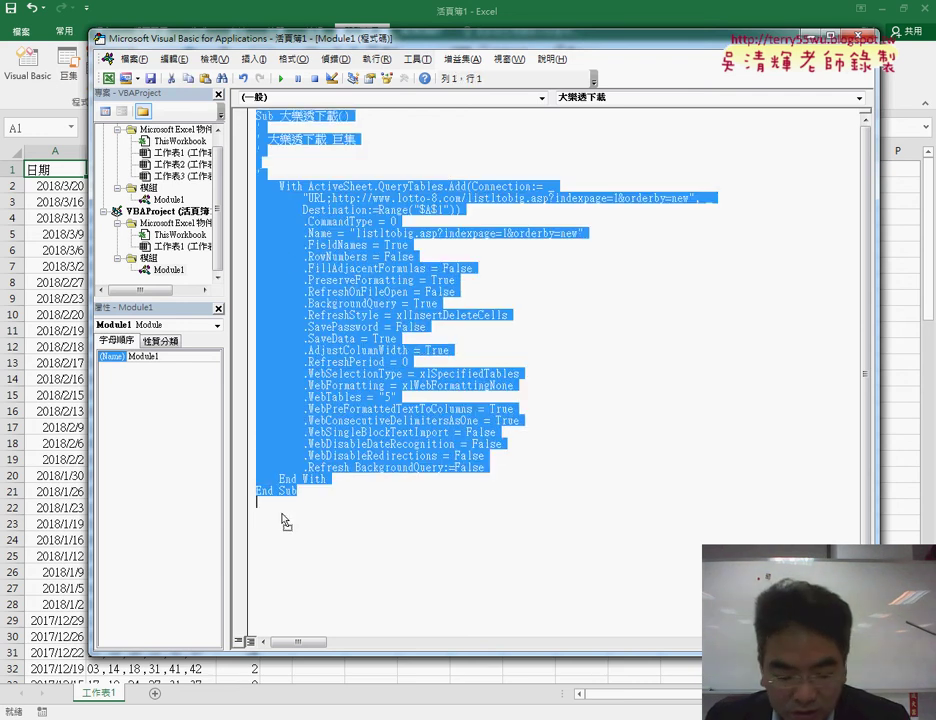
drag(285, 522, 302, 497)
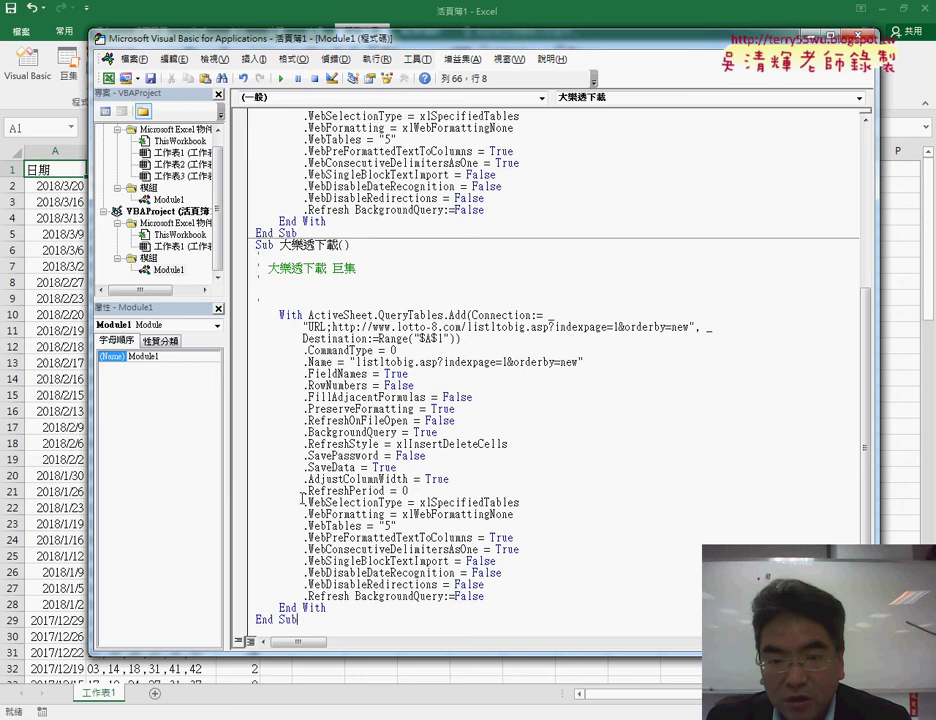
click(280, 245)
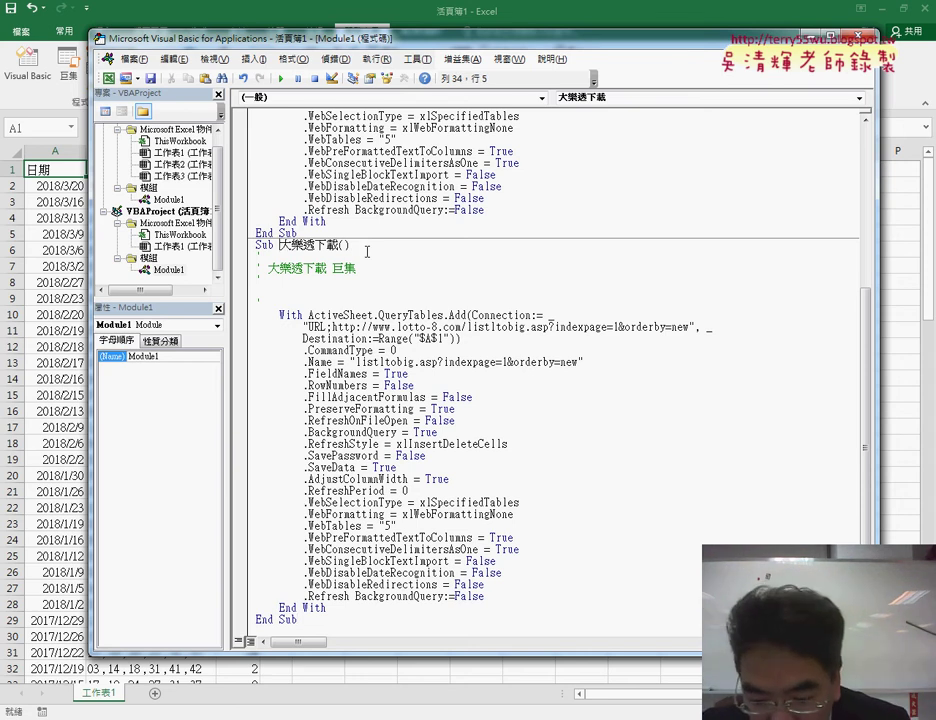
text(批)
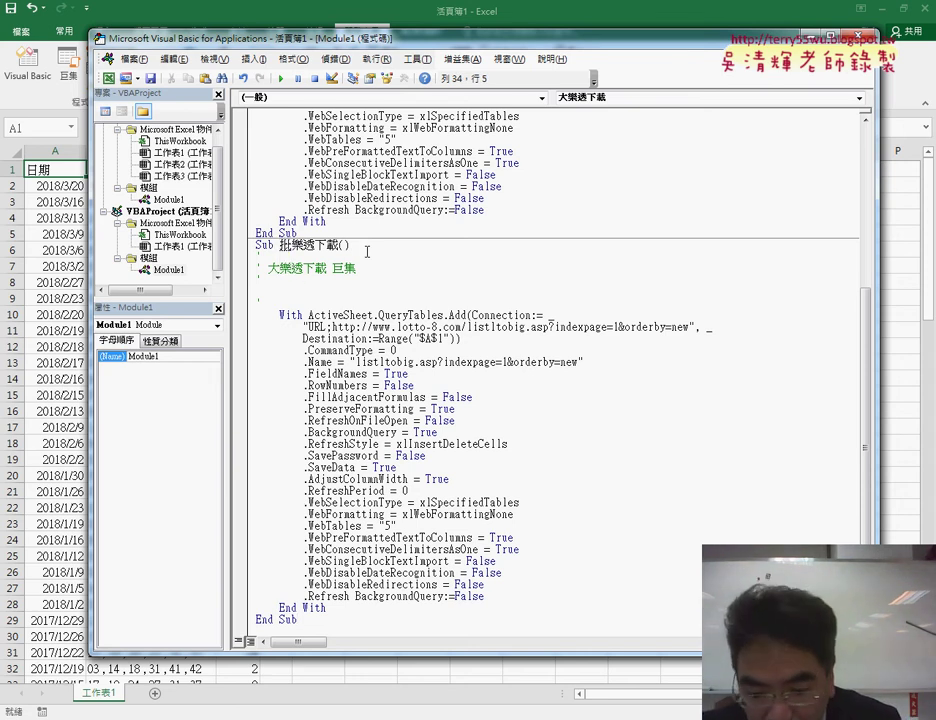
text(次大)
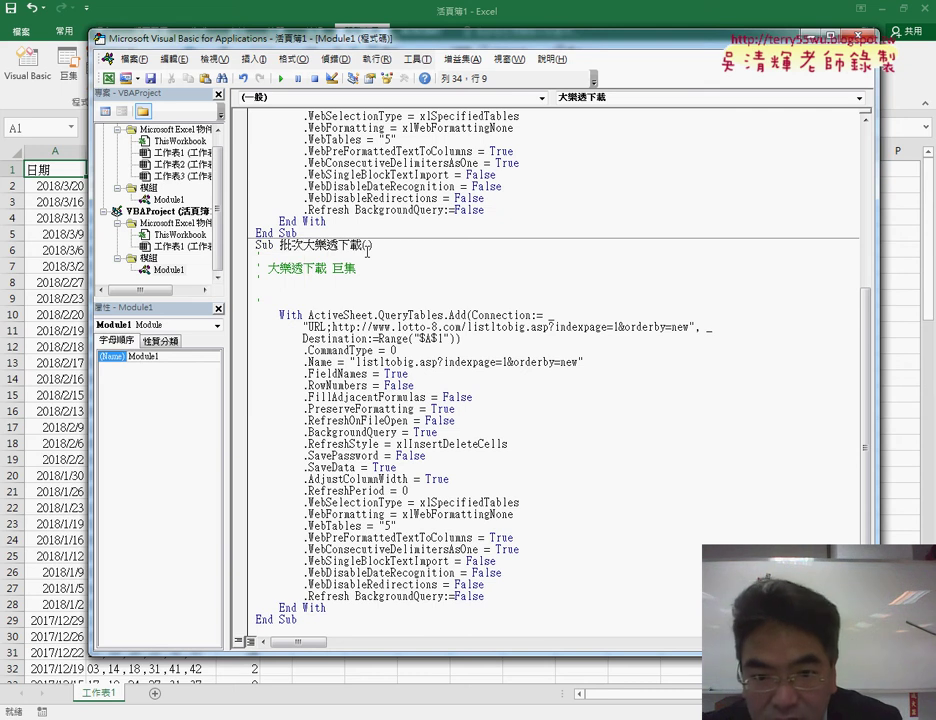
- Delete the recorded comment lines under the new 批次大樂透下載 header
click(367, 254)
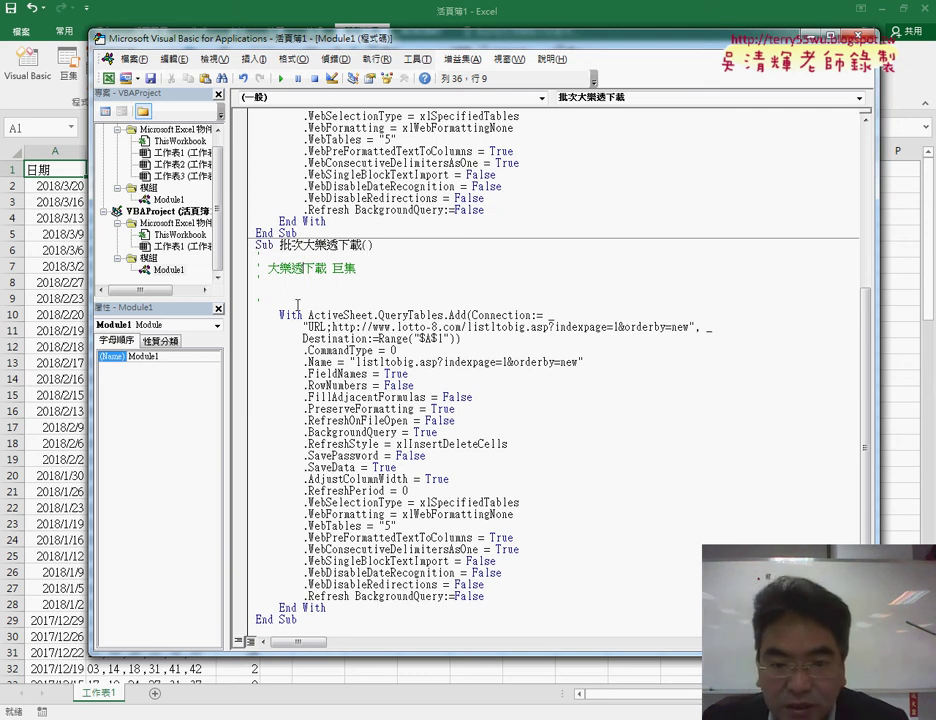
drag(258, 303, 258, 258)
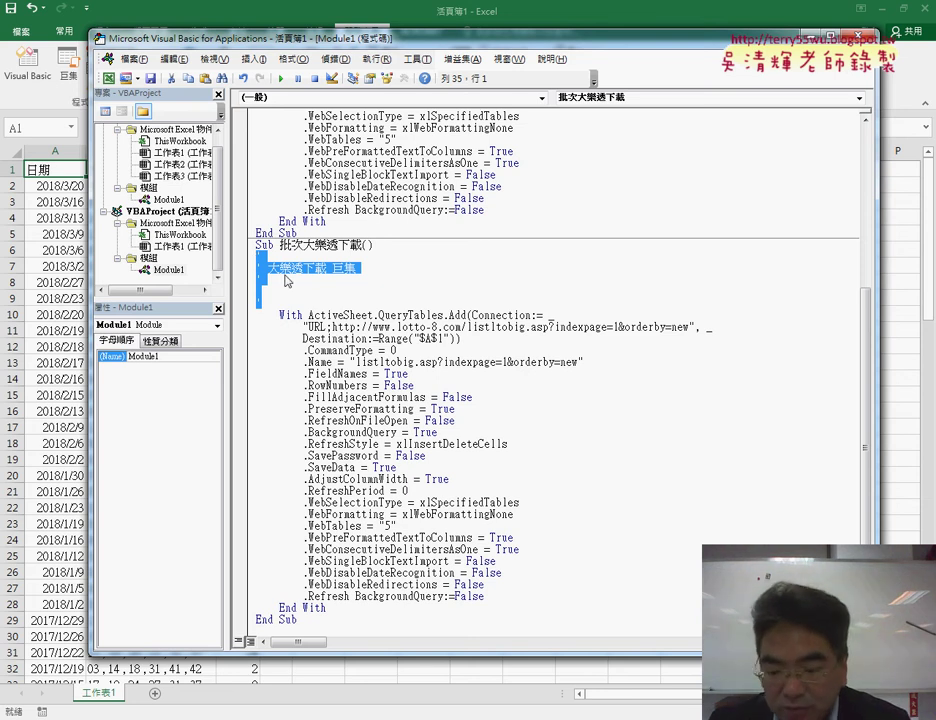
key(Delete)
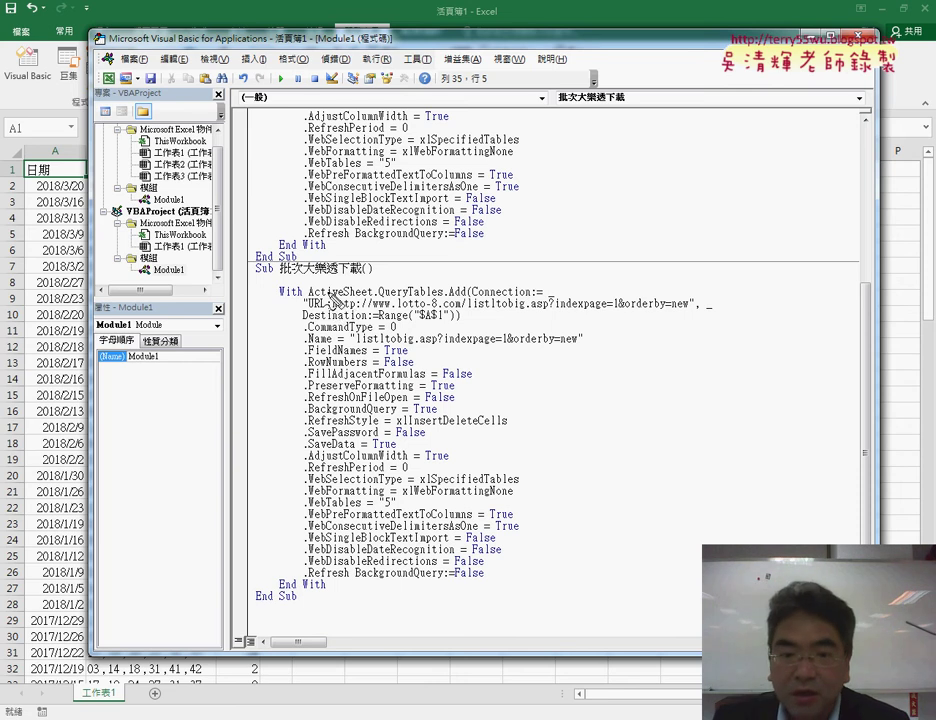
drag(279, 289, 296, 285)
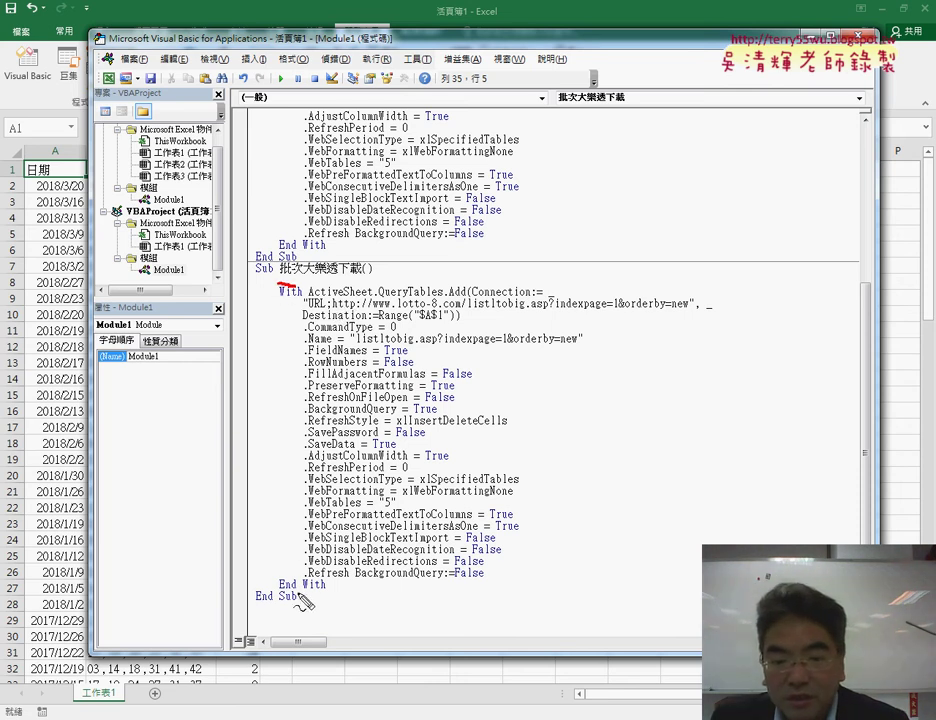
drag(280, 591, 304, 588)
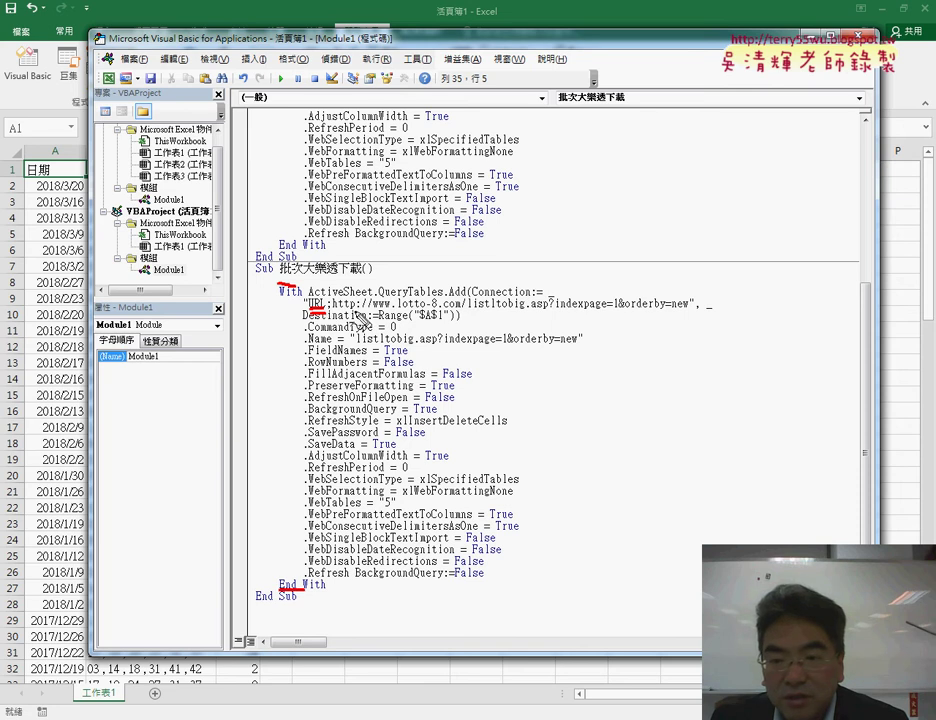
drag(333, 310, 690, 312)
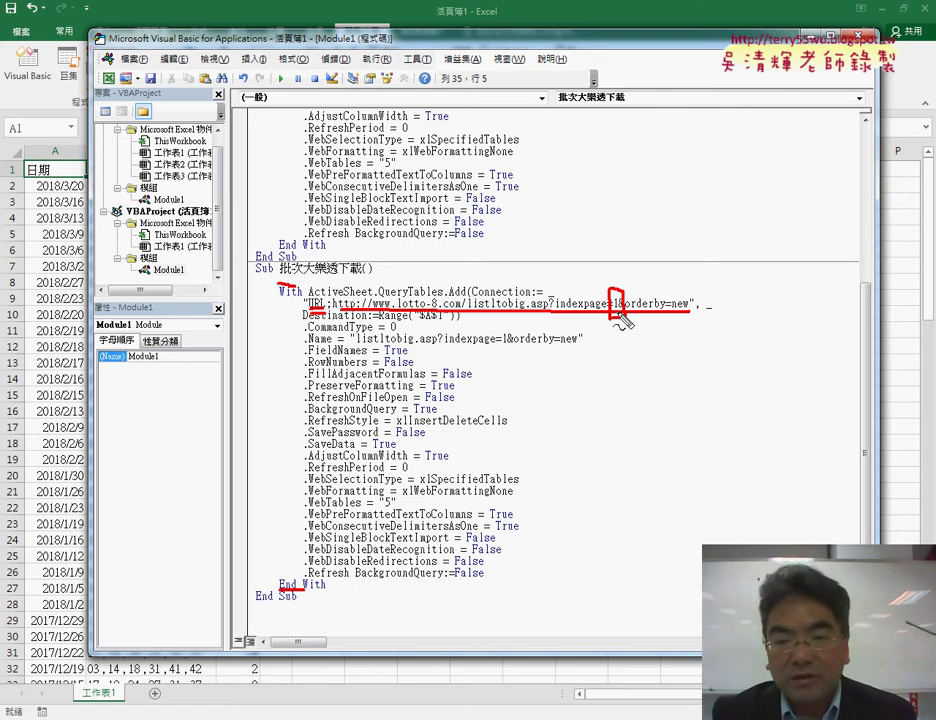
- Mark Destination Range $A$1, cell A1 and the URL's page number 1 with annotations, then clear them
key(e)
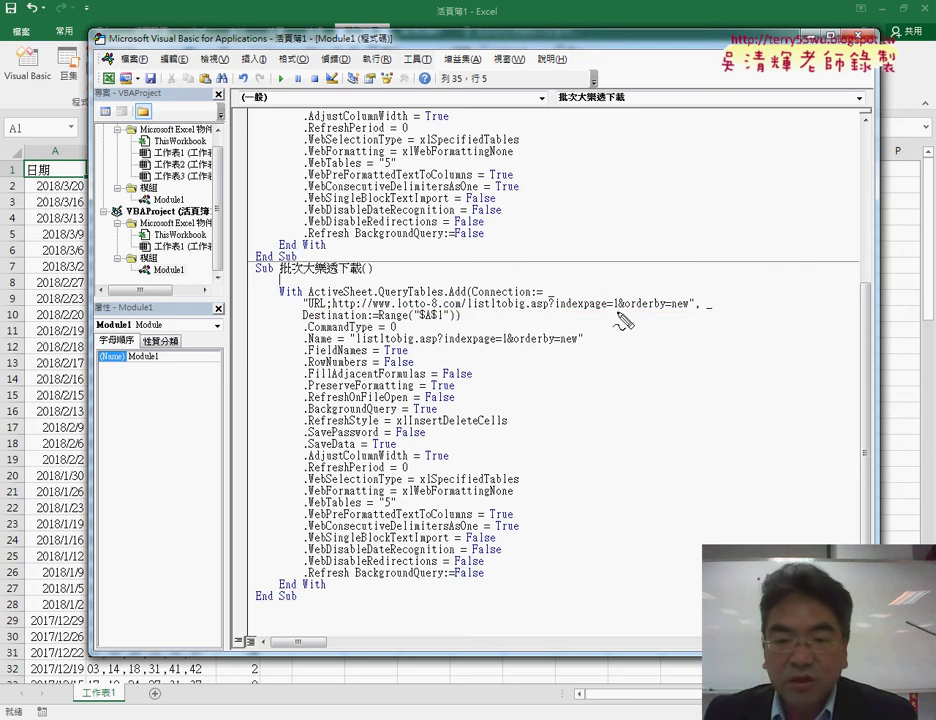
drag(304, 320, 375, 328)
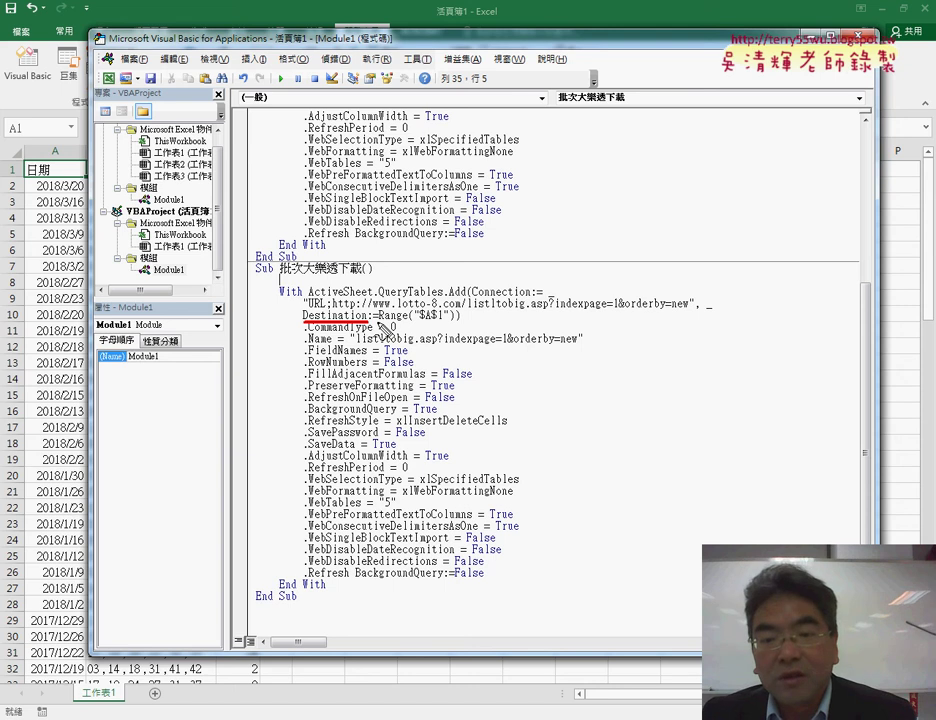
drag(420, 320, 447, 322)
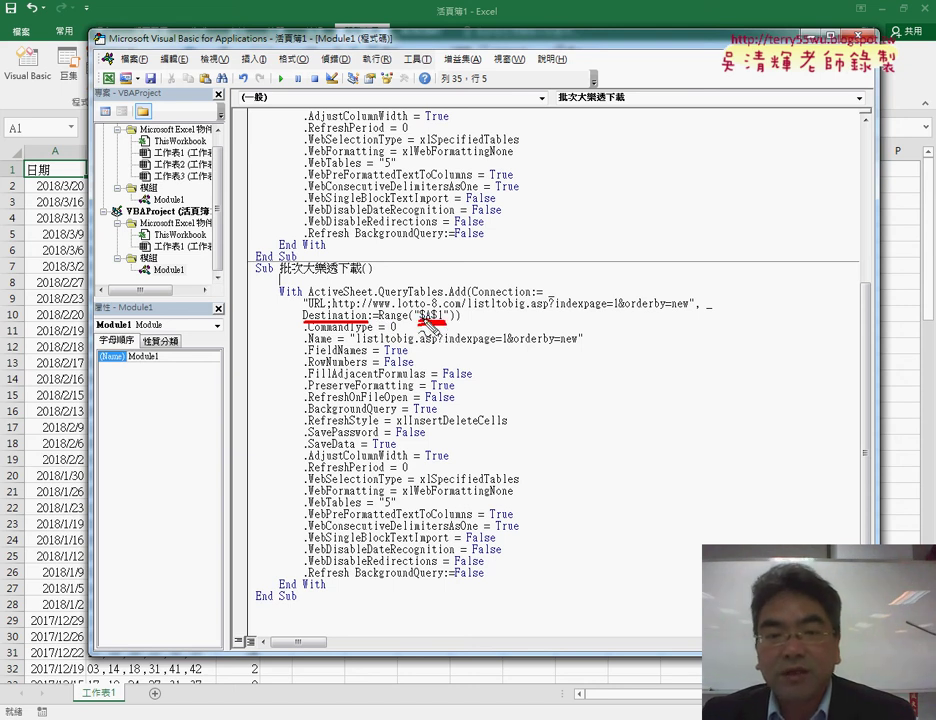
mouse_move(56, 178)
mouse_down()
mouse_move(28, 180)
mouse_move(88, 162)
mouse_up()
drag(140, 138, 100, 165)
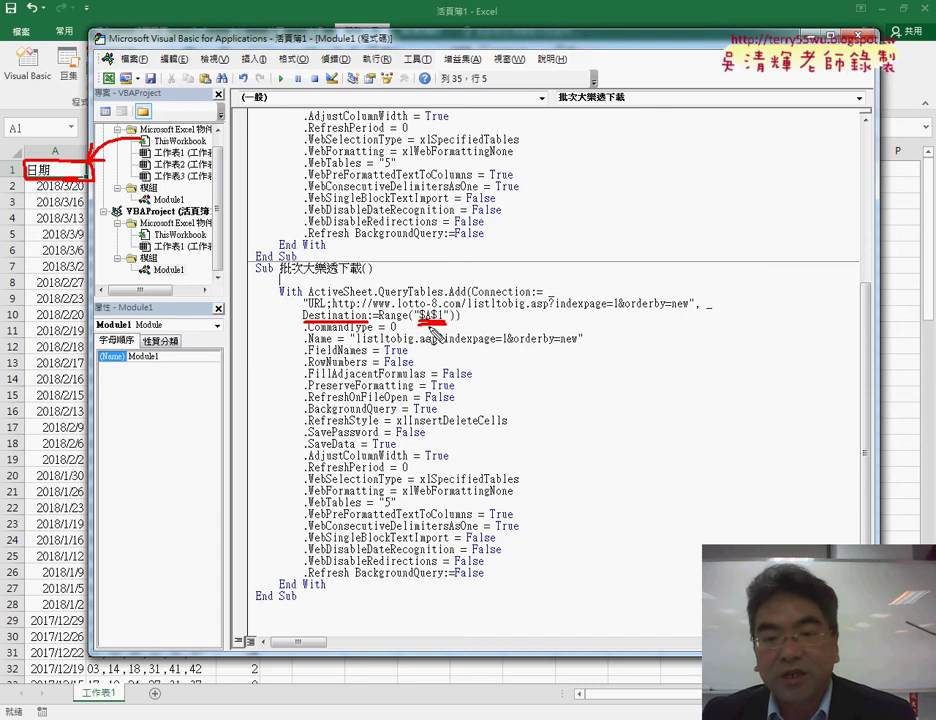
drag(444, 310, 446, 326)
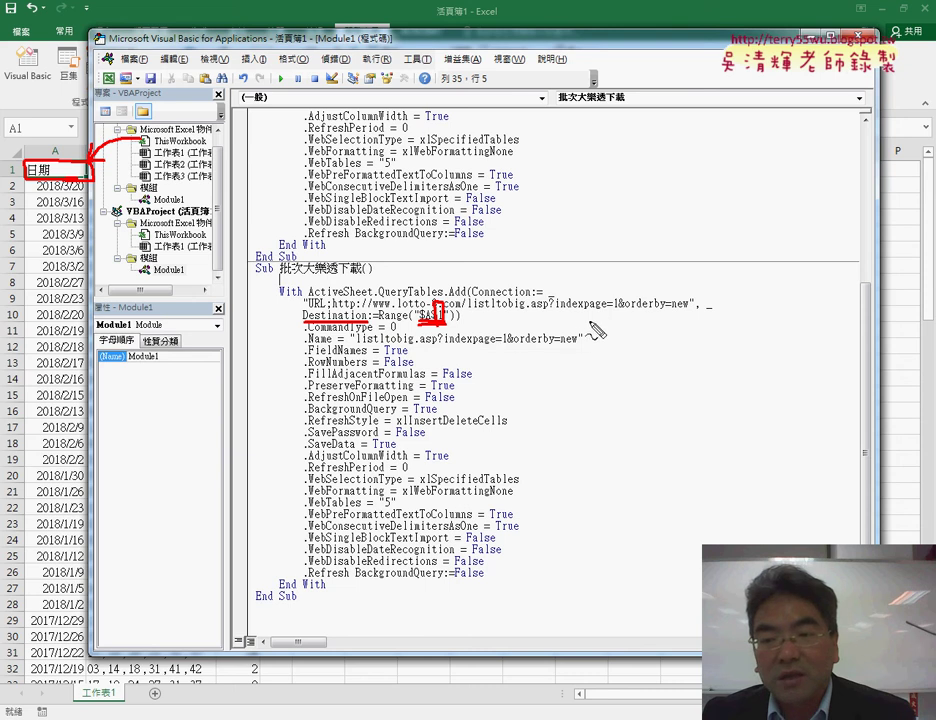
mouse_move(613, 315)
mouse_down()
mouse_move(611, 291)
mouse_move(620, 314)
mouse_up()
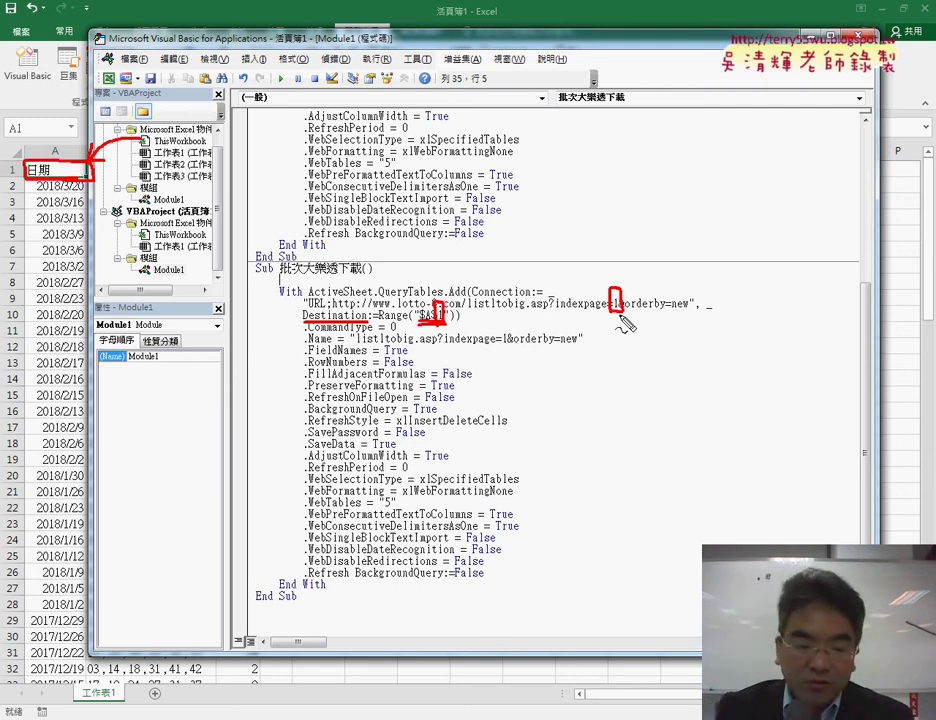
key(Escape)
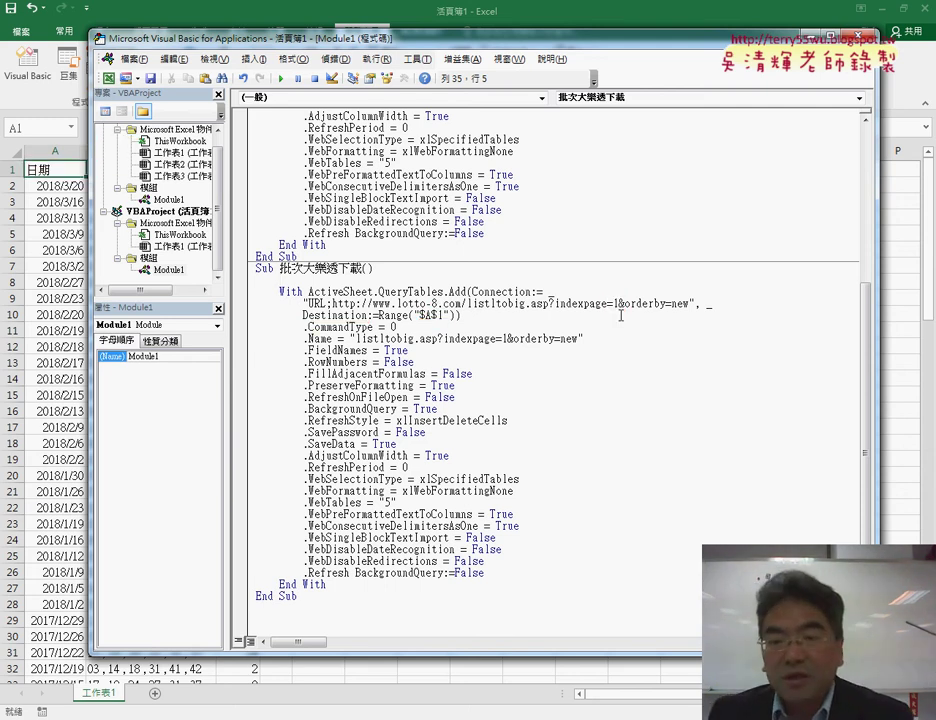
- Insert blank lines and add the comment '下載1-16頁 under the macro header
key(Return)
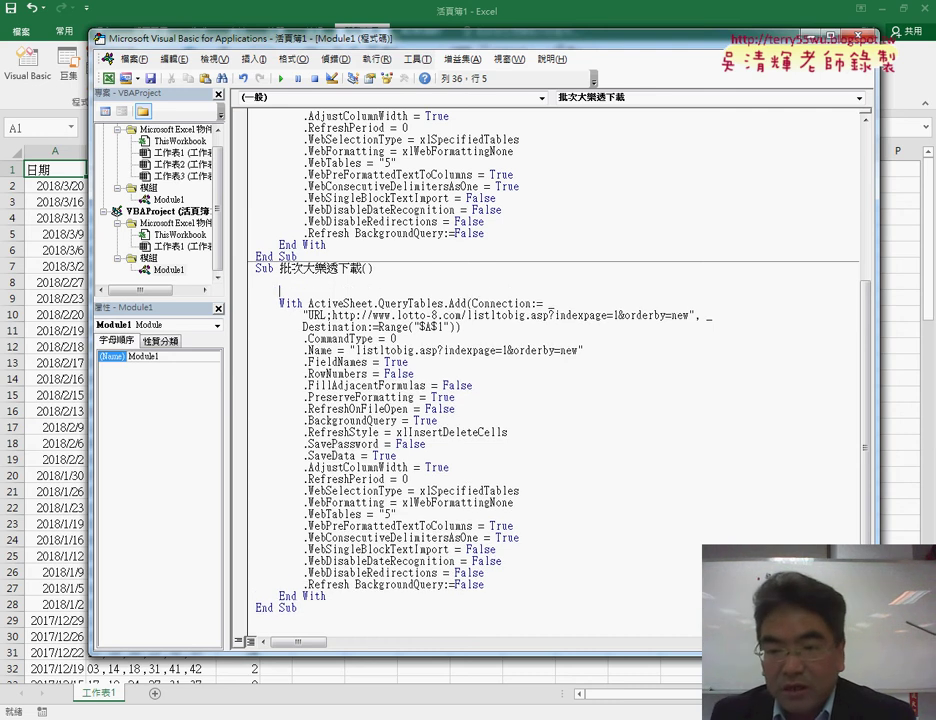
key(Return)
double_click(617, 327)
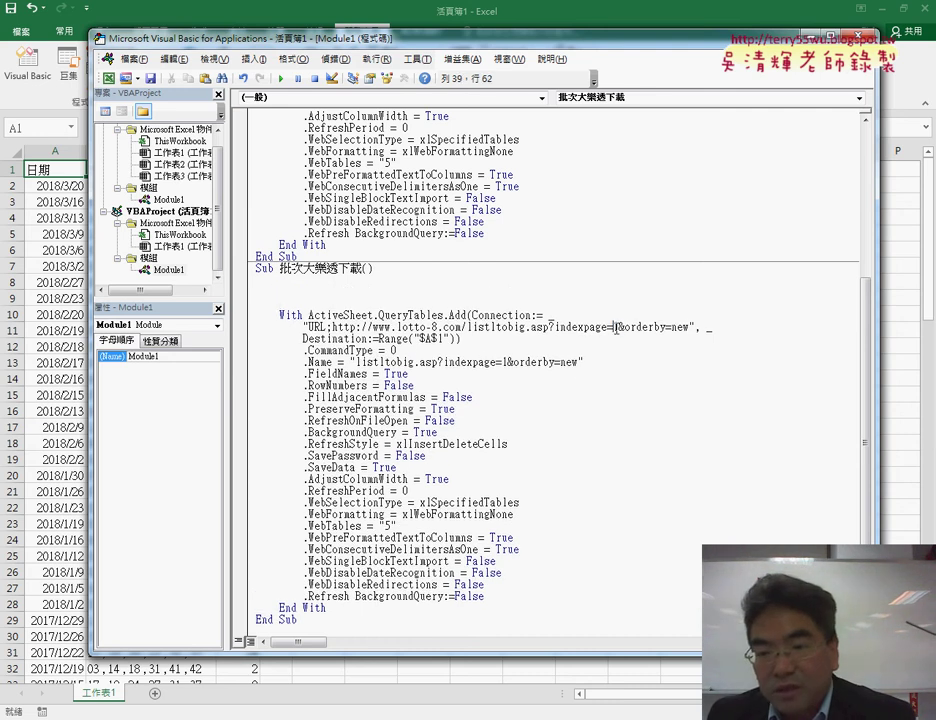
click(458, 291)
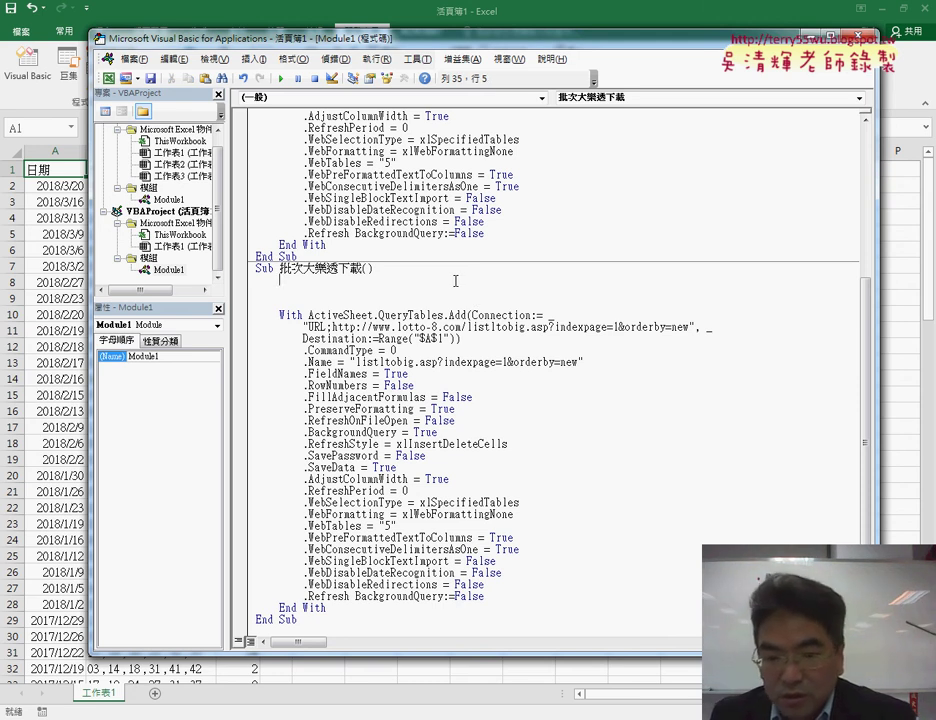
text('1-16)
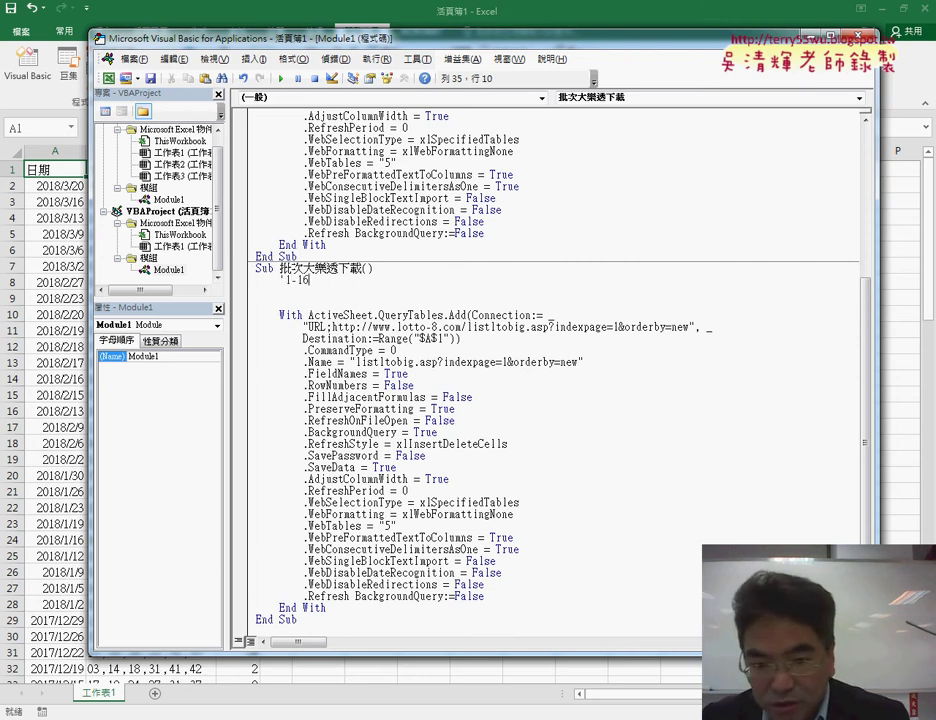
text(2u4y94)
key(Return)
text(u,4)
key(Down)
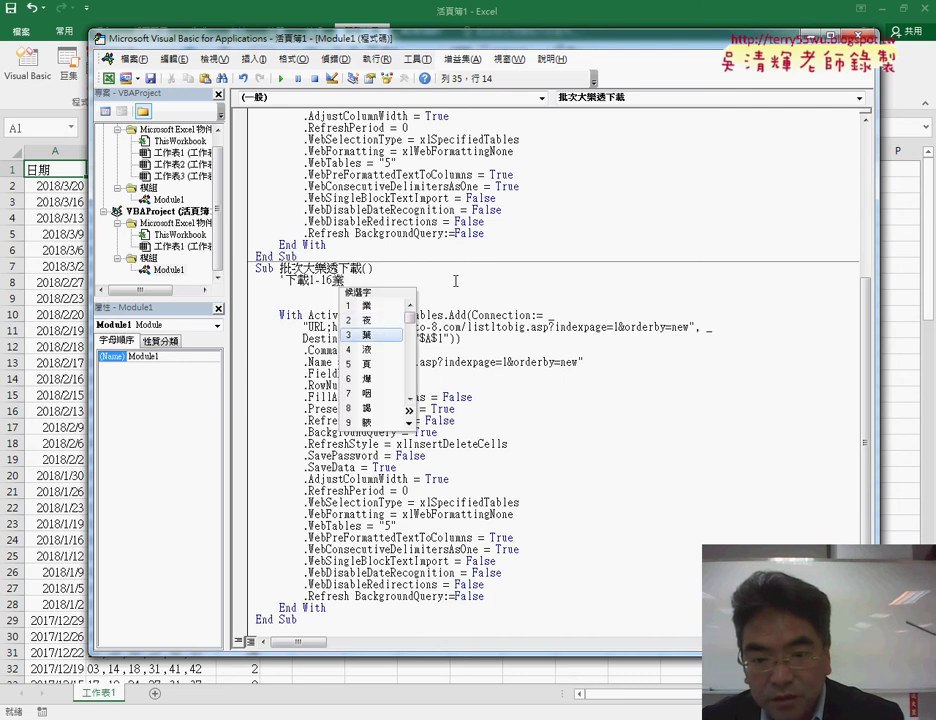
key(Down)
key(Down)
key(Down)
key(Up)
key(Return)
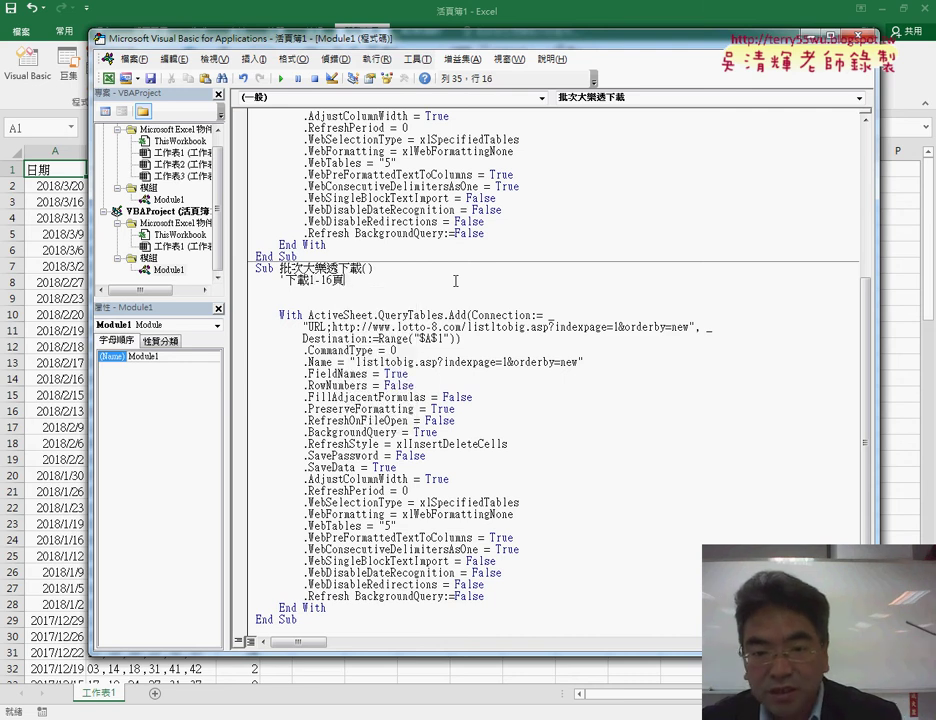
key(Down)
- Add an empty For i = 1 To 16 … Next loop below the comment
text(for)
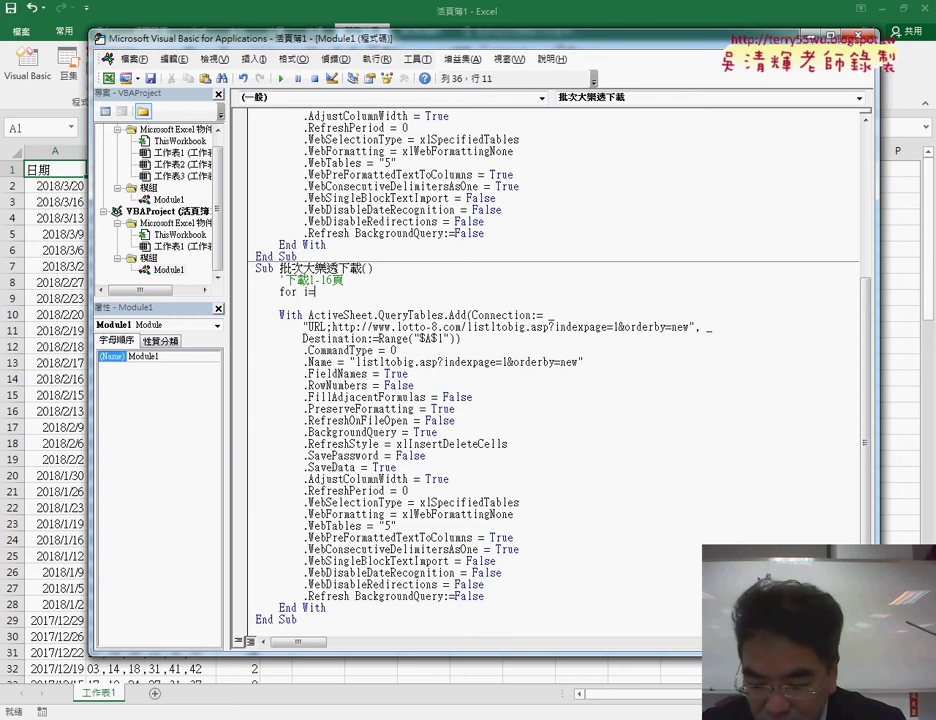
text(to 16)
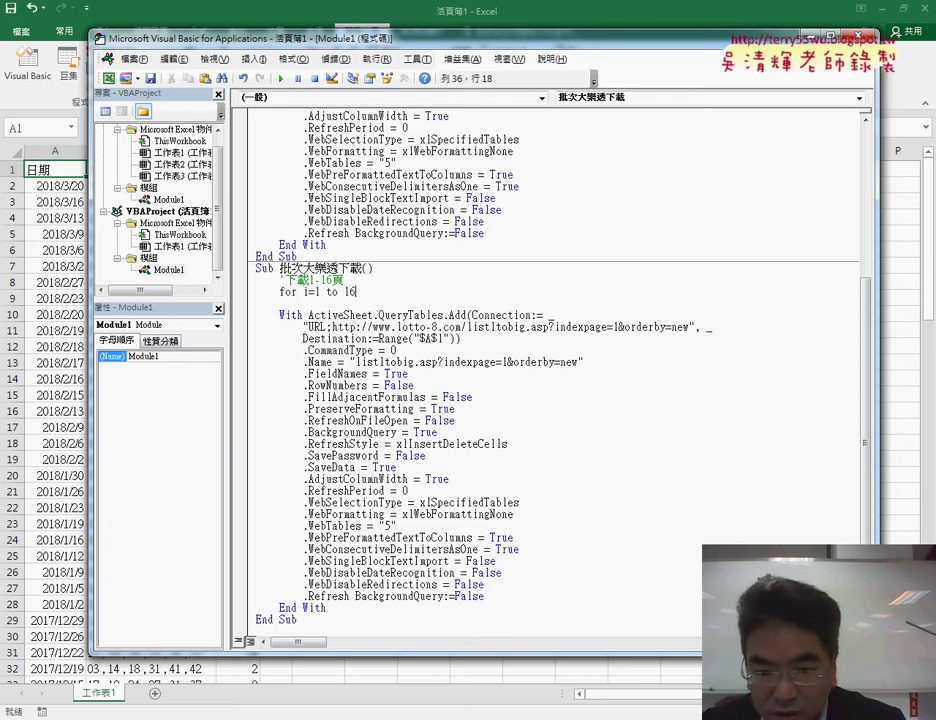
key(Return)
key(Return)
text(ext)
key(Up)
scroll(512, 424, down, 1)
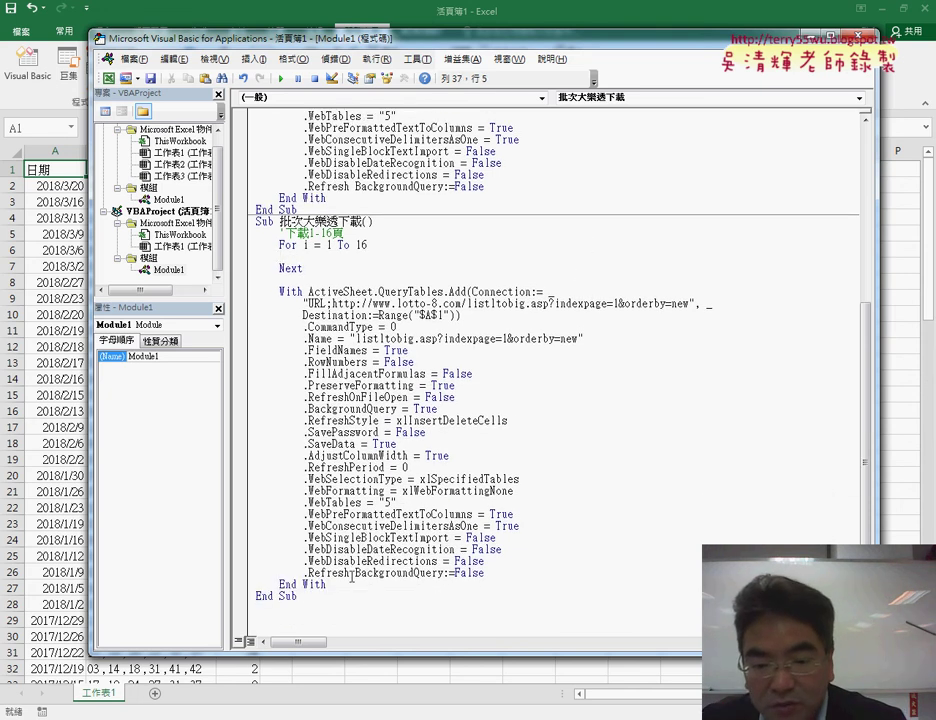
- Move the QueryTables With…End With block between For i = 1 To 16 and Next, indented one level
drag(352, 581, 258, 298)
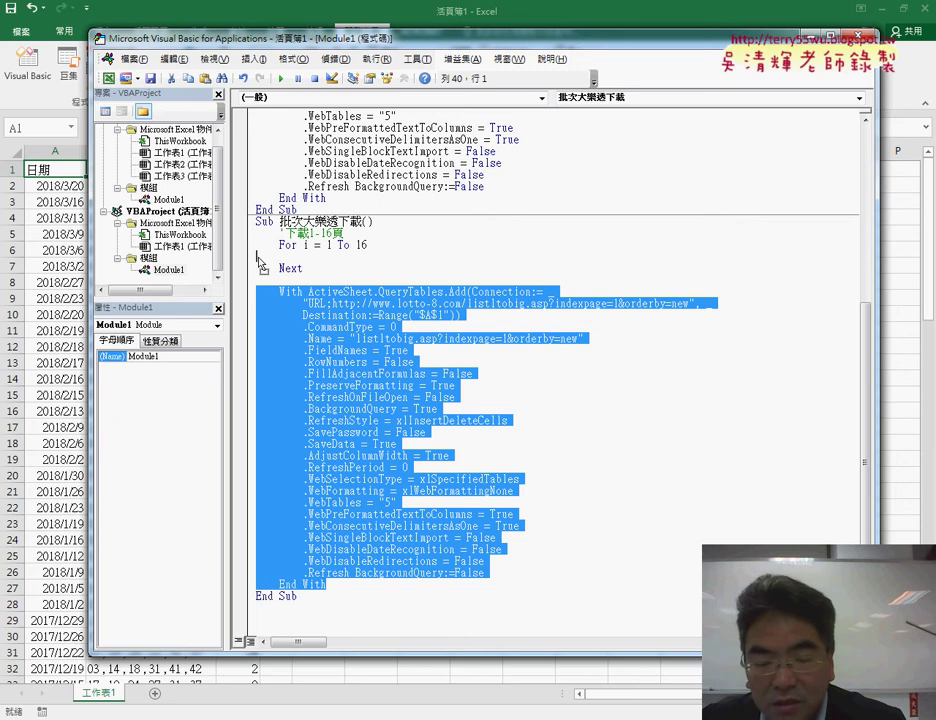
drag(260, 264, 259, 258)
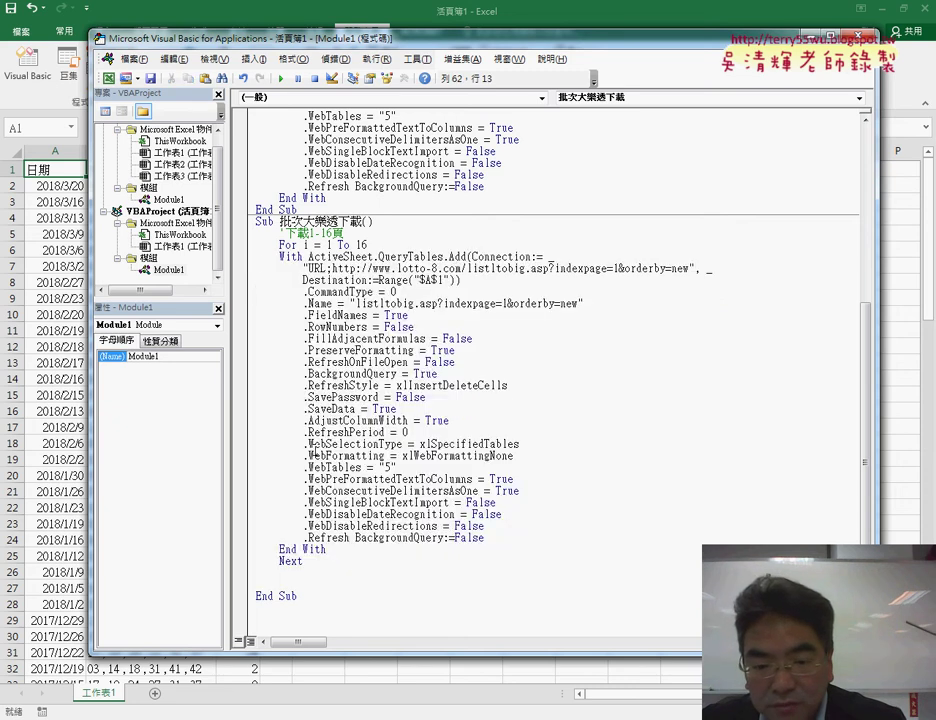
drag(326, 549, 242, 262)
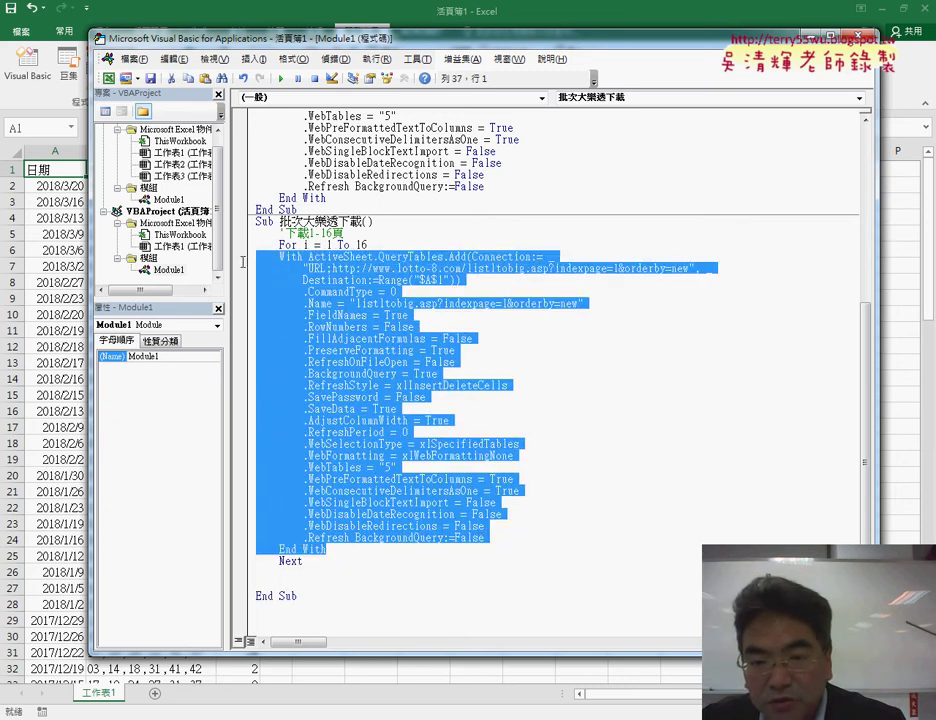
key(Tab)
click(297, 315)
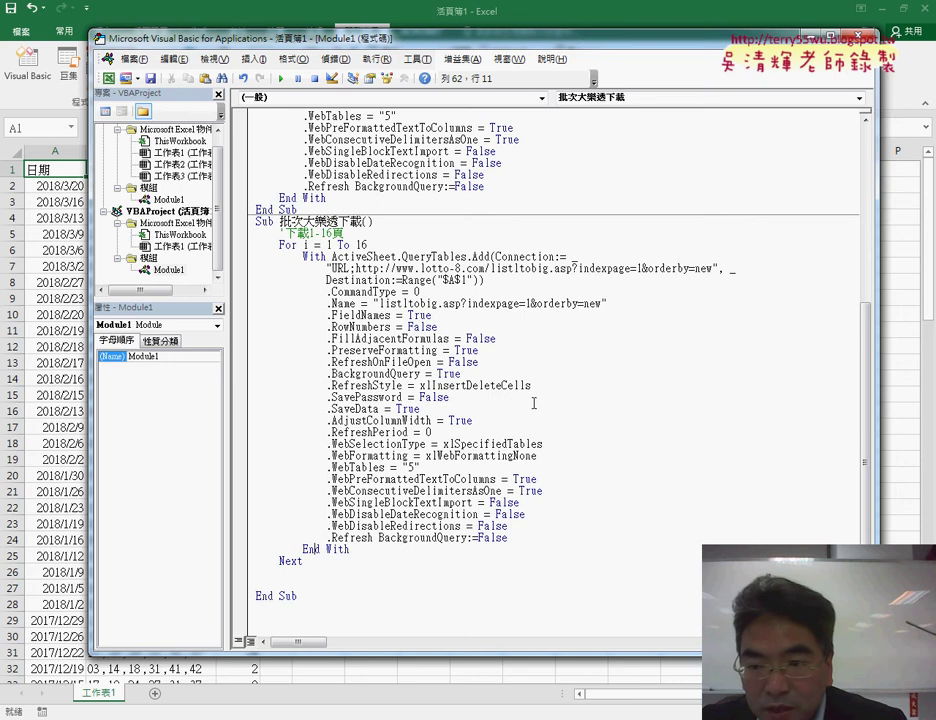
- Replace the 1 after indexpage= with " & i & " so each pass fetches page i
double_click(640, 268)
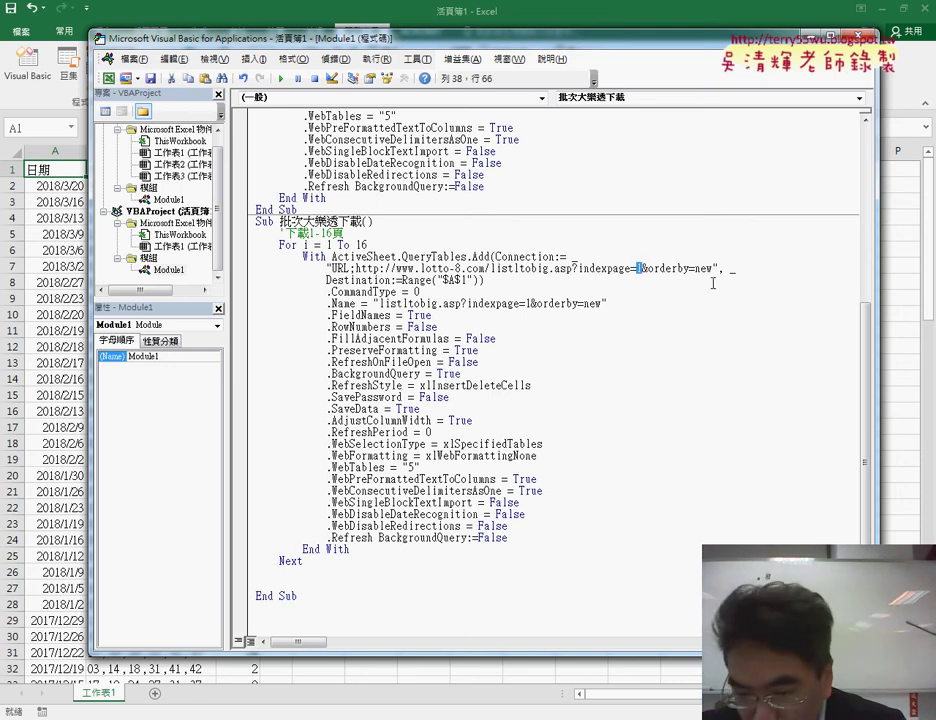
text(" )
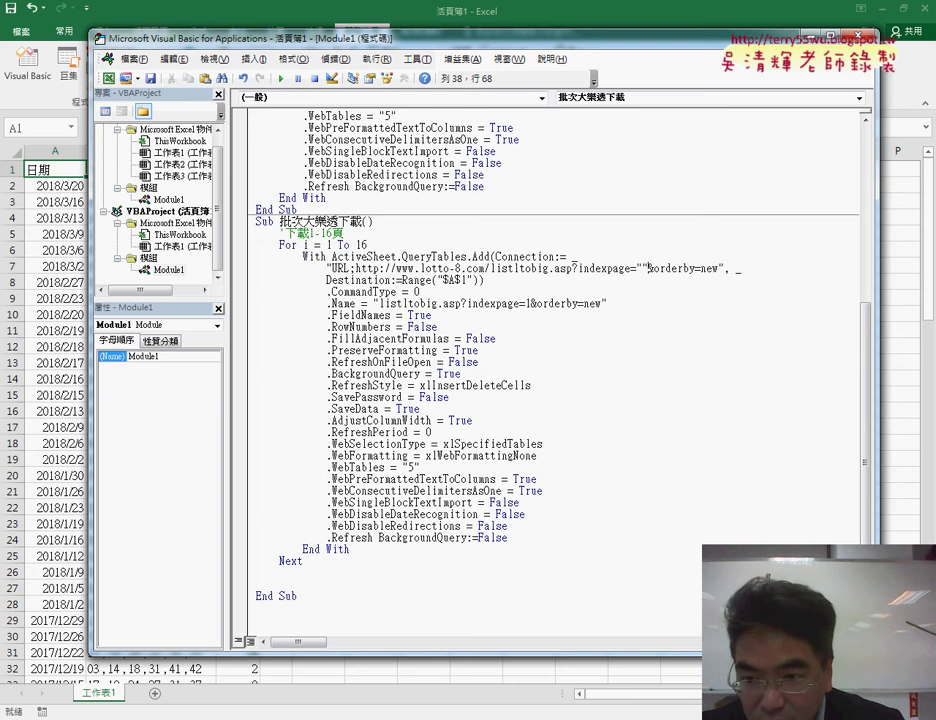
text(& )
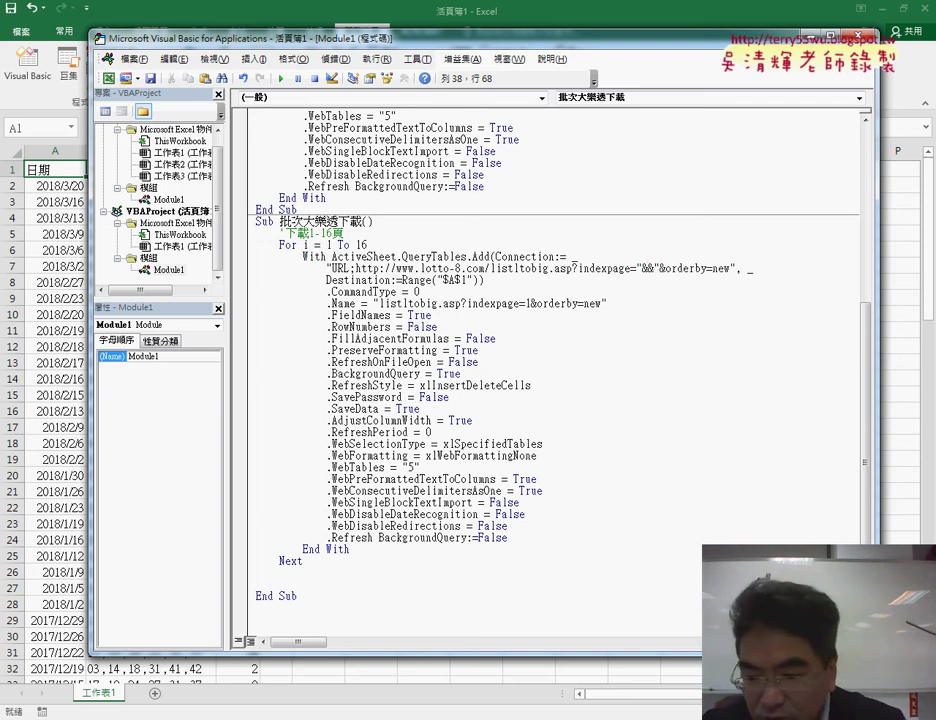
text(i)
key(Right)
key(Right)
key(Right)
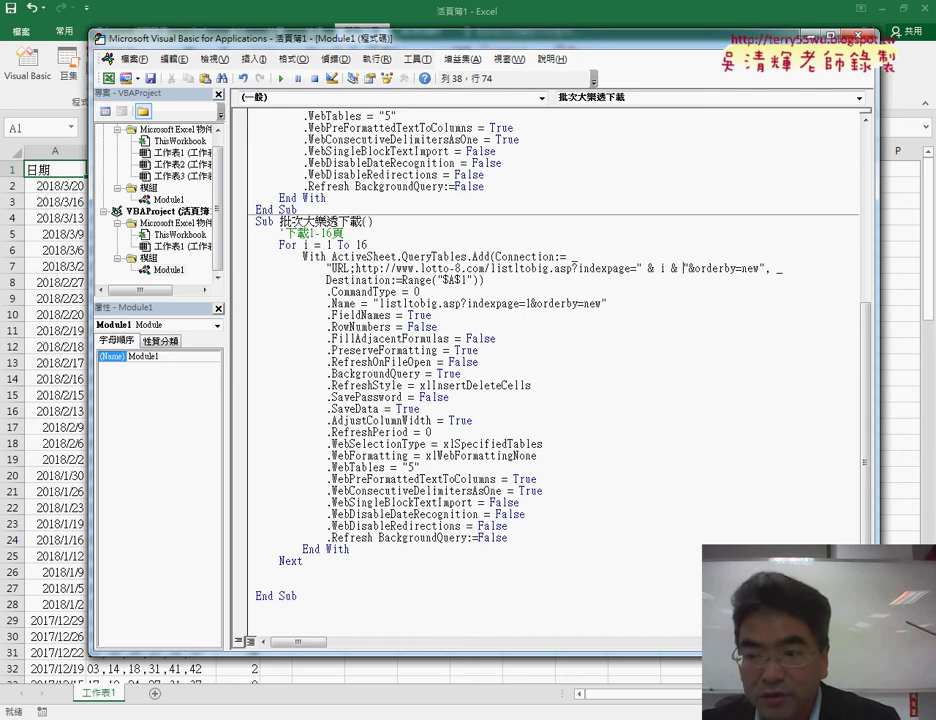
key(Down)
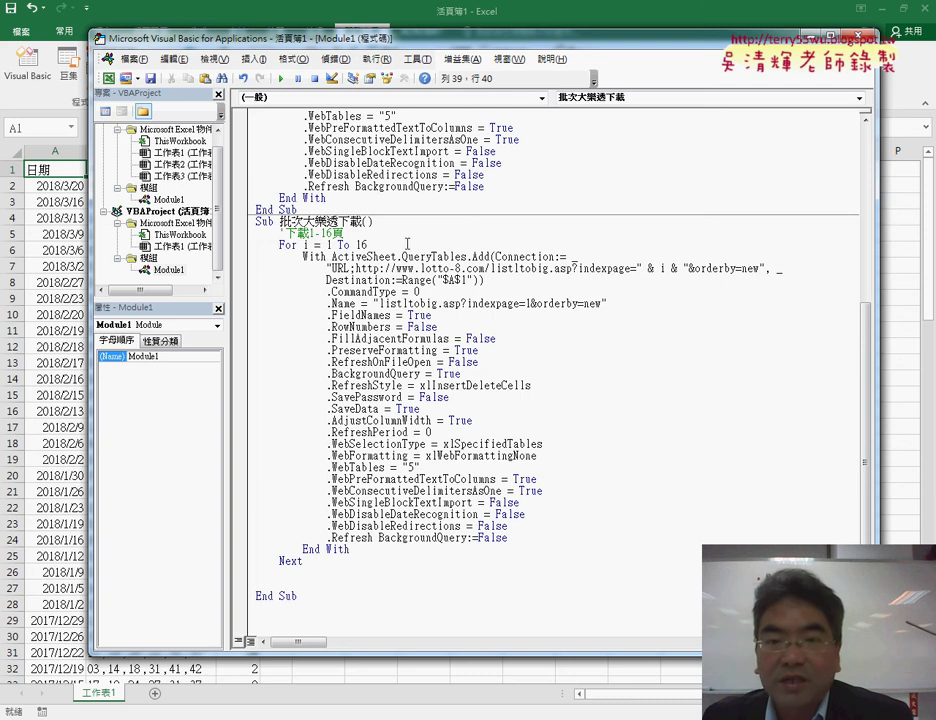
drag(230, 38, 346, 46)
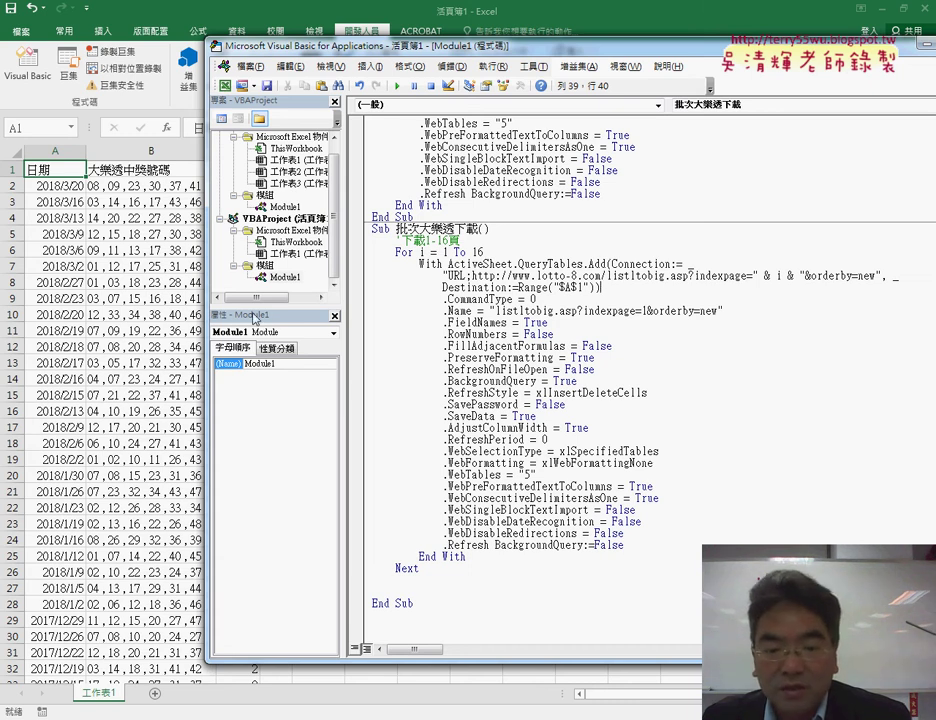
- Add worksheet 工作表2 and step through 批次大樂透下載 with F8 until run-time error 5 appears
click(158, 697)
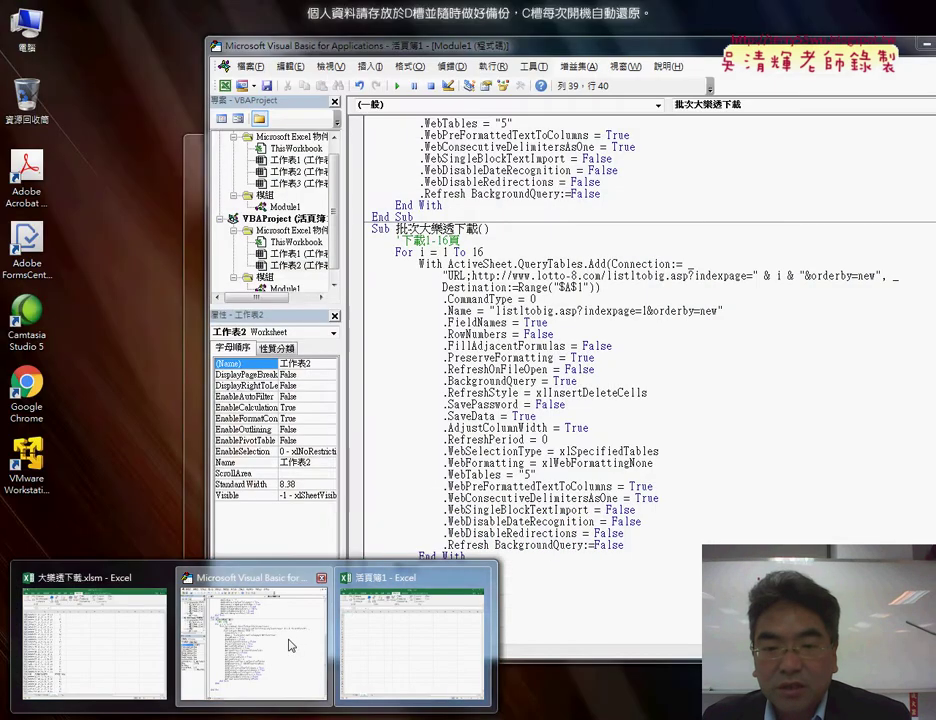
click(253, 630)
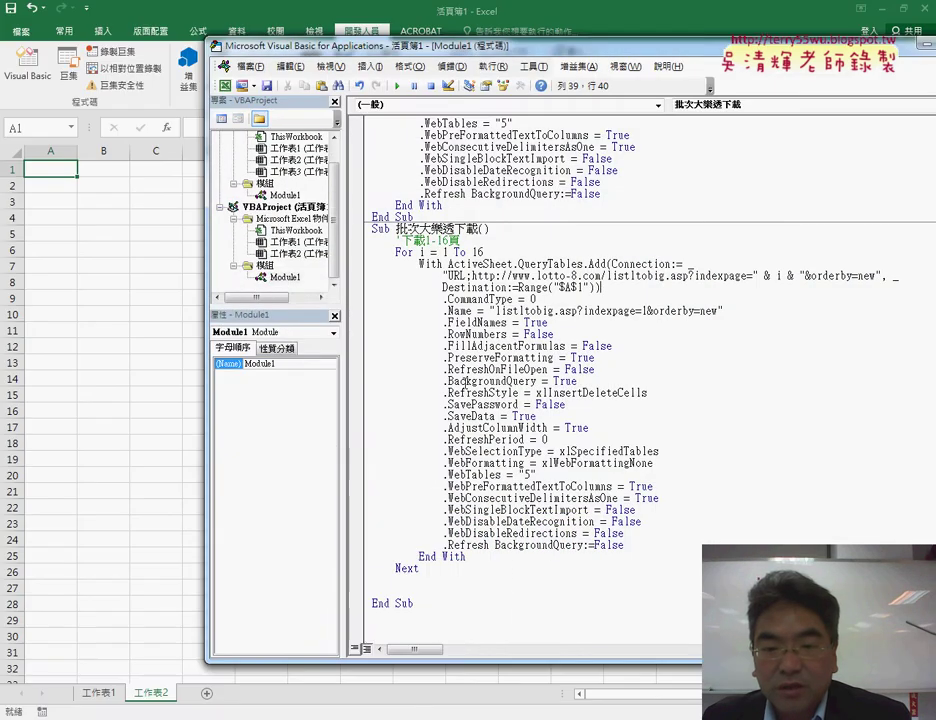
click(465, 381)
key(F8)
key(F8)
key(F8)
key(F8)
key(F8)
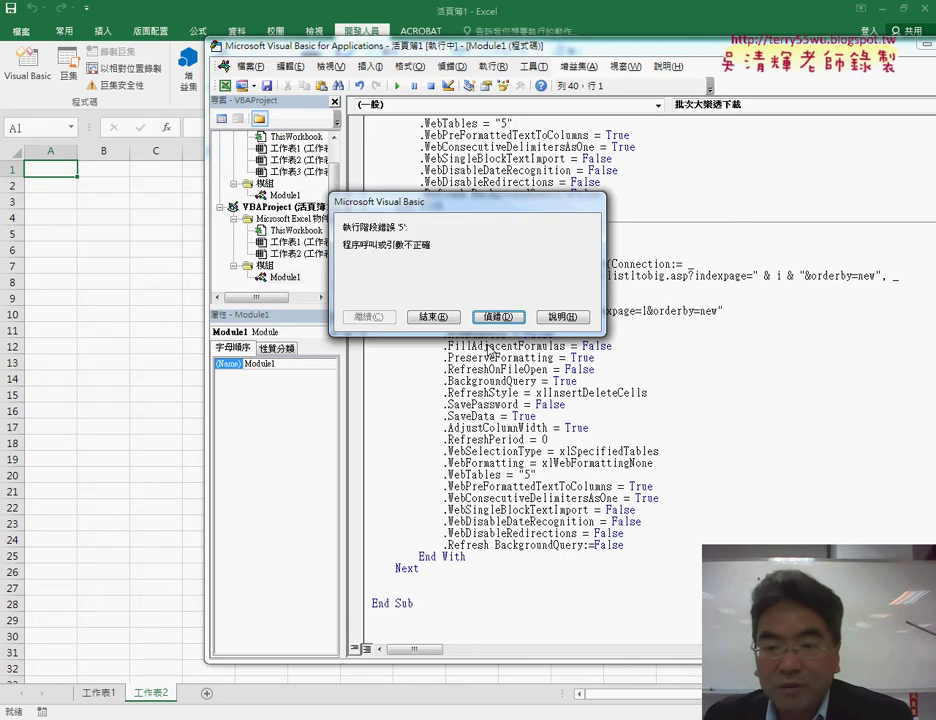
click(492, 316)
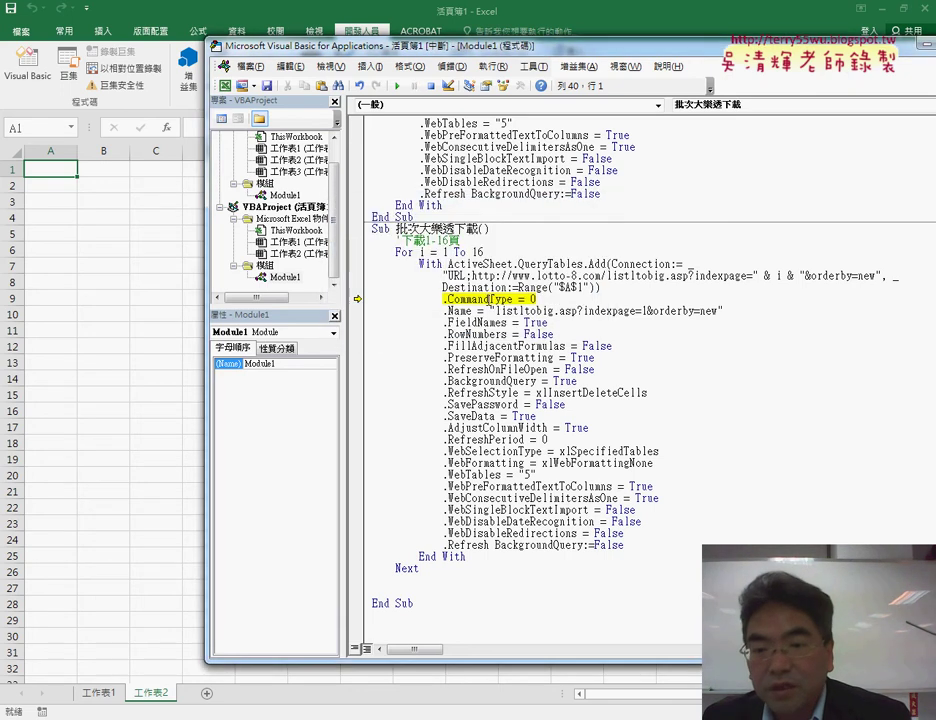
- Comment out .CommandType = 0 and step through the loop until pages 1 and 2 import
click(443, 298)
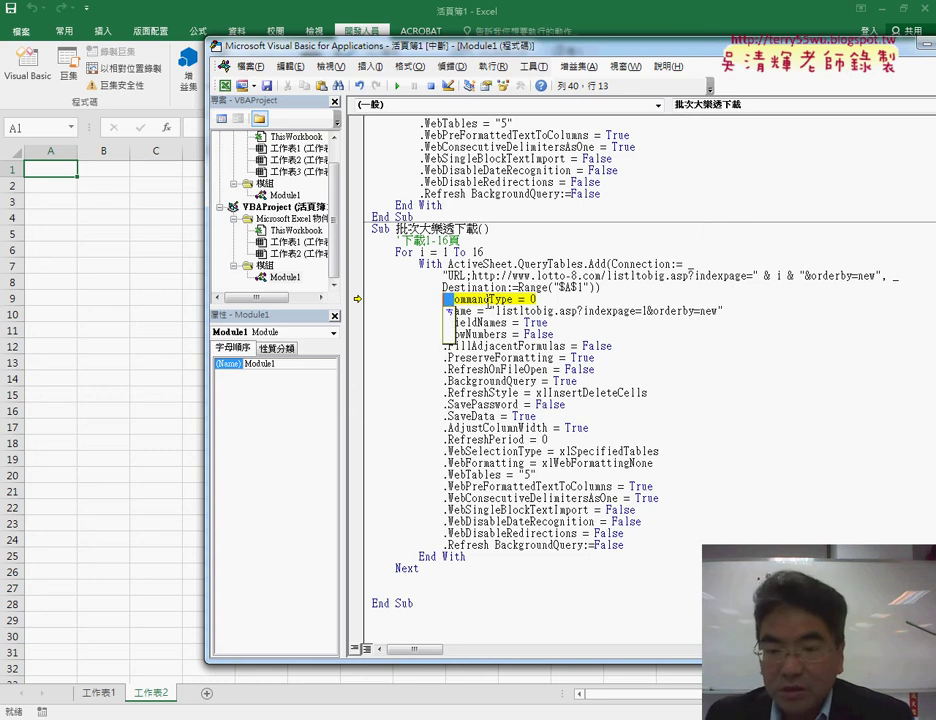
text(')
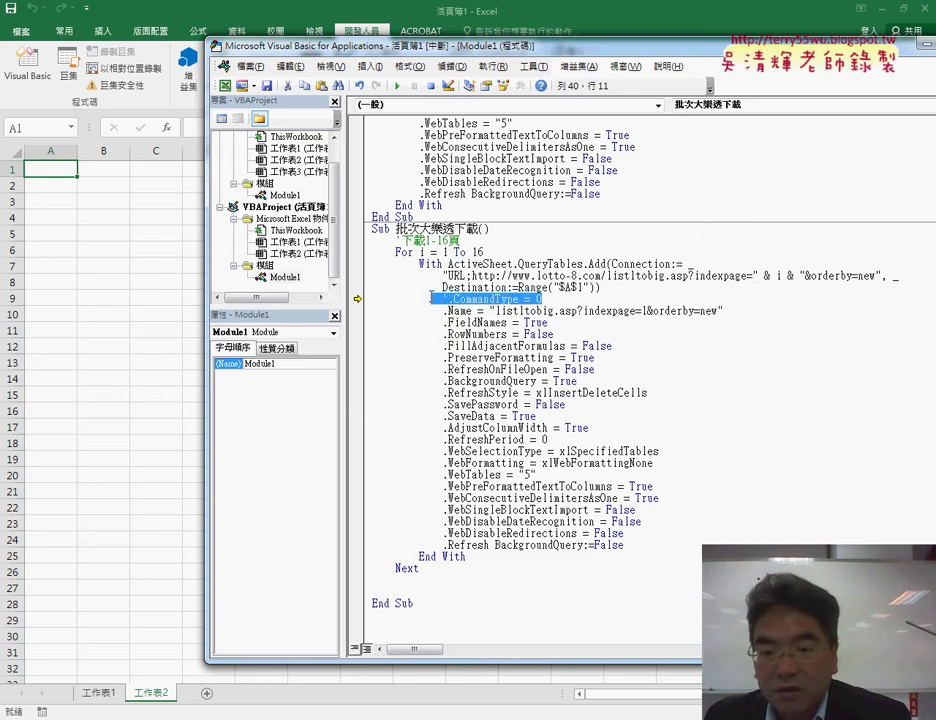
key(F8)
key(F8)
key(F8)
key(F8)
key(F8)
key(F8)
key(F8)
key(F8)
key(F8)
key(F8)
key(F8)
key(F8)
key(F8)
key(F8)
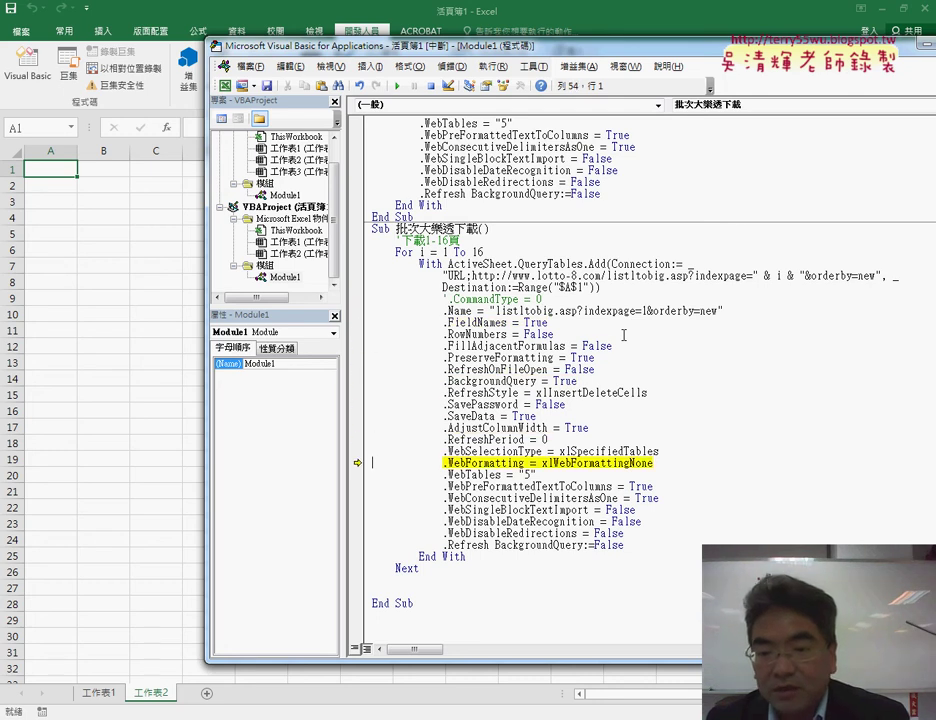
key(F8)
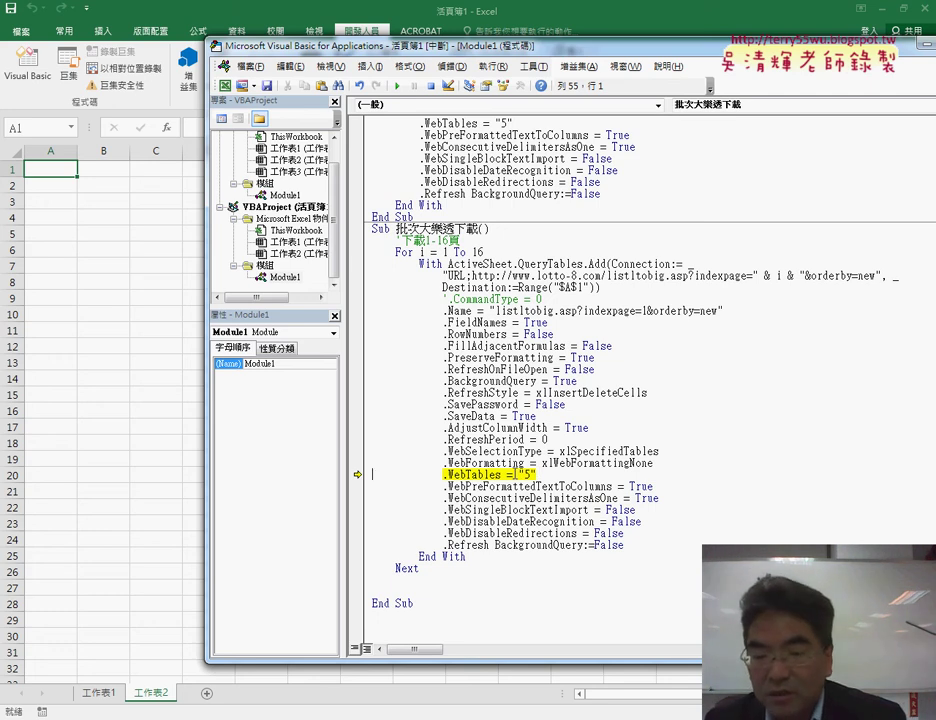
key(F8)
key(F8)
key(F8)
key(F8)
key(F8)
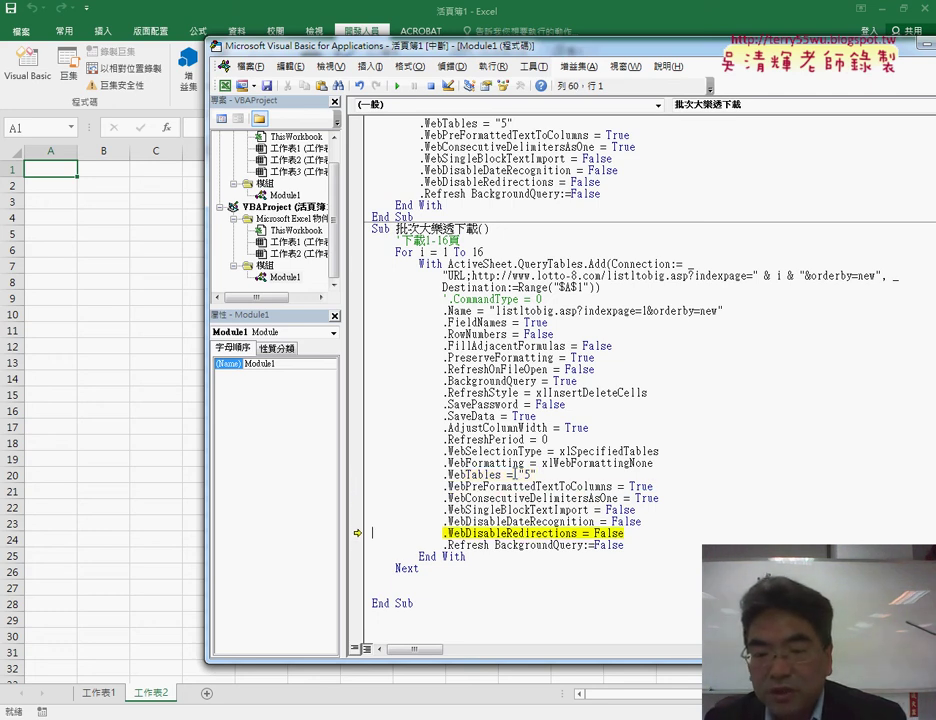
key(F8)
key(F8)
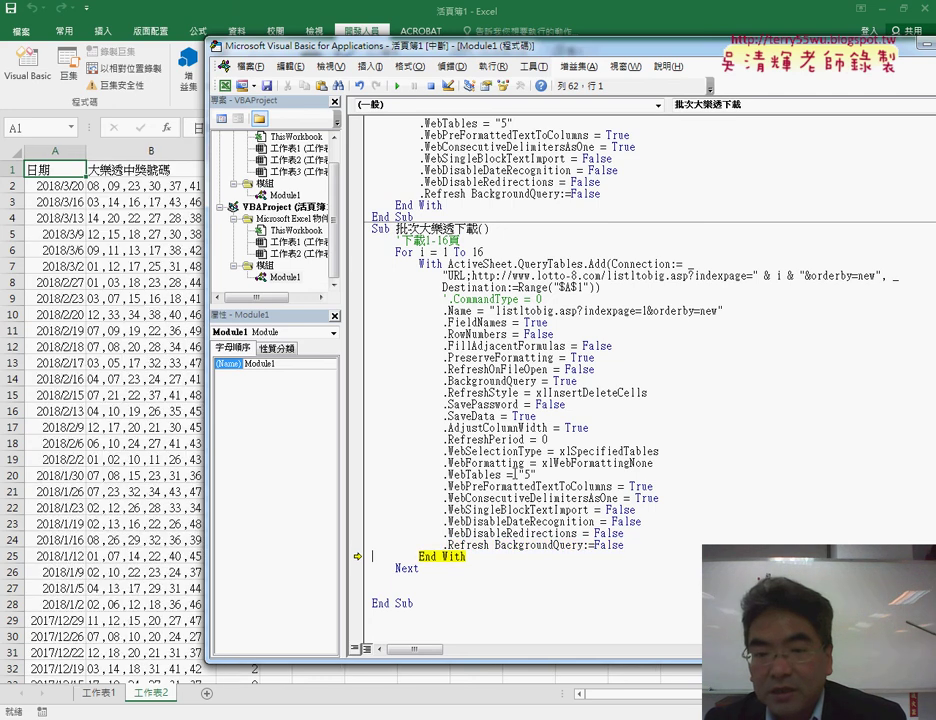
key(F8)
key(F8)
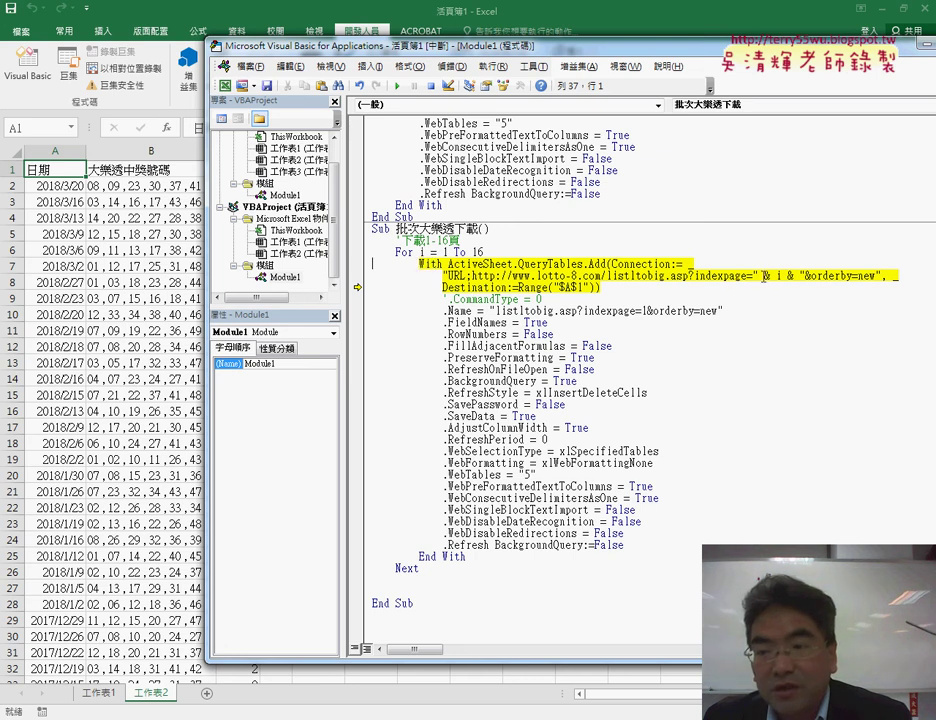
key(F8)
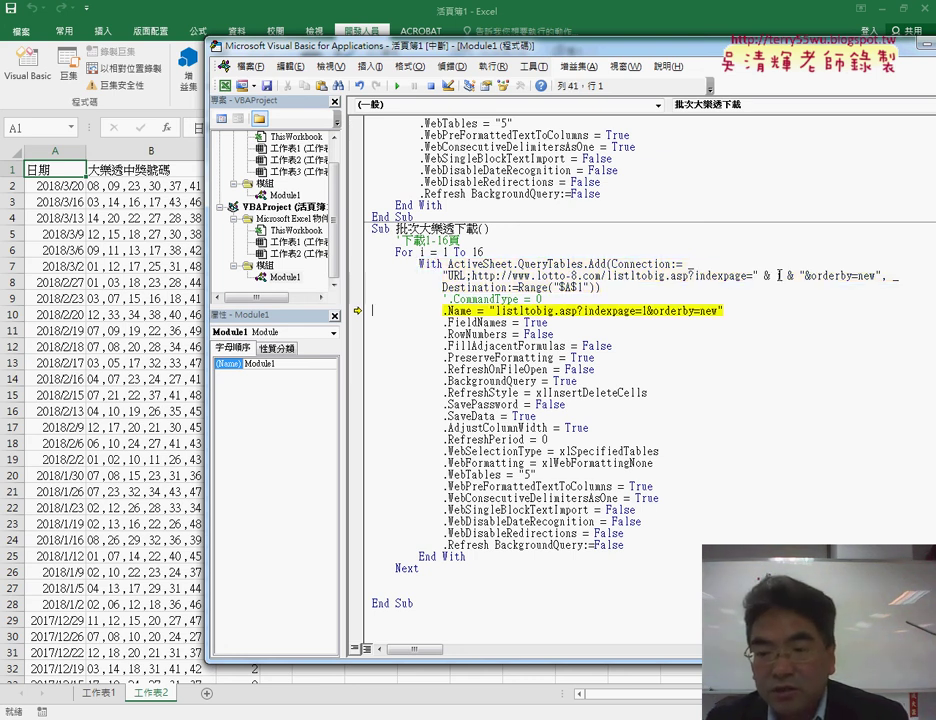
key(F8)
key(F8)
key(F8)
key(F8)
key(F8)
key(F8)
key(F8)
key(F8)
key(F8)
key(F8)
key(F8)
key(F8)
key(F8)
key(F8)
key(F8)
key(F8)
key(F8)
key(F8)
key(F8)
key(F8)
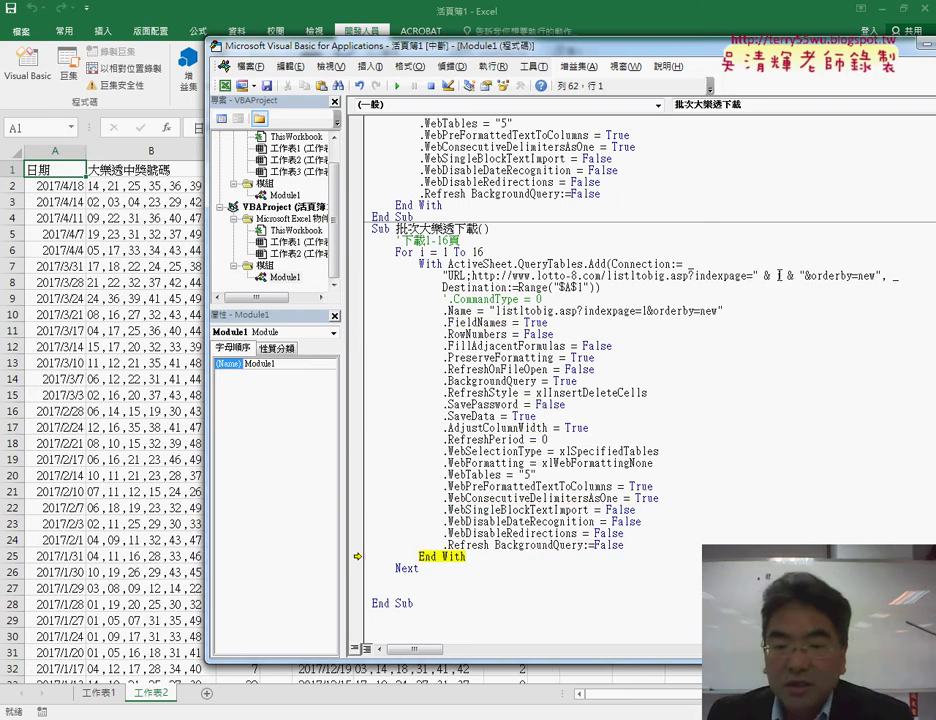
click(40, 122)
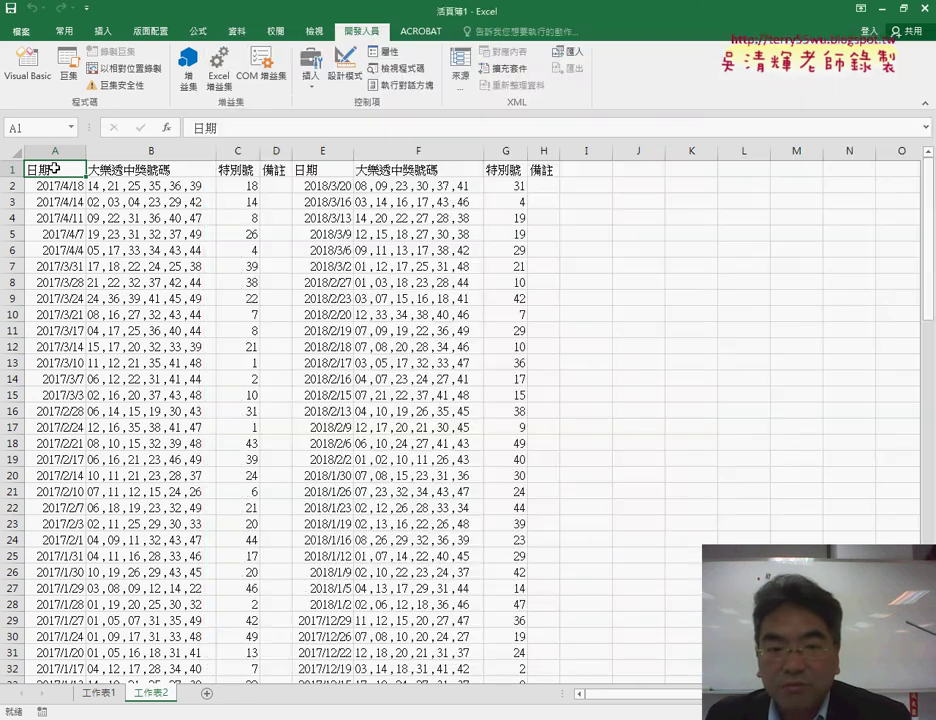
scroll(90, 293, down, 5)
scroll(90, 293, down, 7)
scroll(90, 293, down, 6)
scroll(90, 293, down, 10)
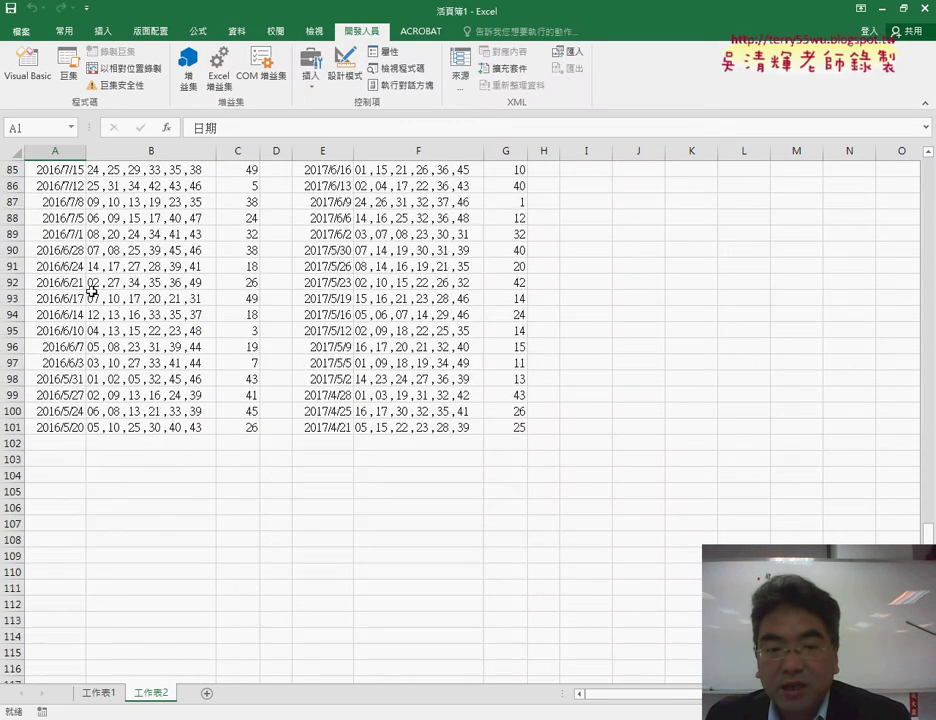
scroll(90, 293, down, 1)
scroll(57, 381, up, 5)
scroll(57, 381, up, 5)
scroll(62, 372, up, 16)
scroll(65, 366, up, 3)
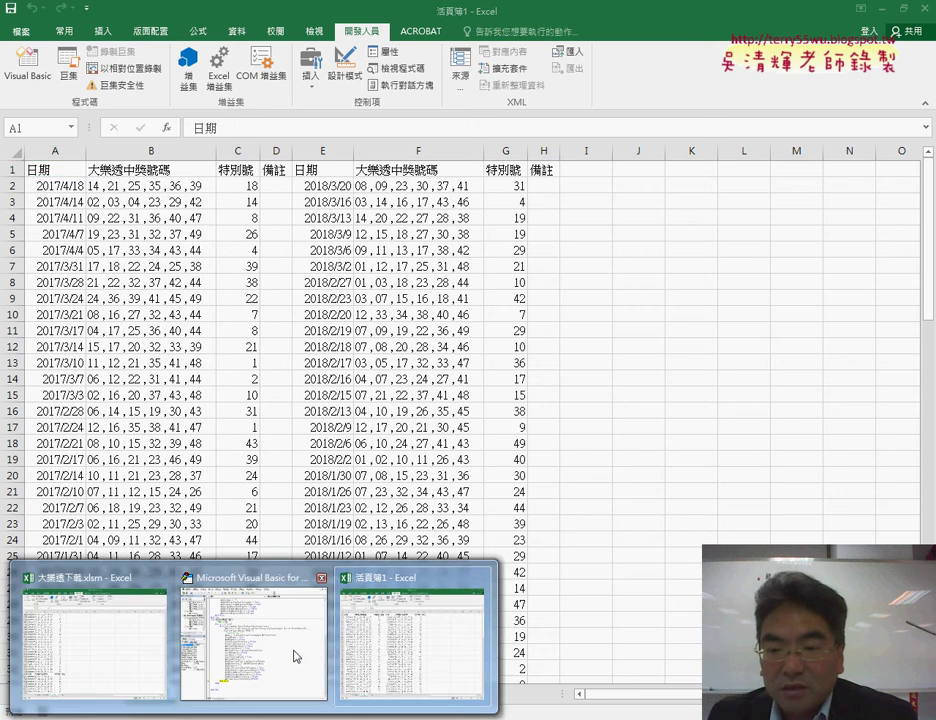
click(299, 658)
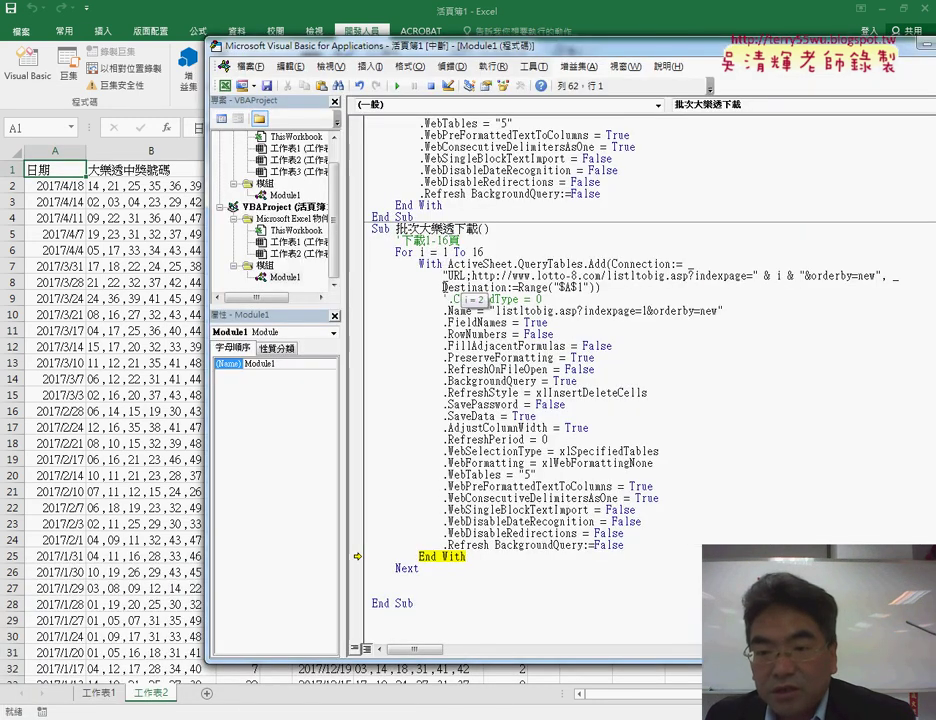
- Insert two blank lines after For i = 1 To 16, then bring 工作表2 back in front
drag(442, 287, 617, 288)
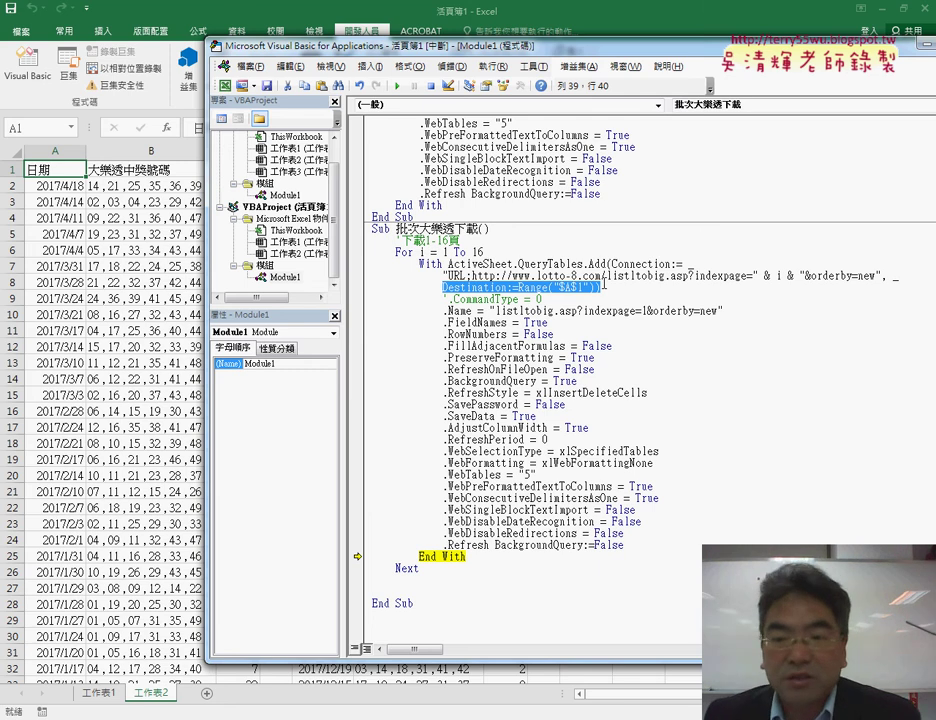
click(578, 288)
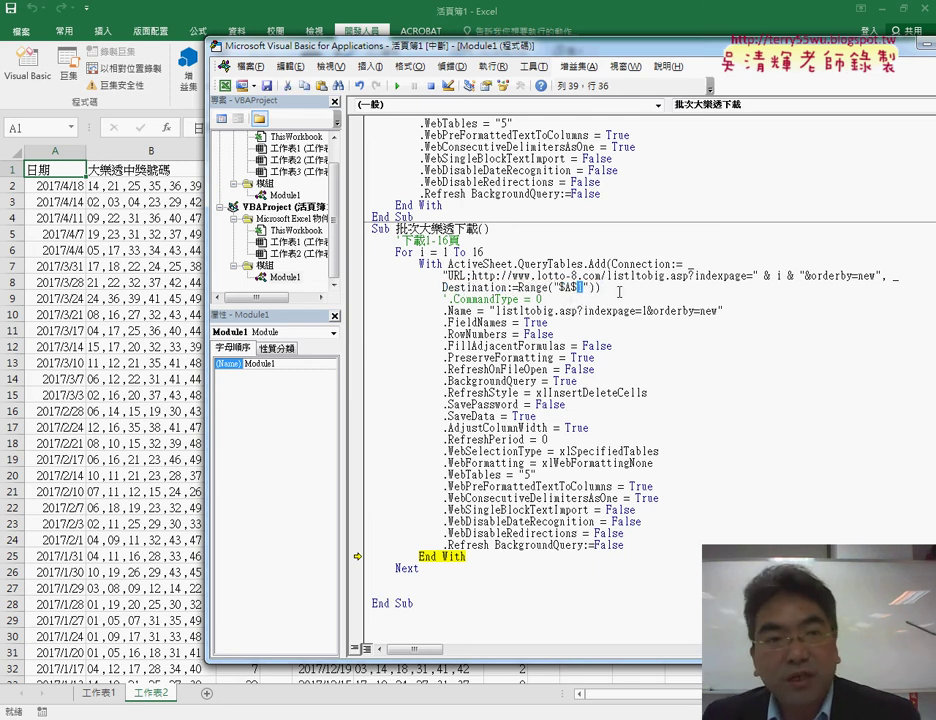
click(487, 253)
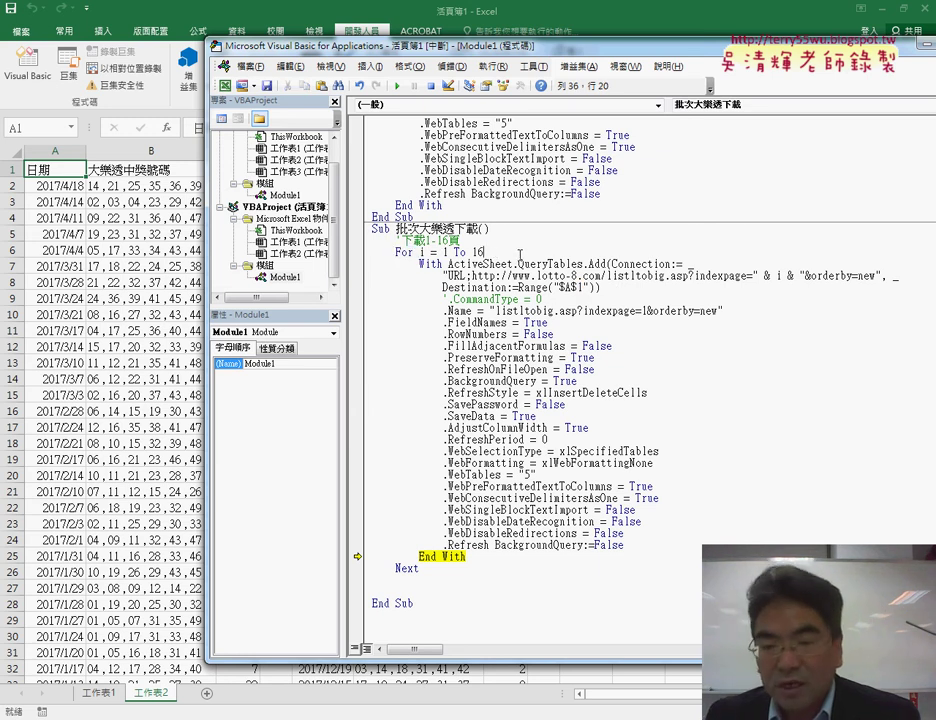
key(Return)
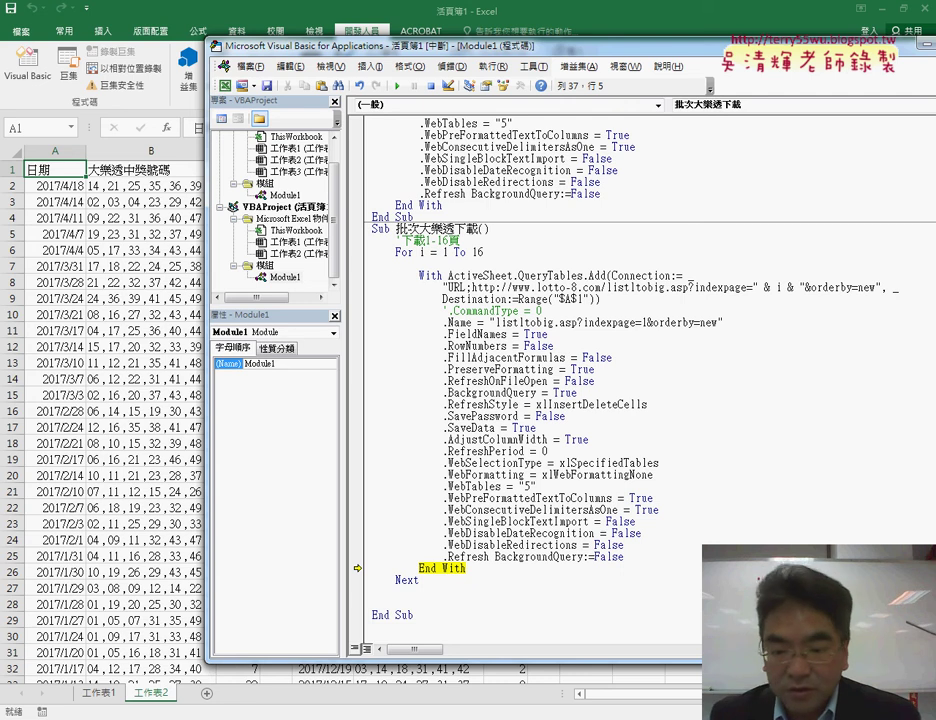
key(Return)
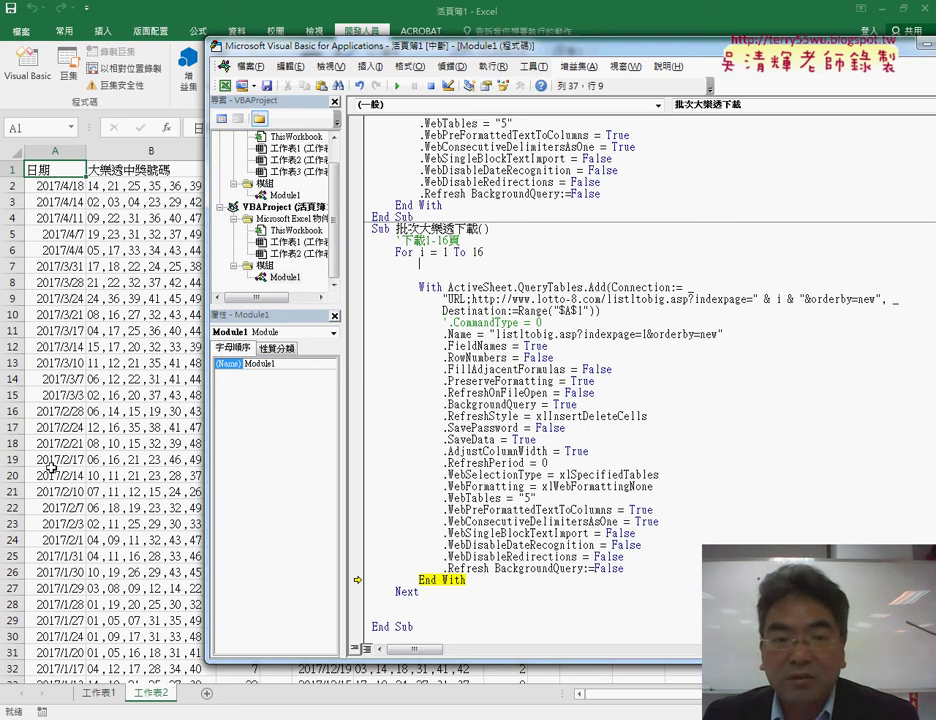
click(55, 172)
- Scroll to the end of the imported data at row 101 and select A102, the first empty row
scroll(35, 259, down, 2)
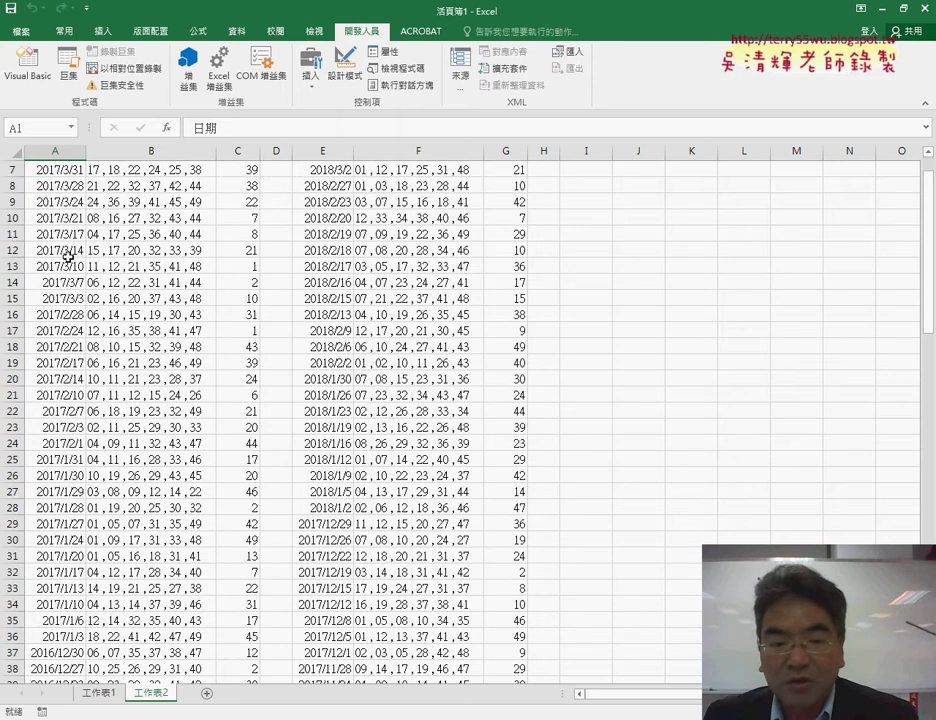
scroll(73, 264, down, 7)
scroll(73, 263, down, 9)
scroll(72, 260, down, 9)
scroll(72, 260, down, 4)
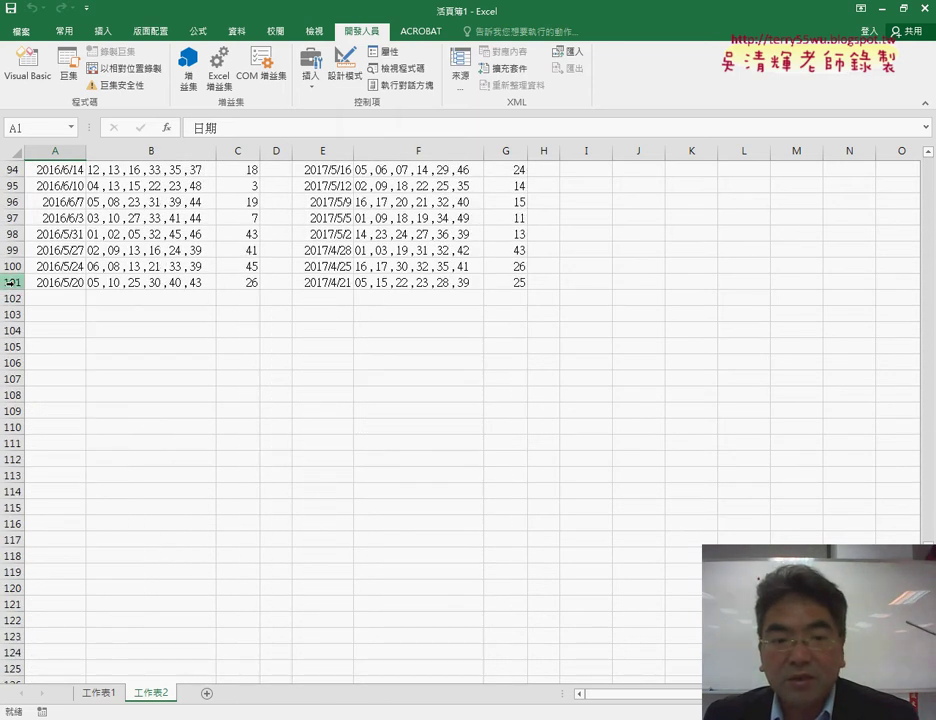
click(58, 283)
click(58, 298)
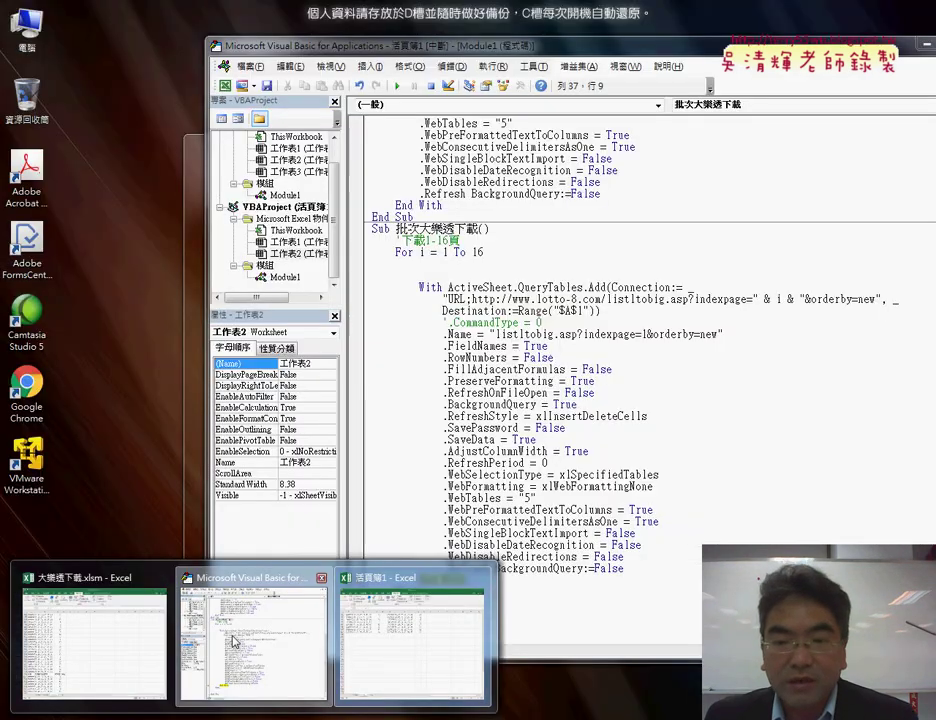
- Start an If on the blank line under For i = 1 To 16, then view the top of 工作表2
click(250, 630)
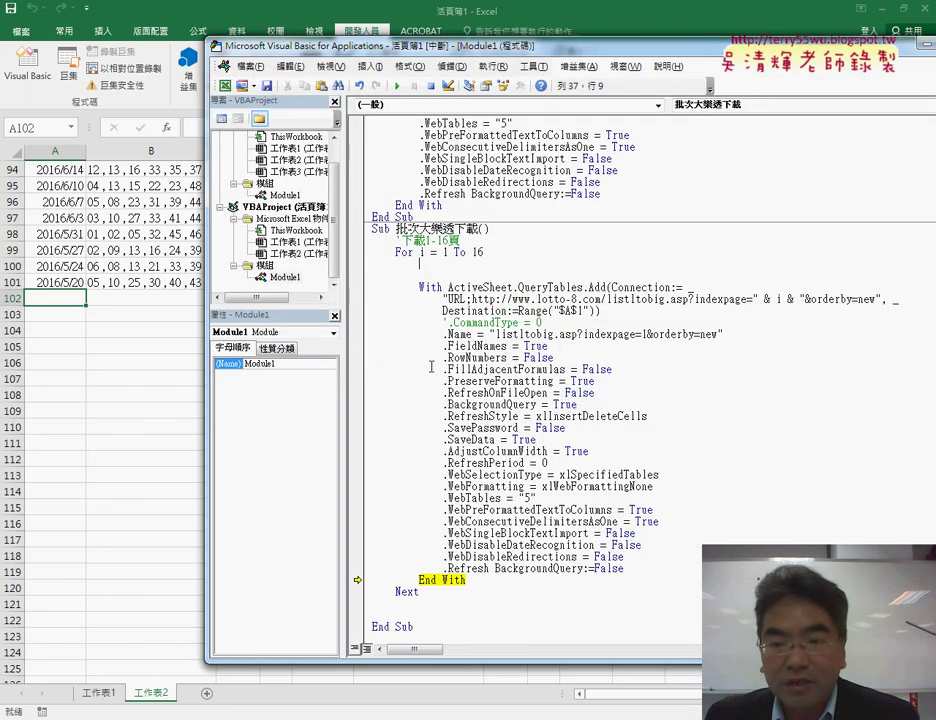
click(424, 263)
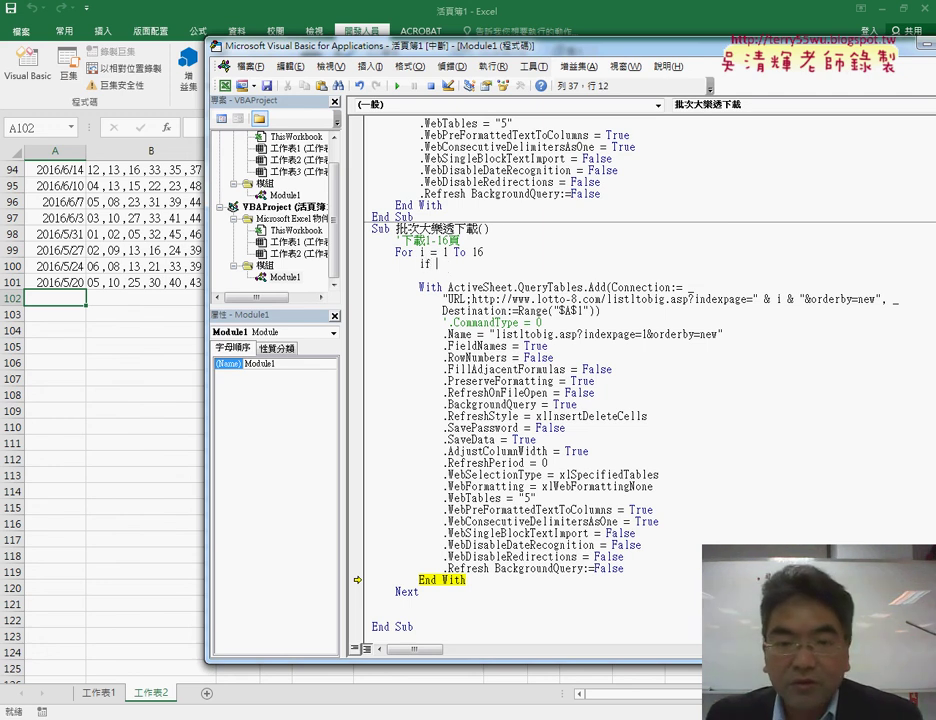
click(58, 256)
scroll(50, 265, up, 6)
scroll(55, 270, up, 14)
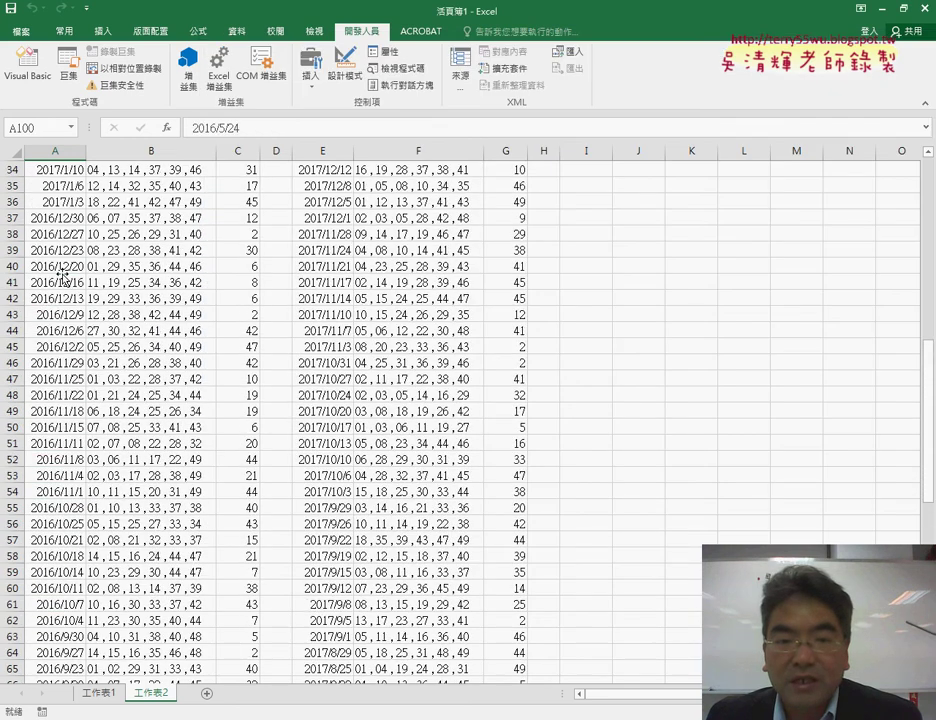
scroll(62, 272, up, 11)
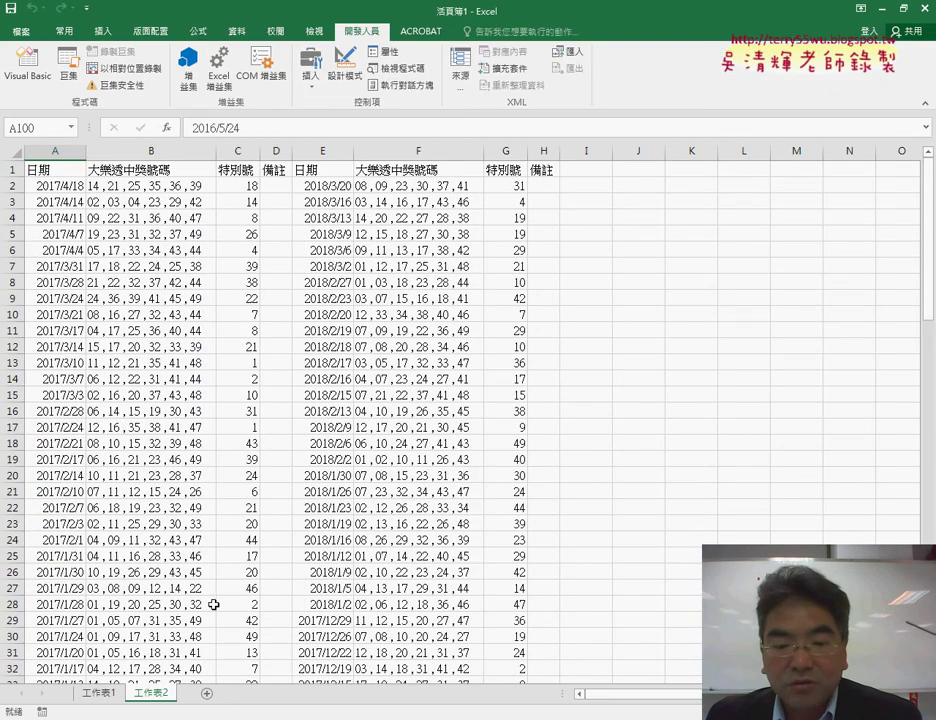
- Check that sheet 工作表3 is empty, then bring the 批次大樂透下載 code editor forward
click(207, 695)
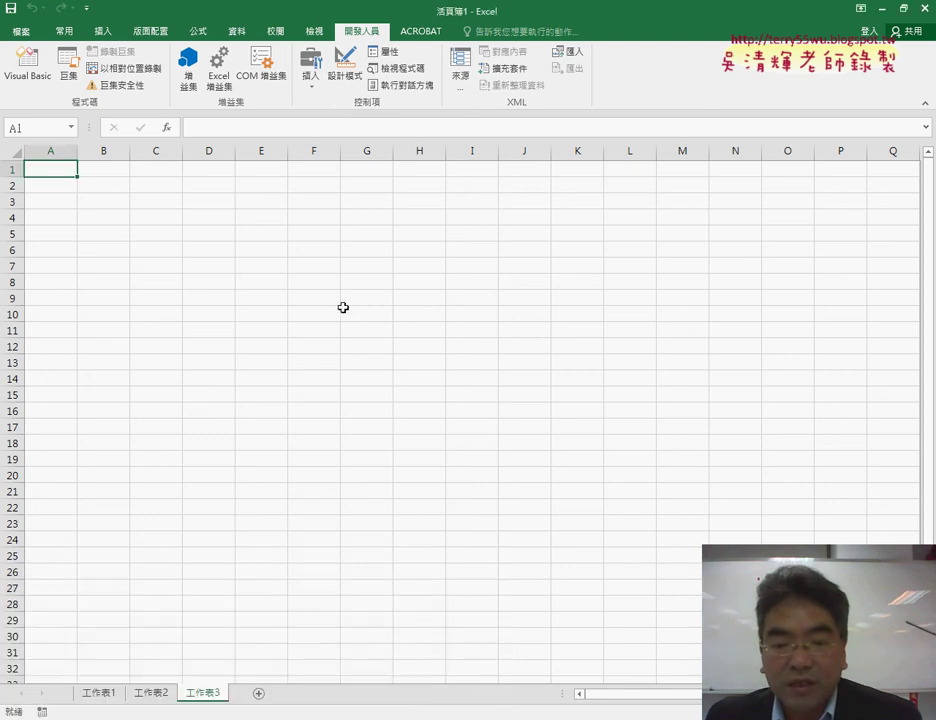
click(251, 630)
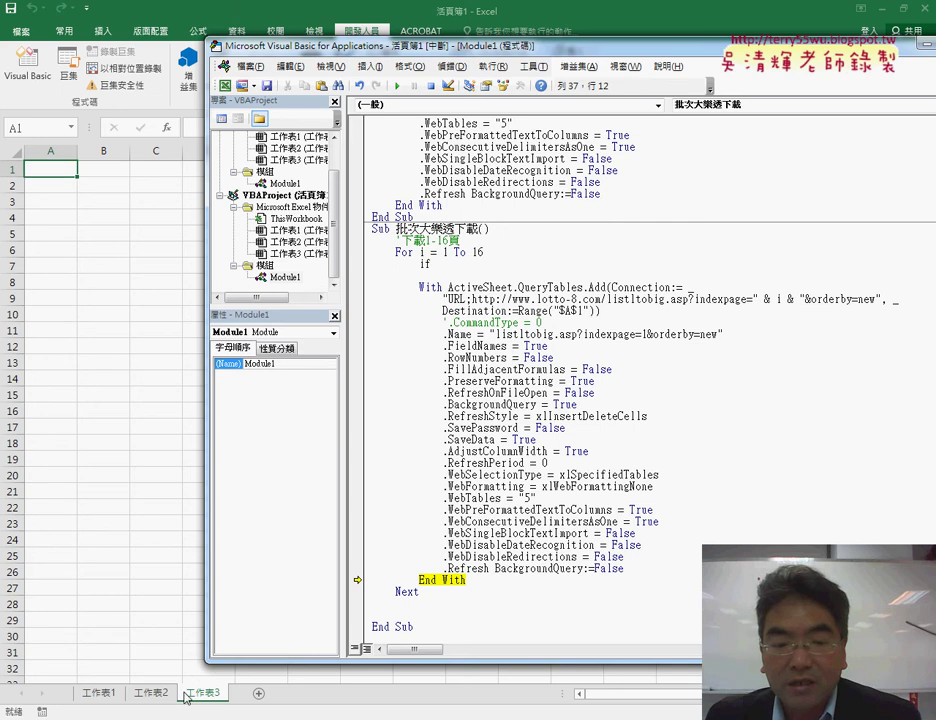
click(186, 694)
click(149, 693)
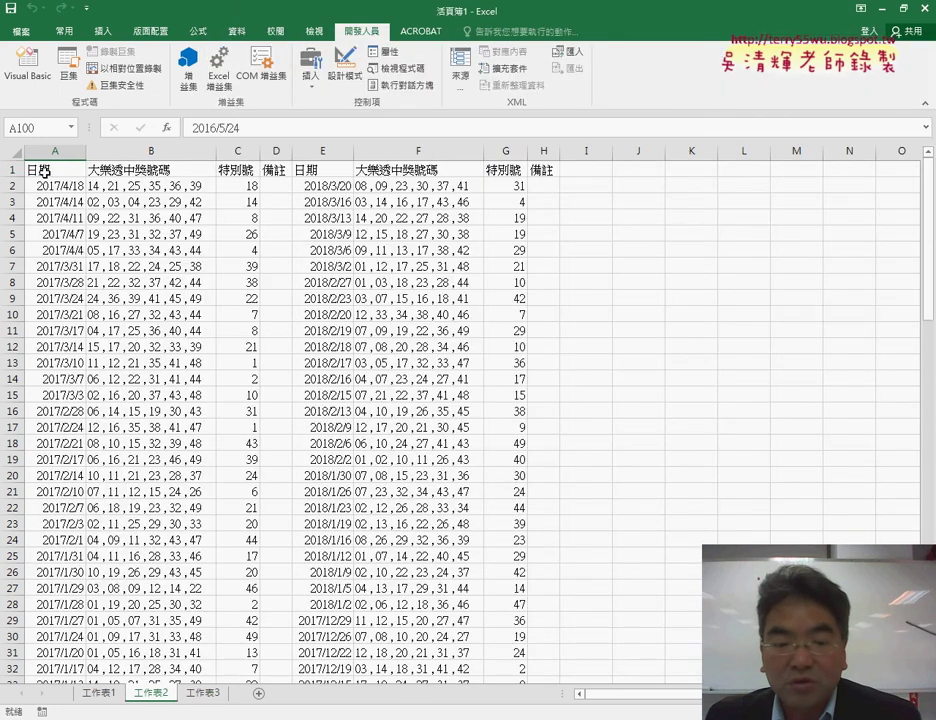
click(203, 693)
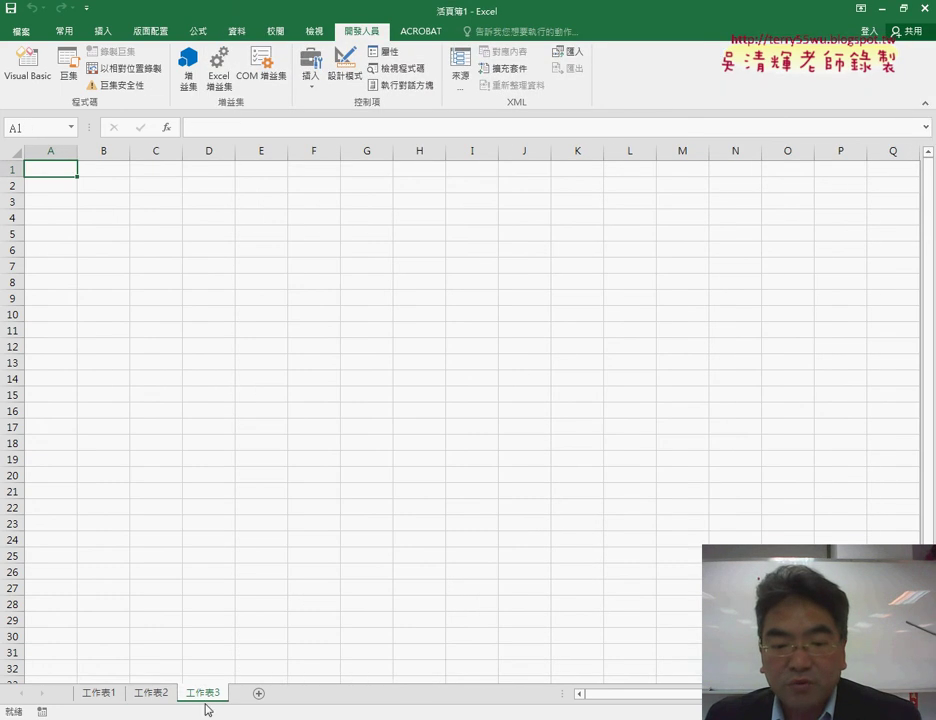
click(405, 660)
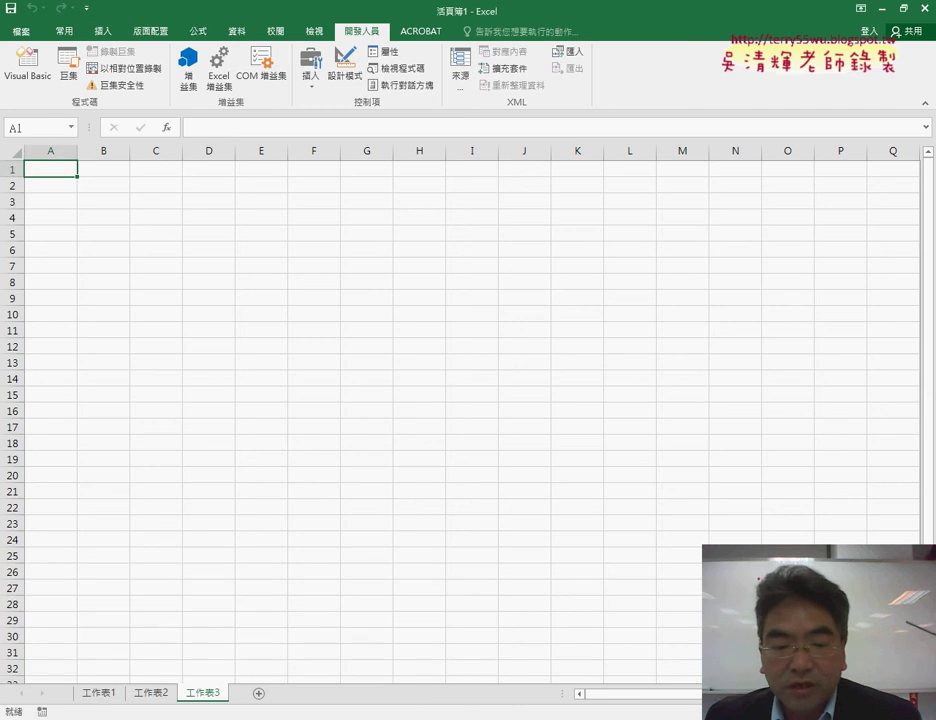
click(226, 675)
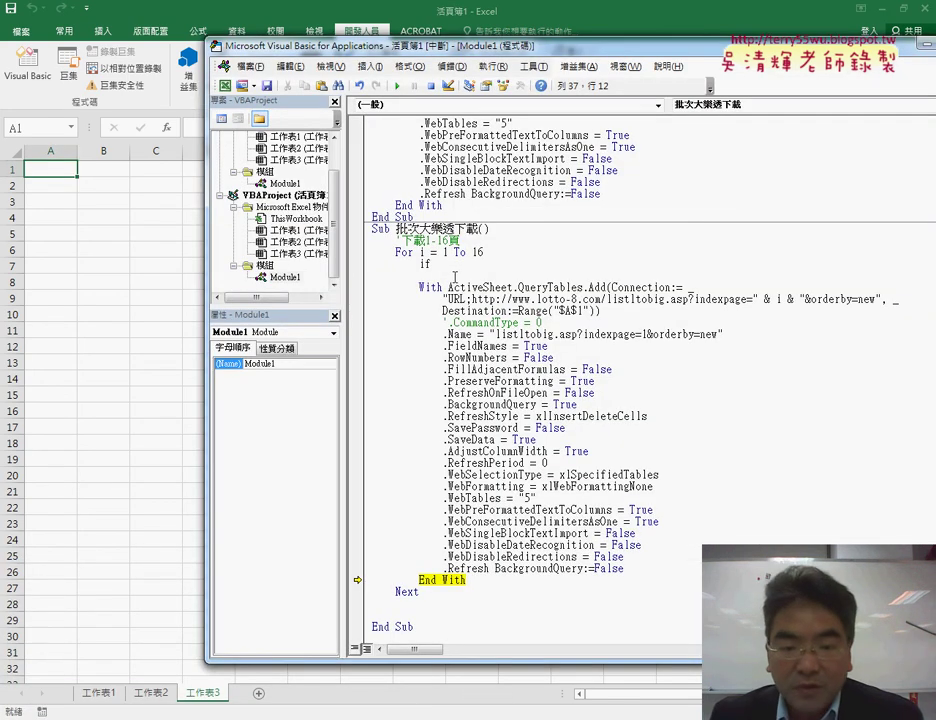
- Write If Range("A1") = "" Then r = 1, with an Else line beginning r=
text(ra)
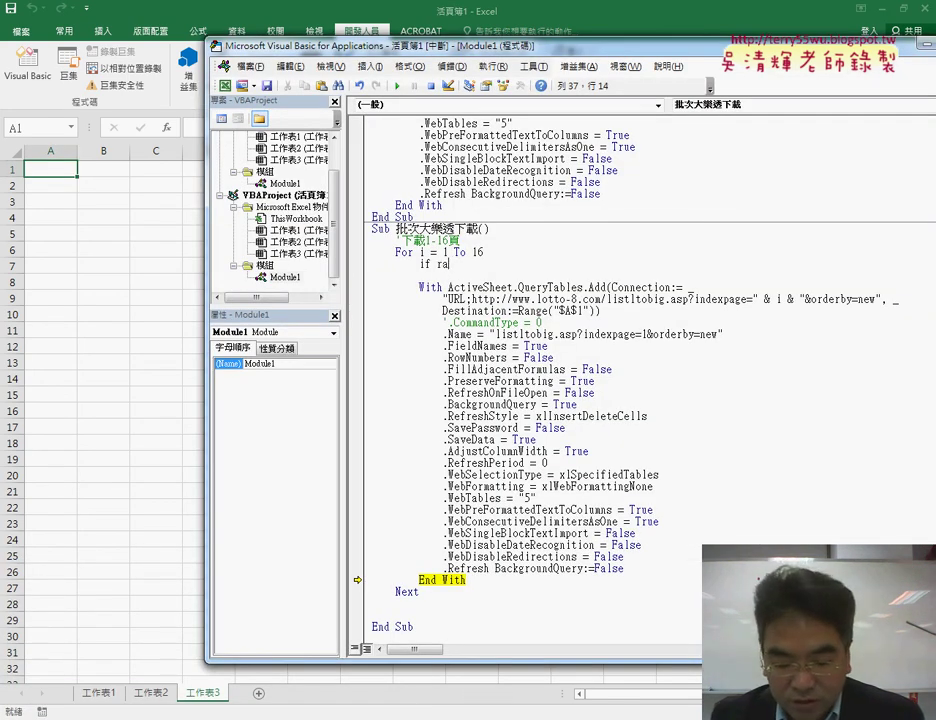
text(nge)
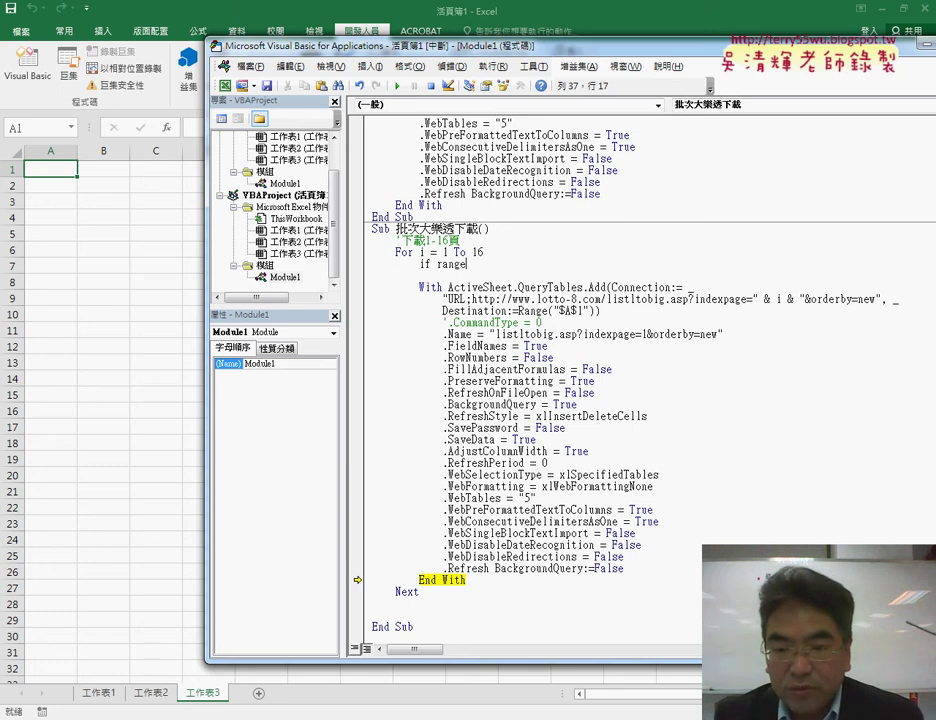
text(("A1)
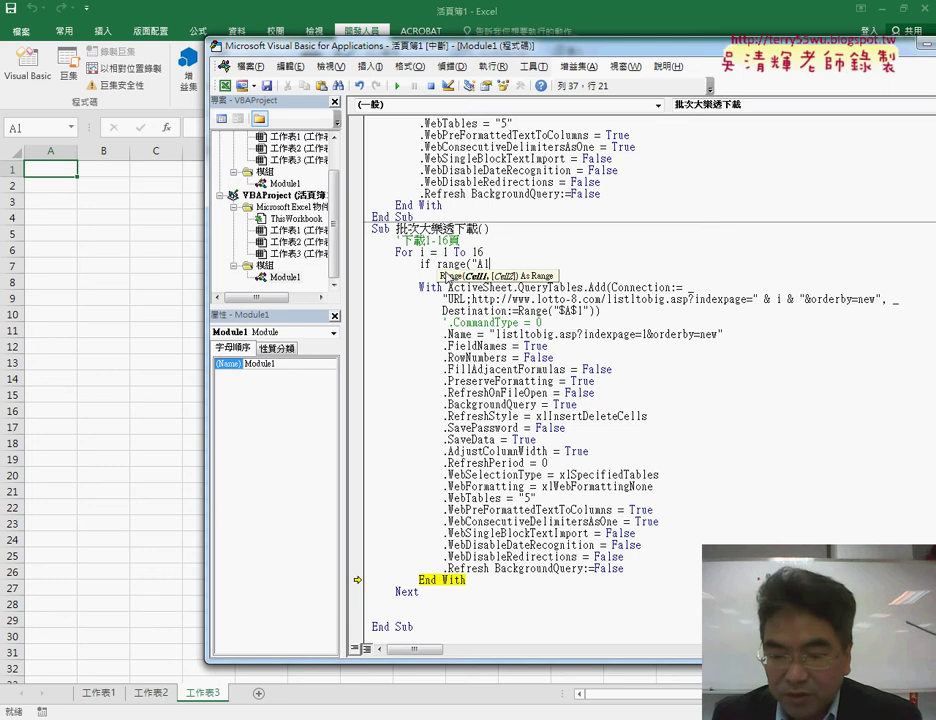
text()=)
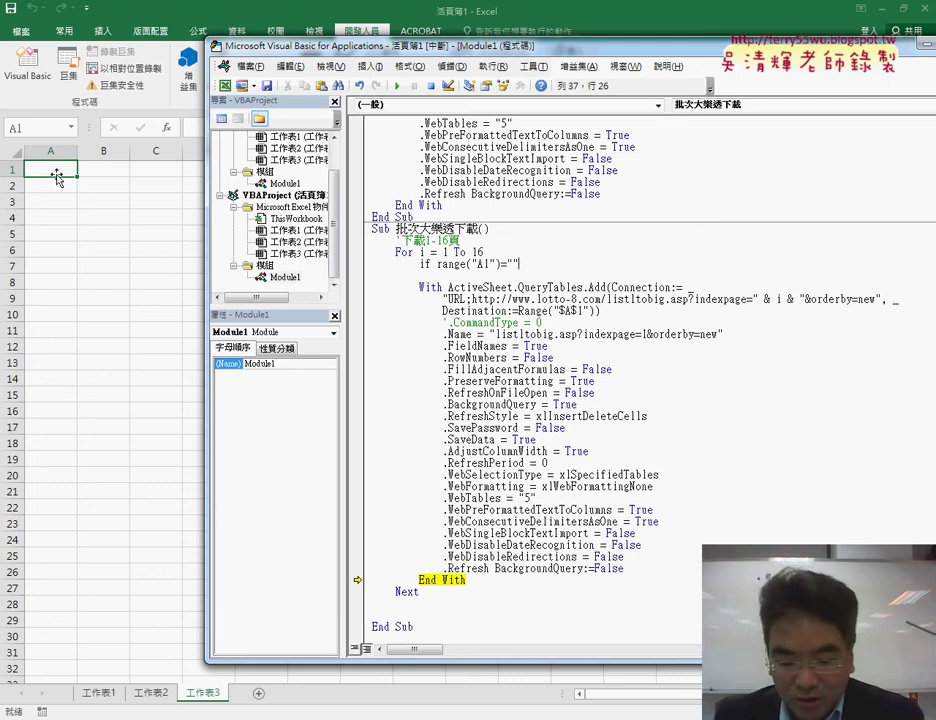
text(h)
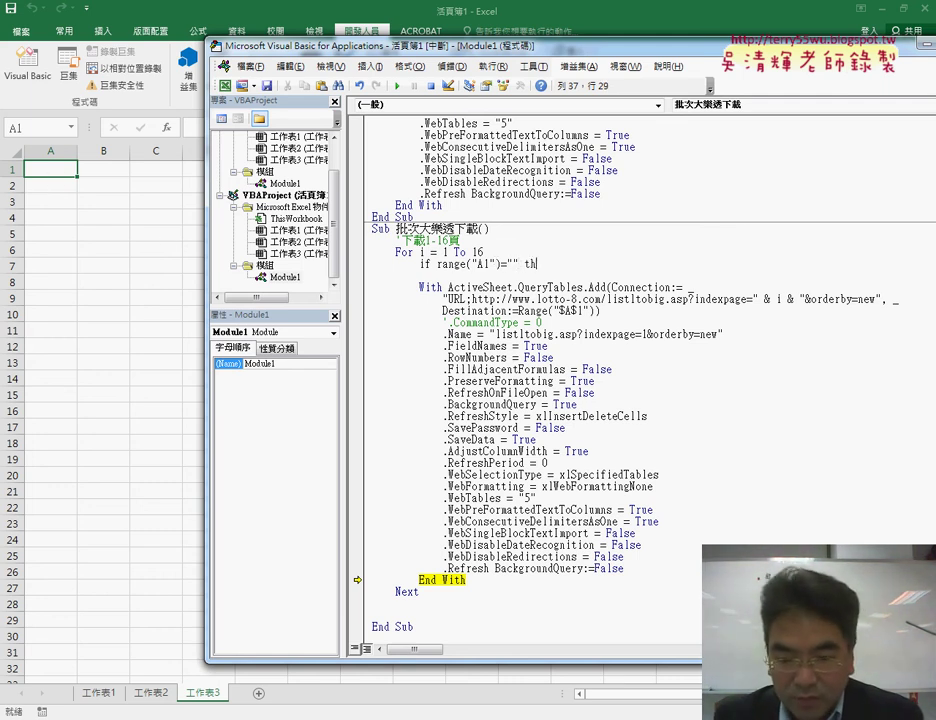
text(e)
key(Return)
key(Return)
text(else)
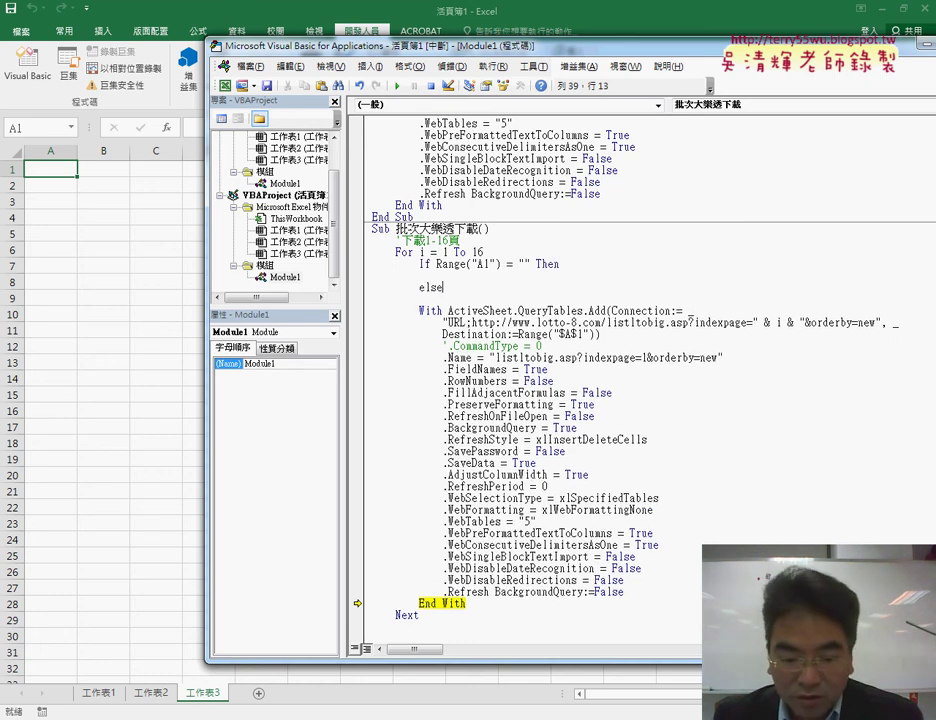
key(Return)
key(Return)
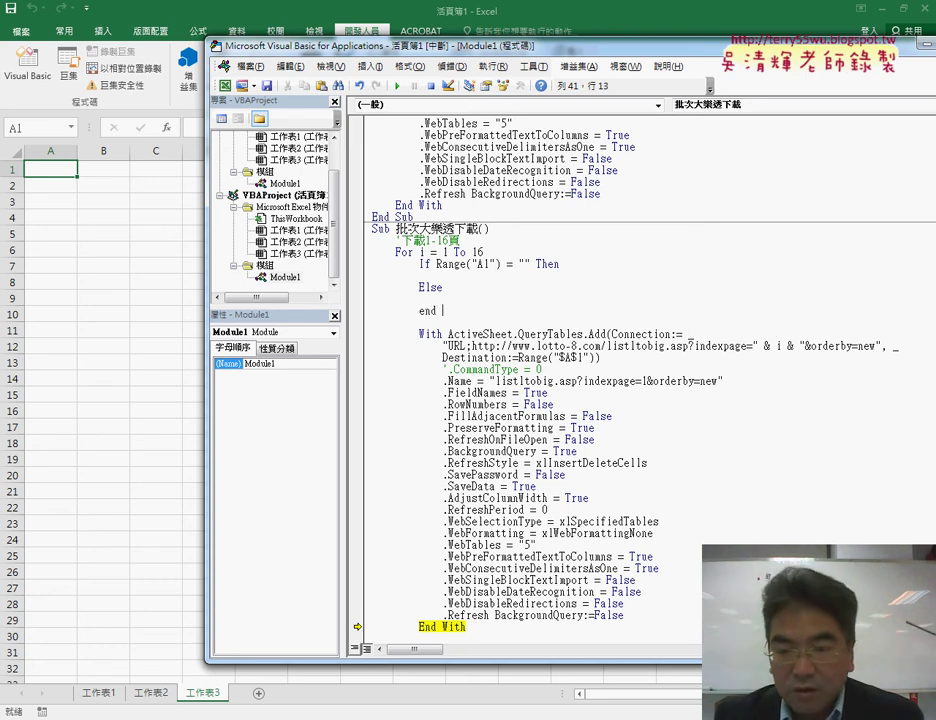
click(442, 275)
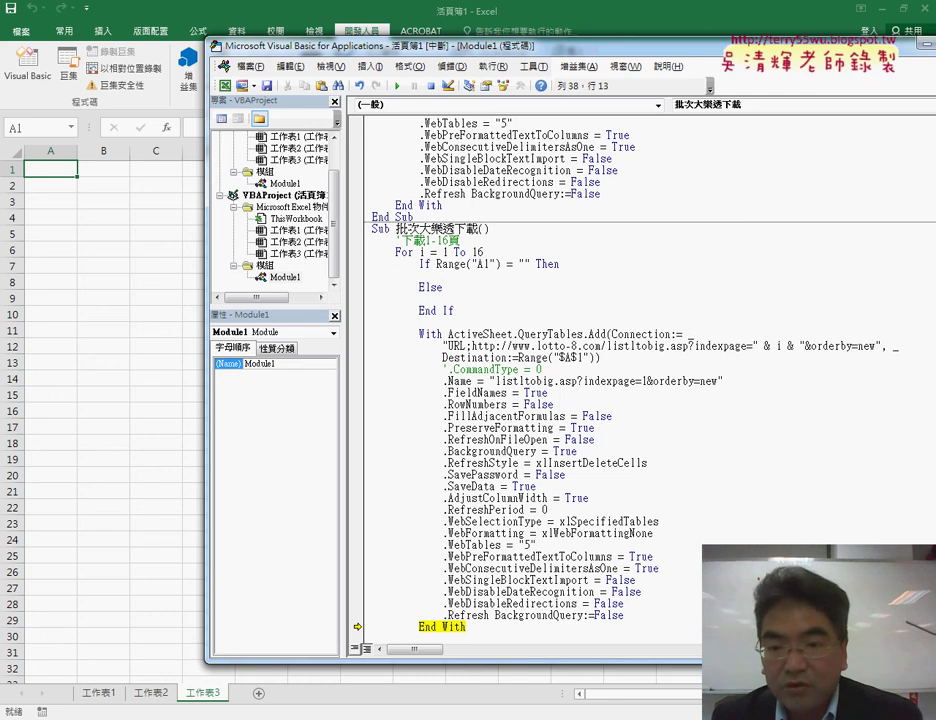
text(r=1)
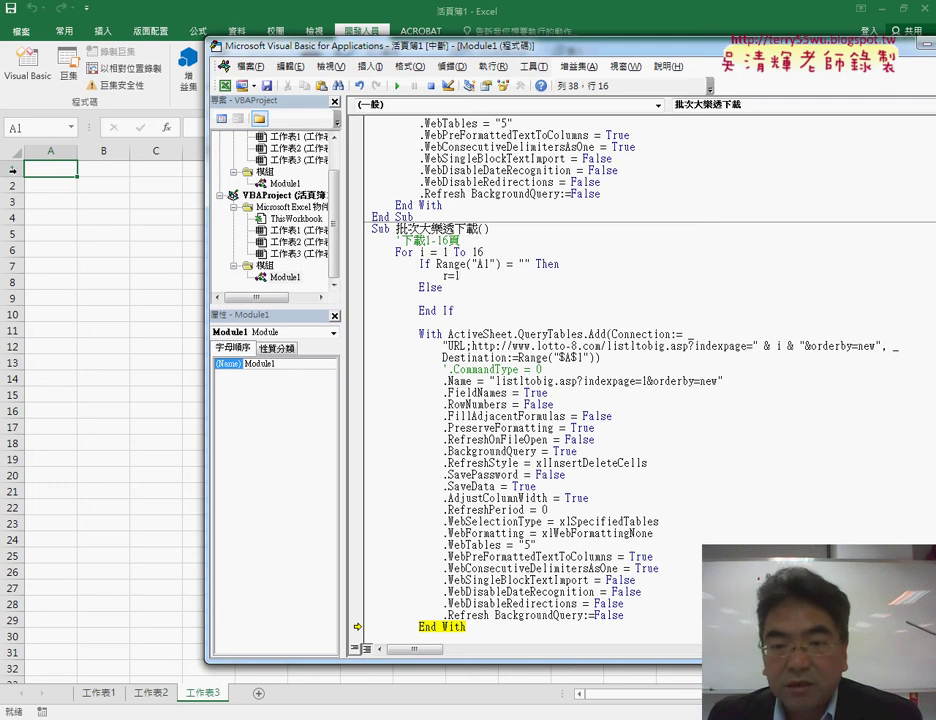
click(482, 298)
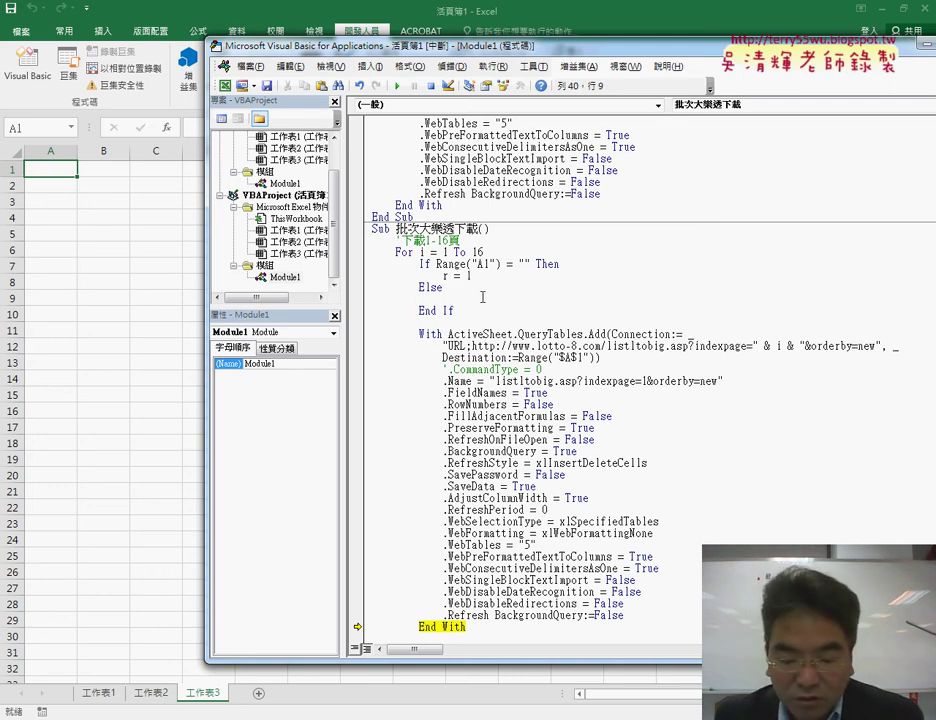
text(r=)
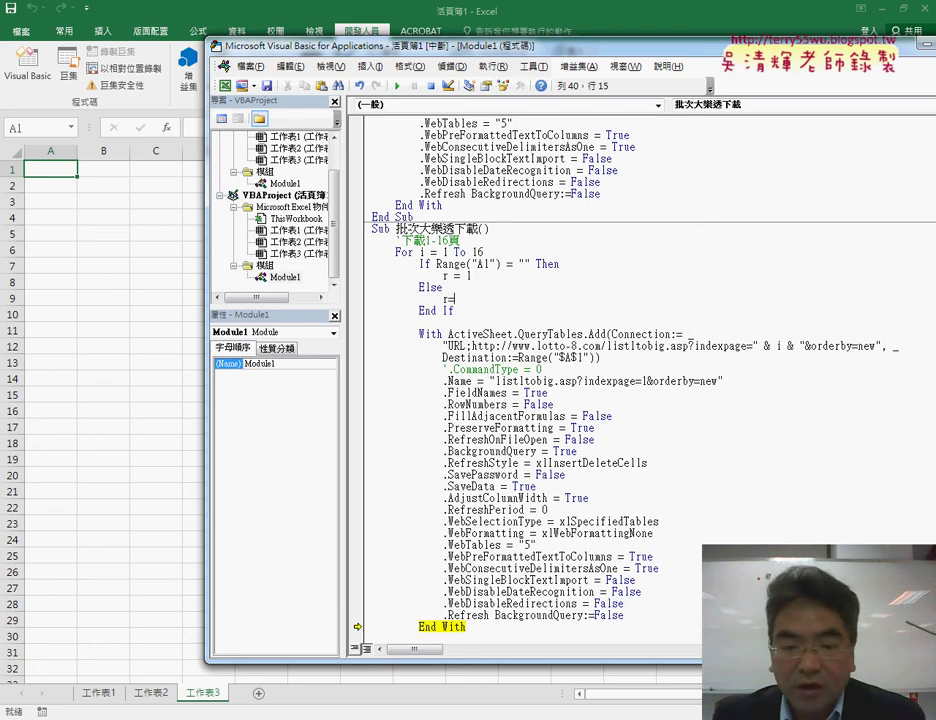
- On 工作表2, test Ctrl+Down and Ctrl+Up from A1 to see how column A's last row is found
click(152, 693)
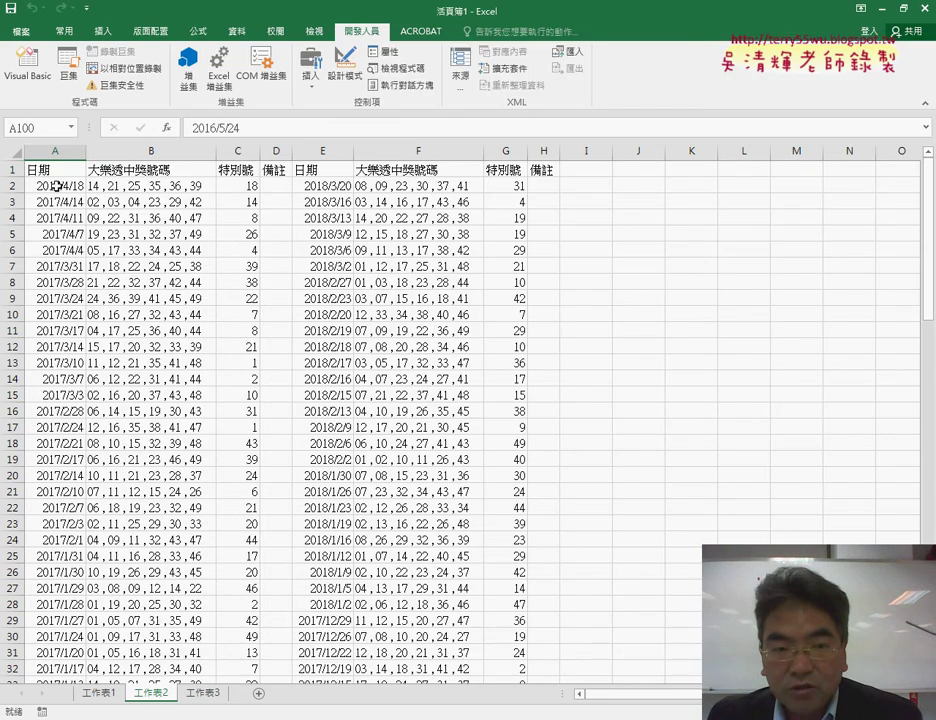
click(71, 171)
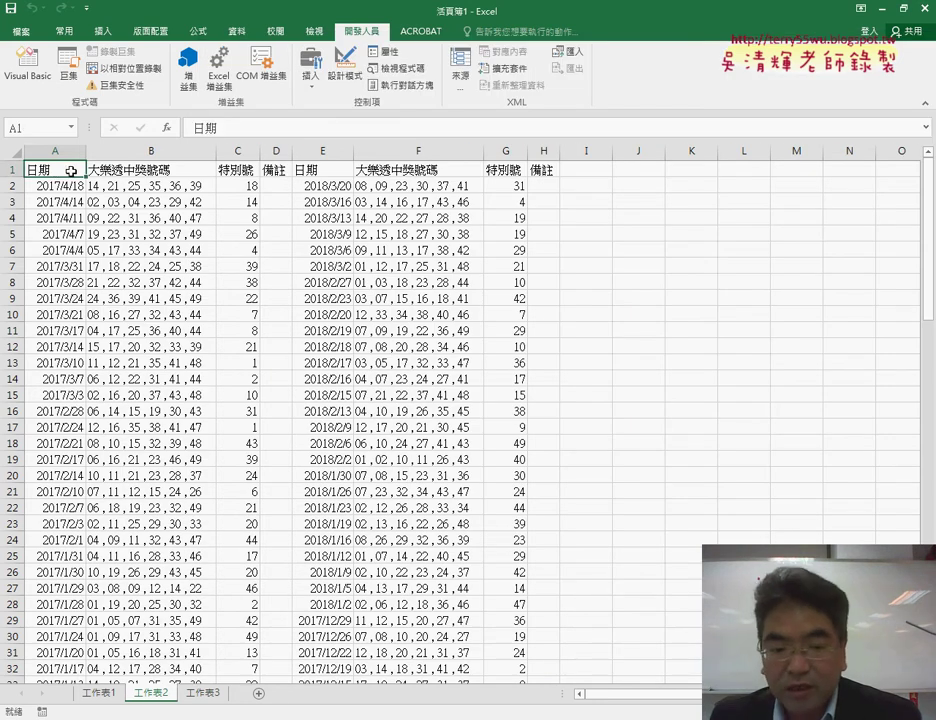
key(ctrl+Down)
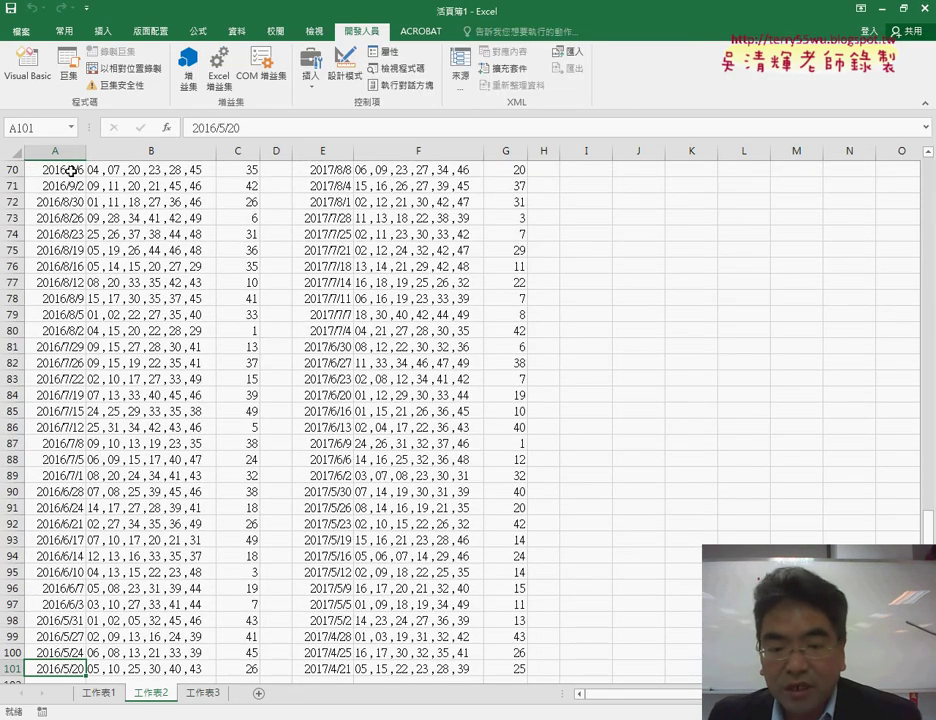
key(ctrl+Up)
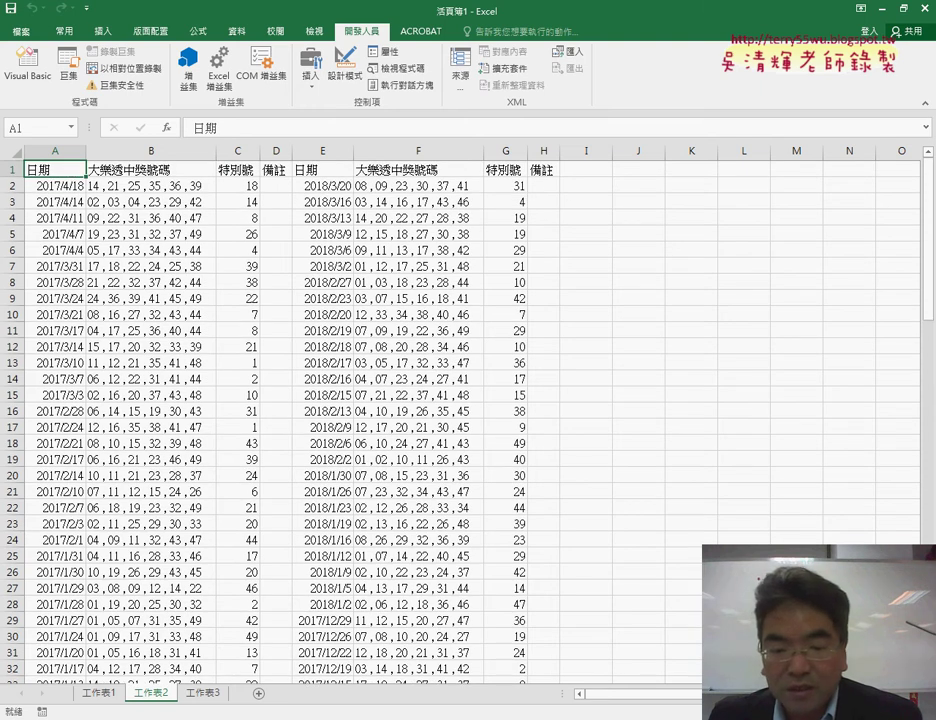
- Complete the Else line as r = Range("A1").End(xlDown).Row + 1
click(251, 625)
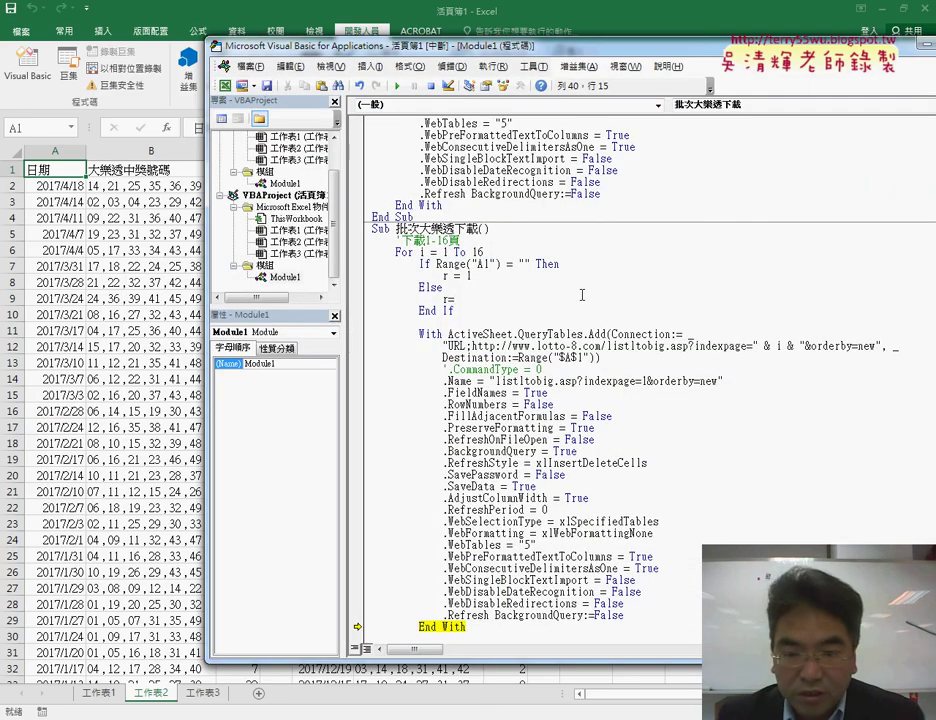
text(range()
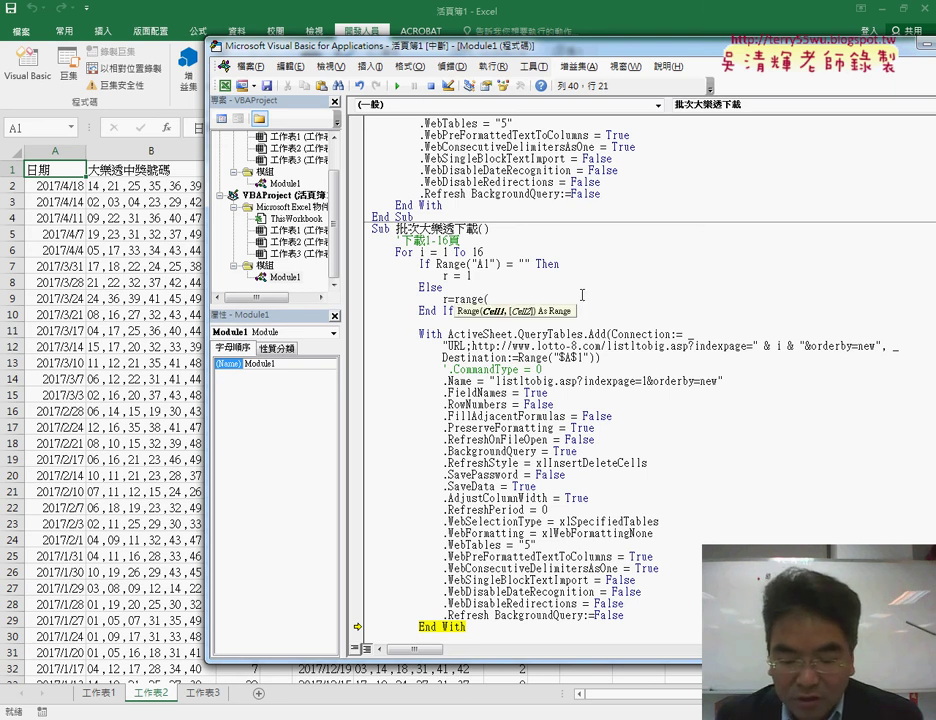
text("A)
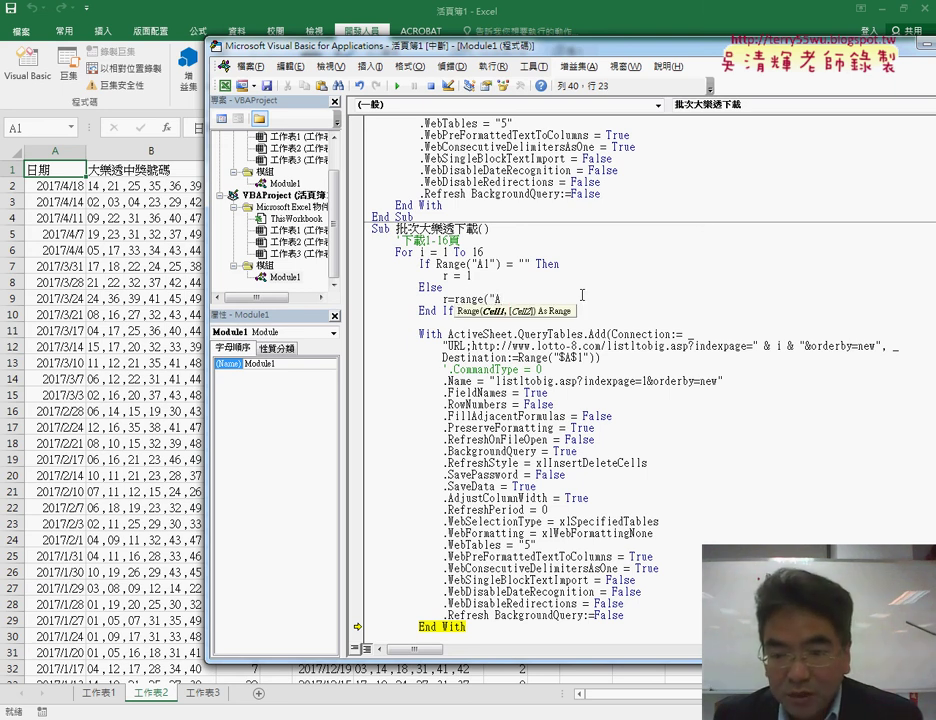
text(1)
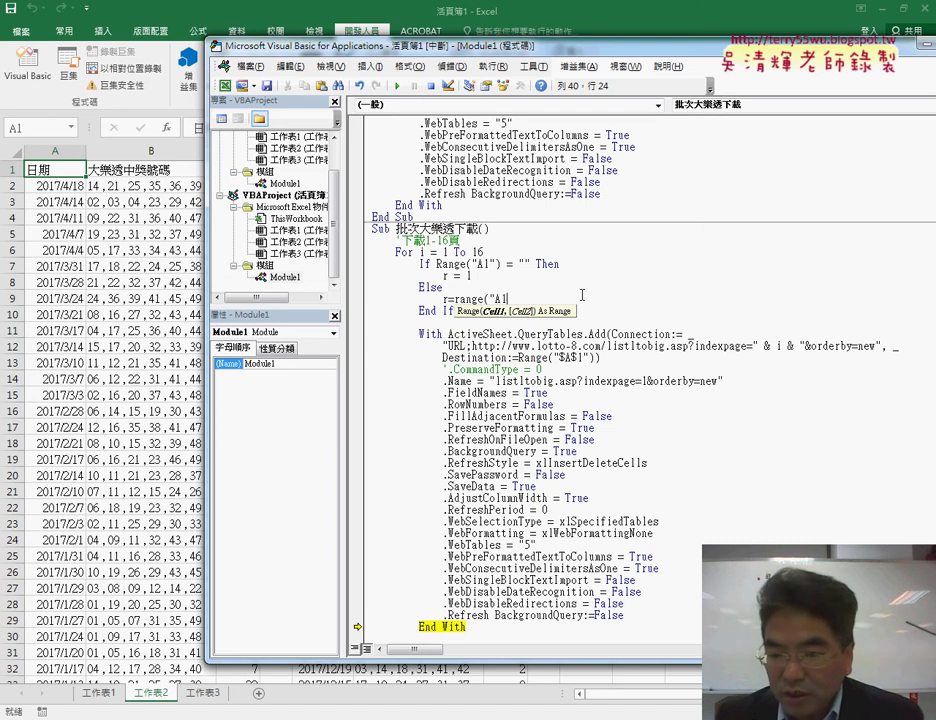
text(").e)
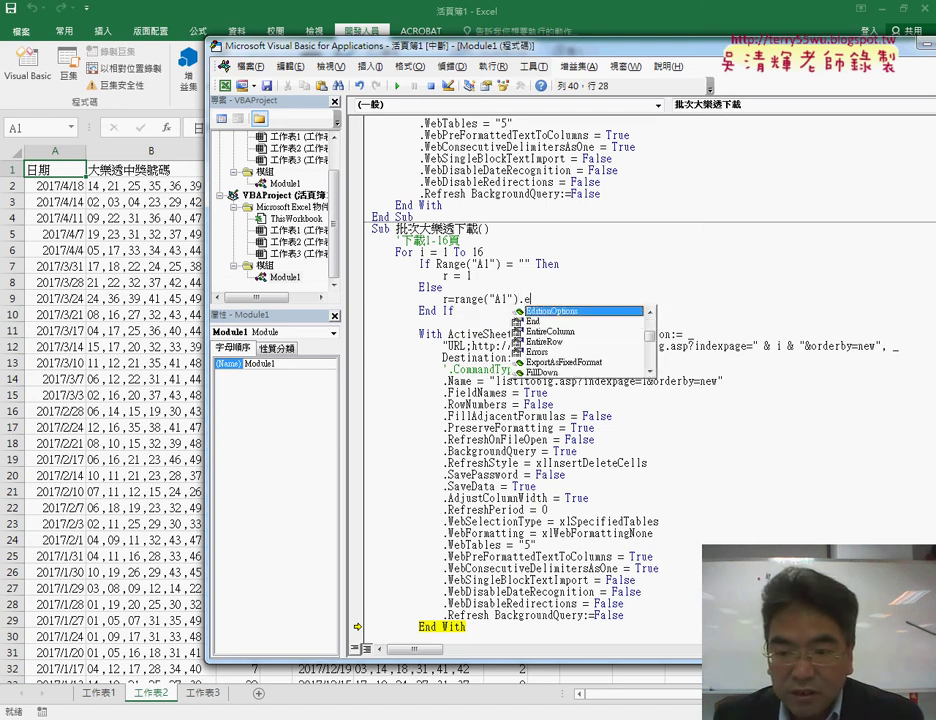
text(nd )
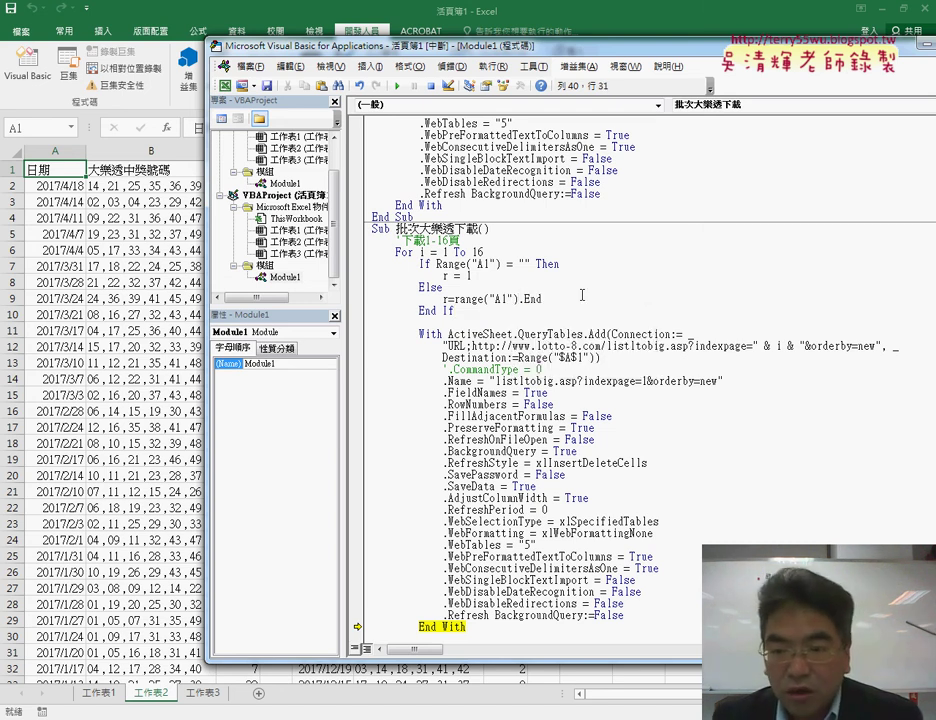
text(()
key(Down)
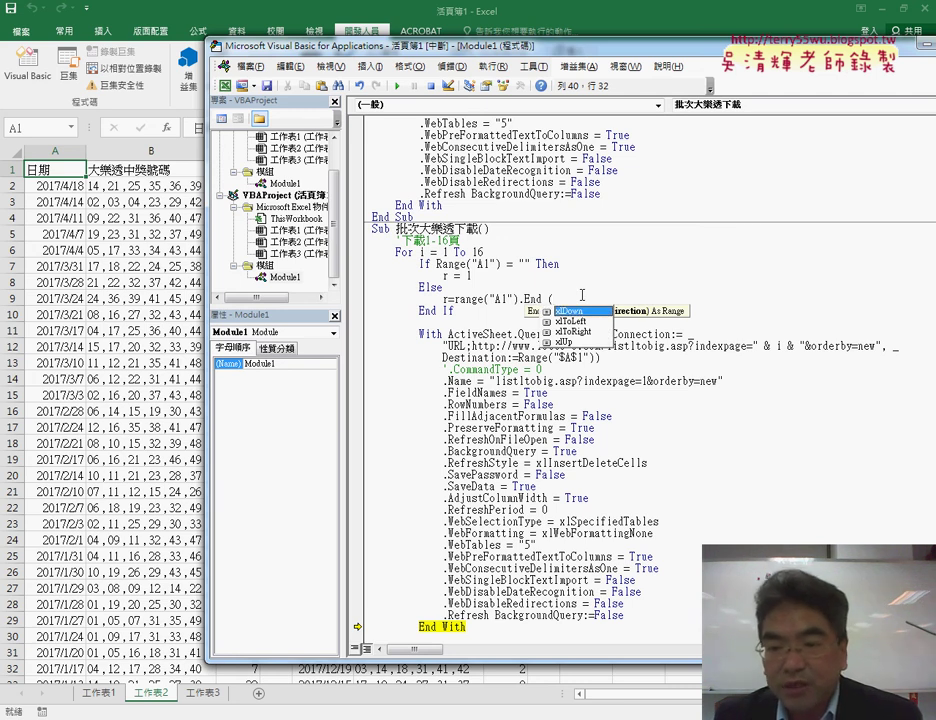
key(space)
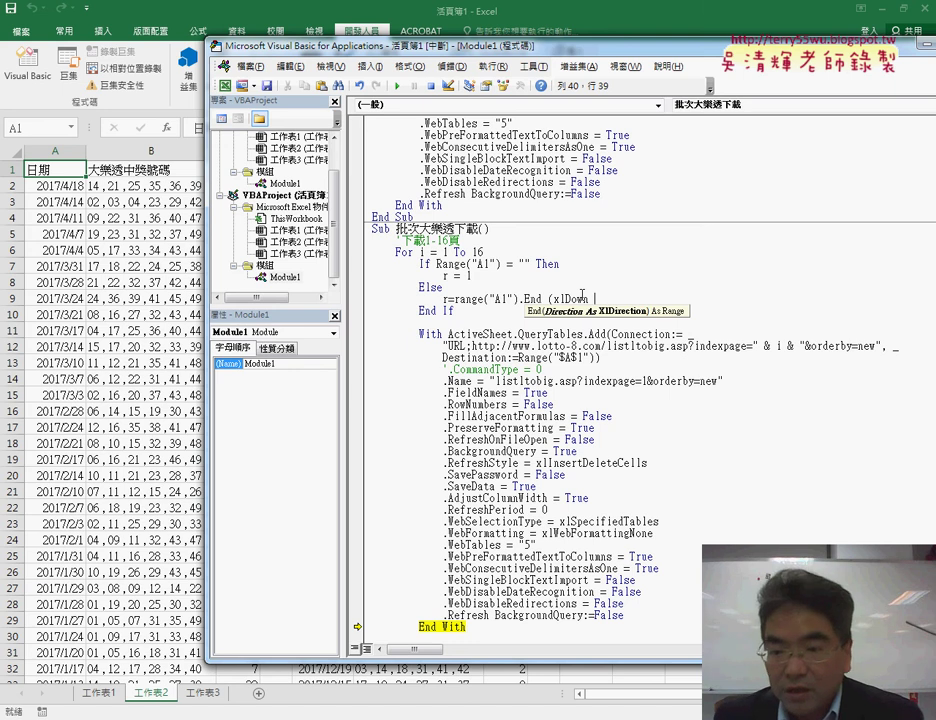
text().)
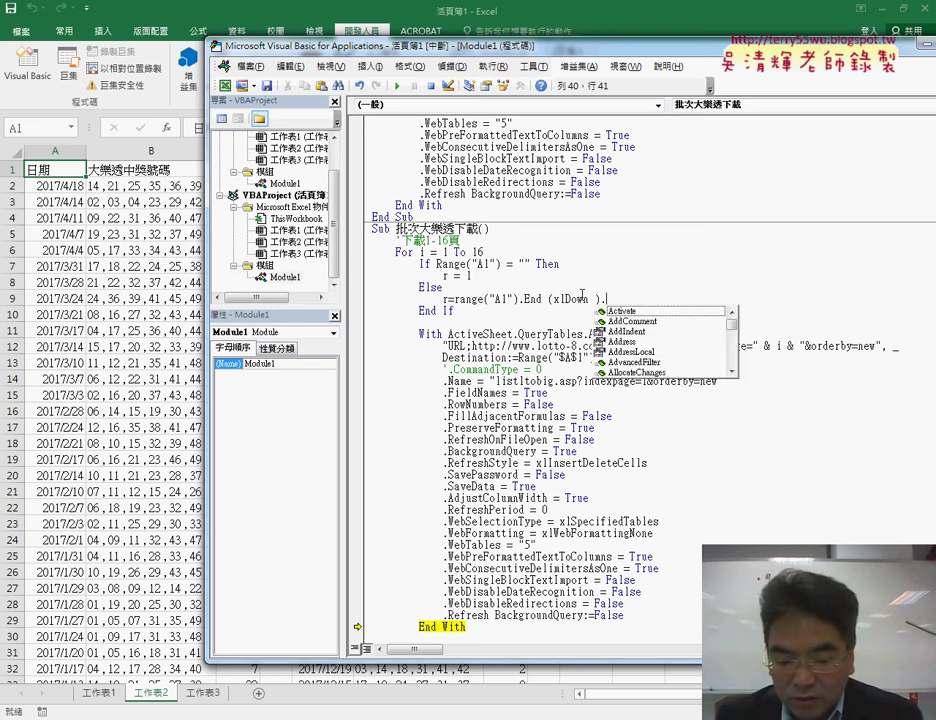
text(row)
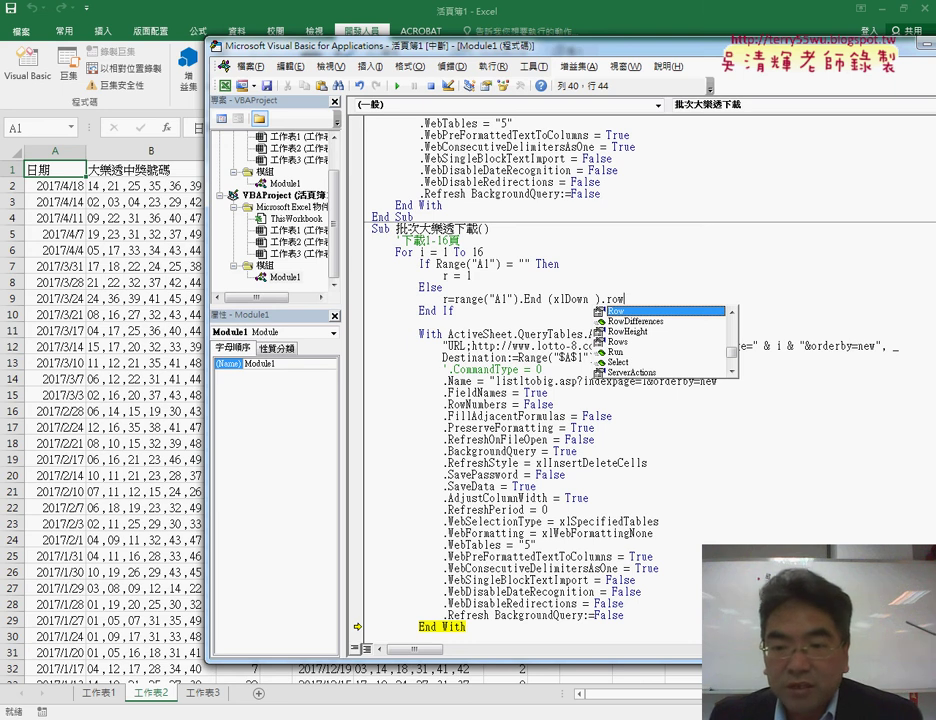
drag(624, 298, 478, 298)
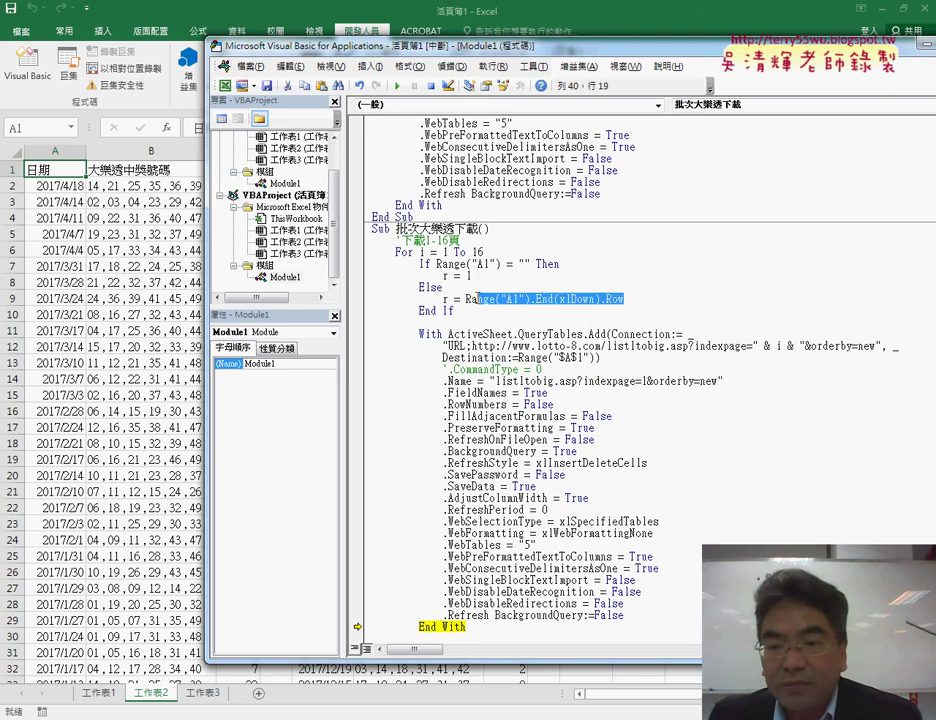
click(651, 298)
text(+ 1)
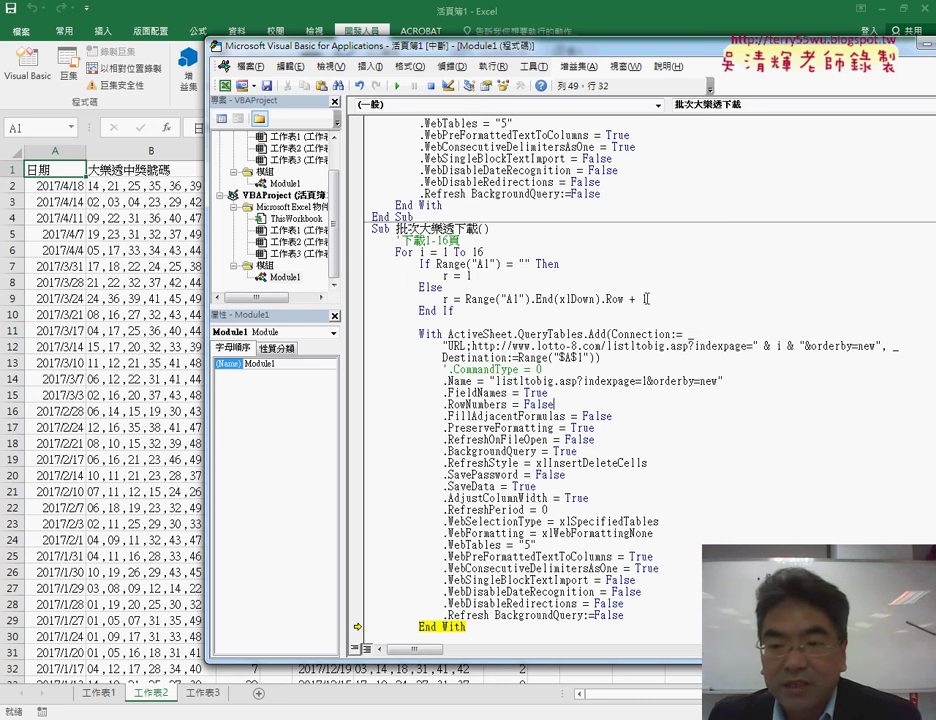
drag(648, 299, 466, 300)
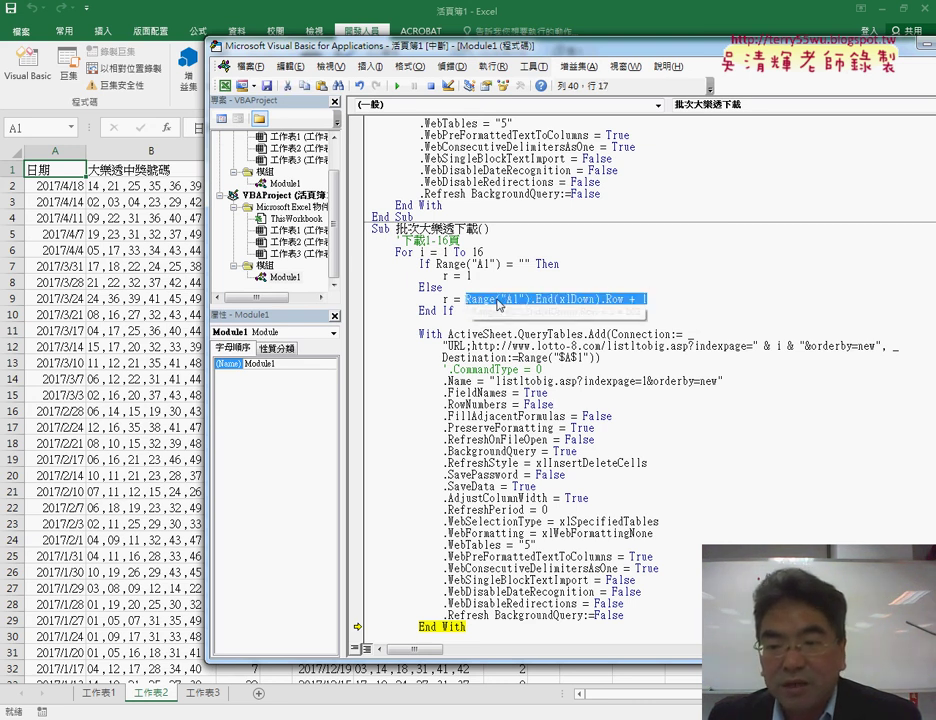
double_click(445, 299)
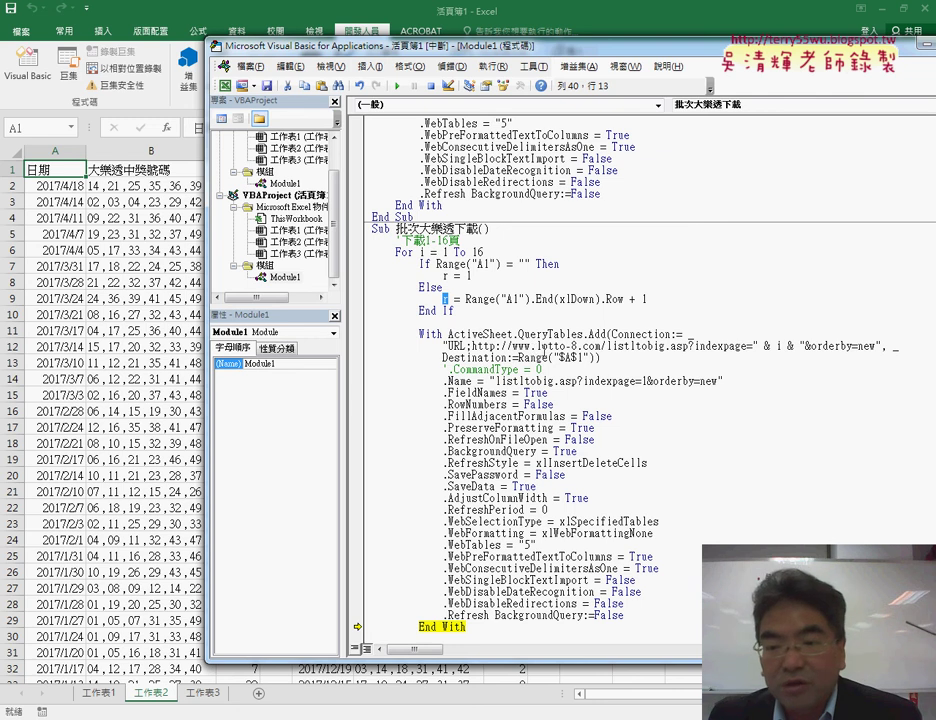
- Replace the fixed row in Destination $A$1 with & r
click(578, 357)
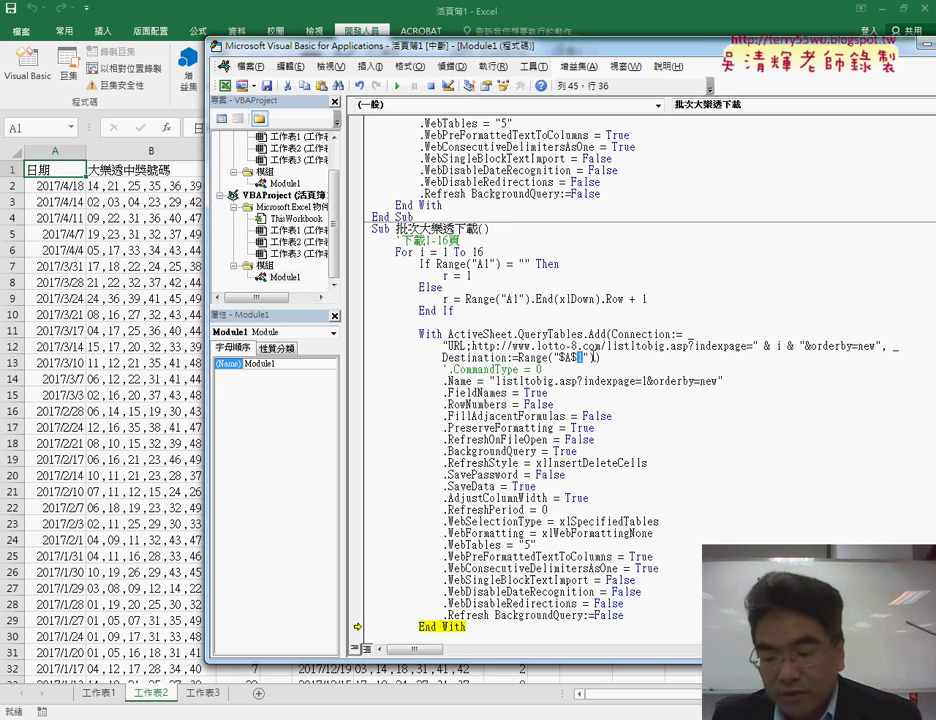
key(Delete)
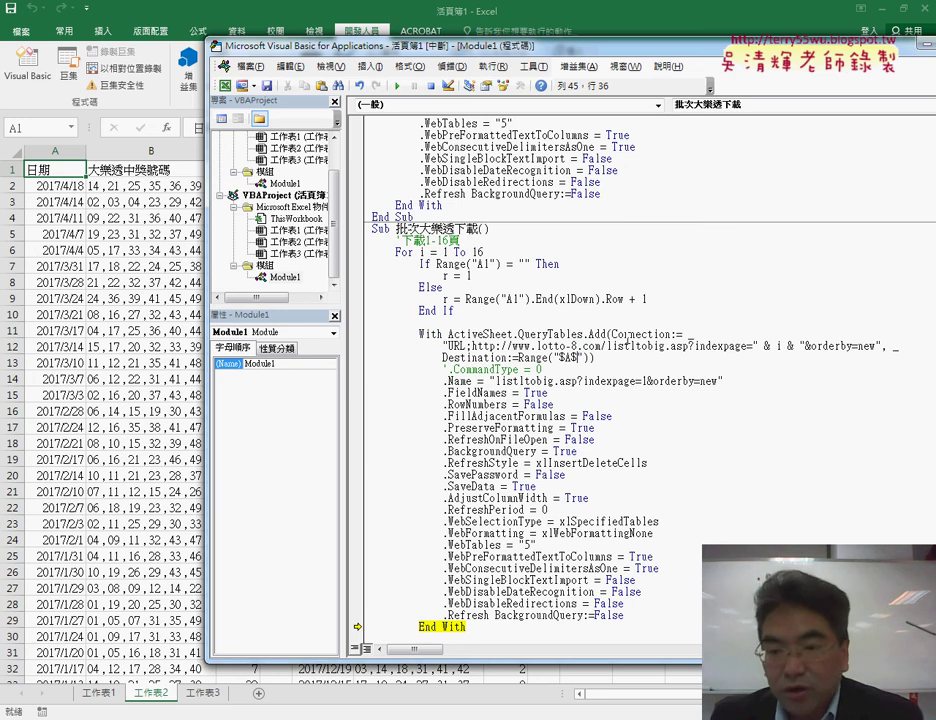
drag(580, 358, 554, 358)
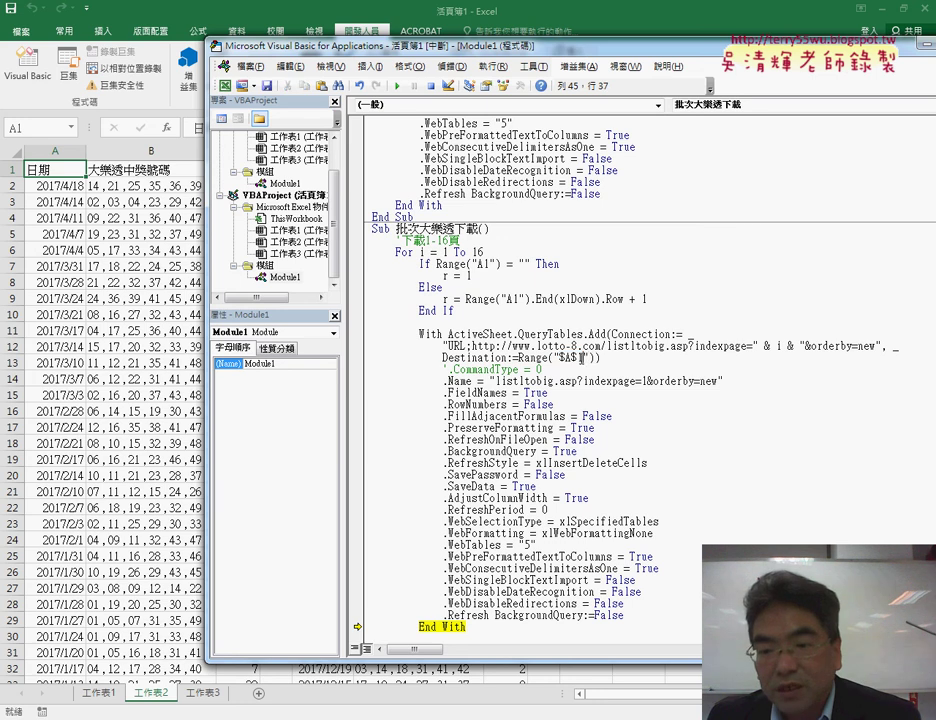
click(578, 358)
key(Delete)
key(Right)
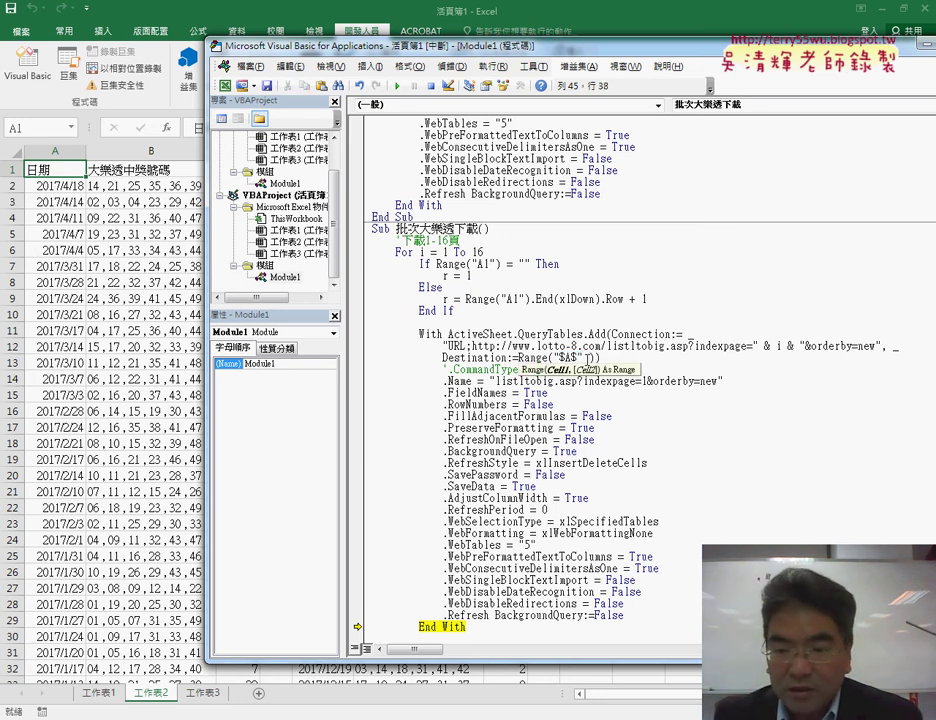
text(& r)
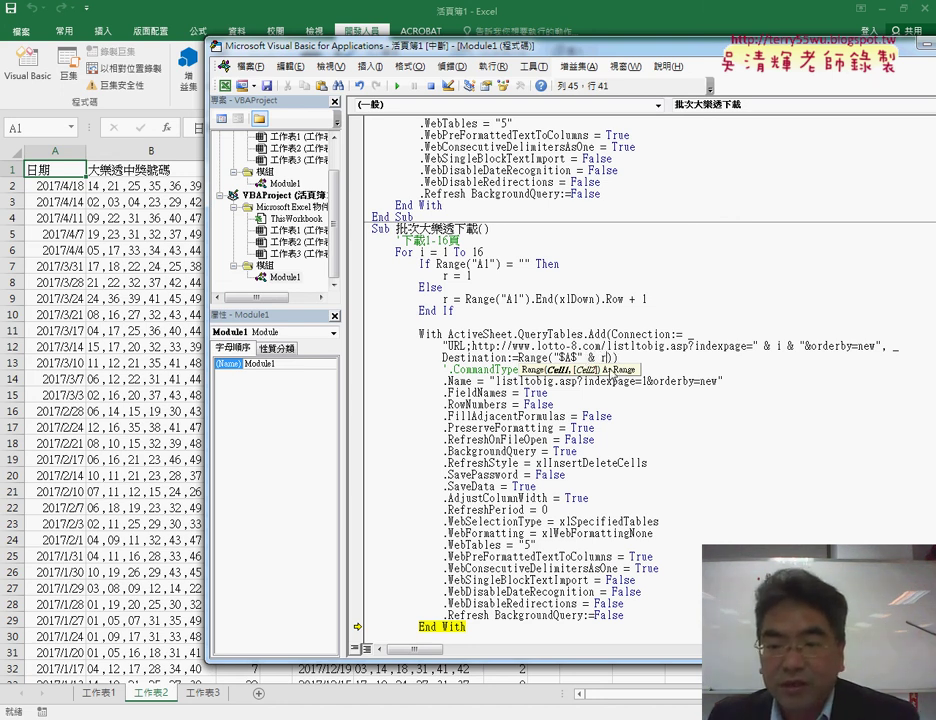
- Reset break mode and remove the extra & "" so Destination reads Range("$A$" & r)
key(shift+Left)
key(shift+Left)
key(shift+Left)
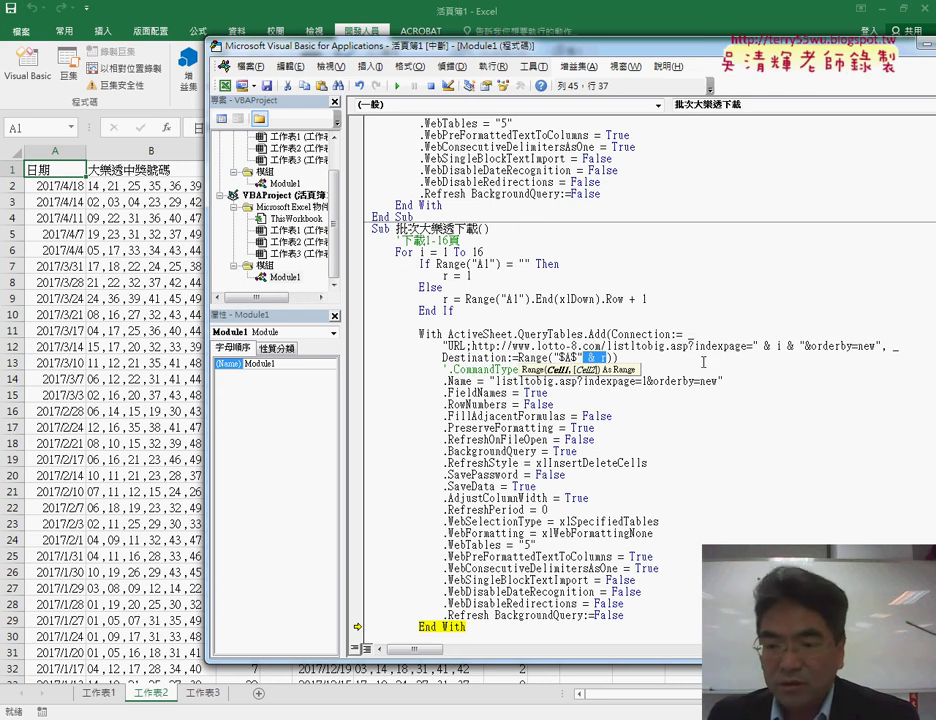
click(612, 357)
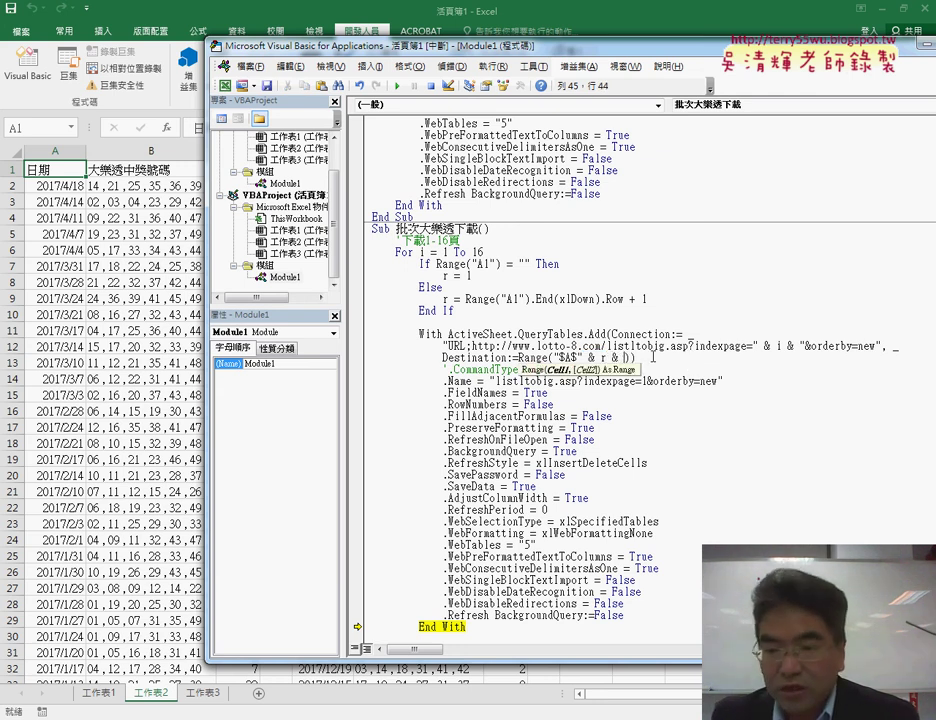
text(& ")
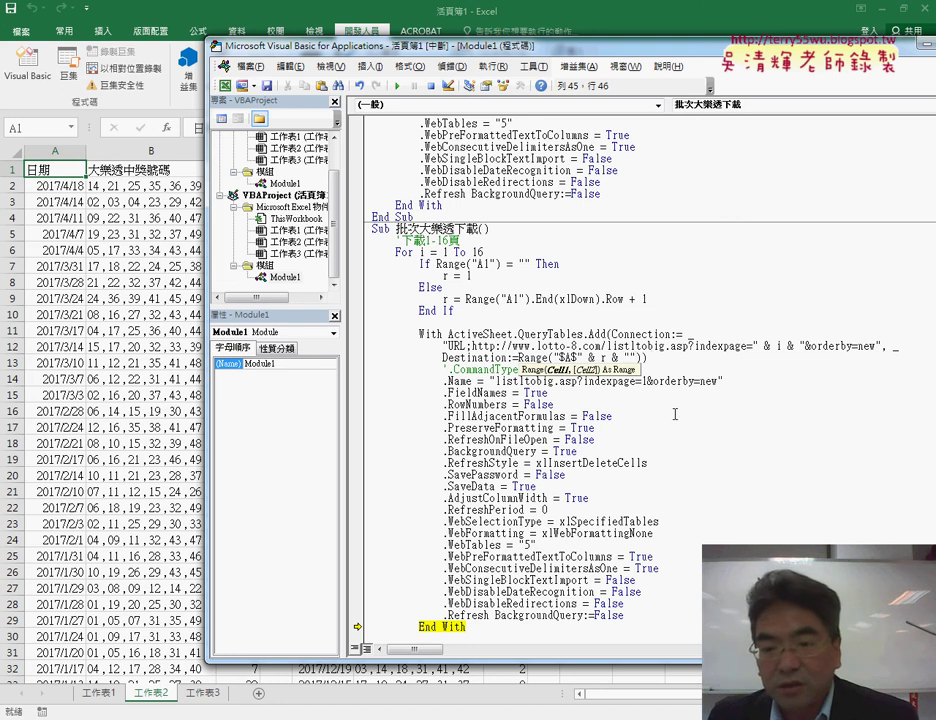
text(")
key(Return)
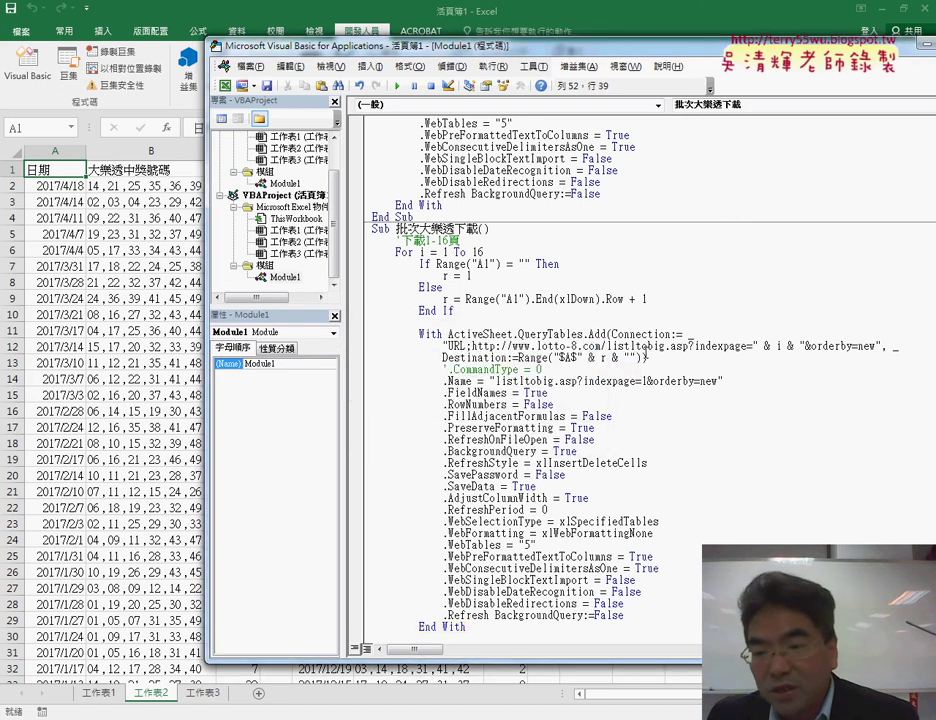
key(shift+Left)
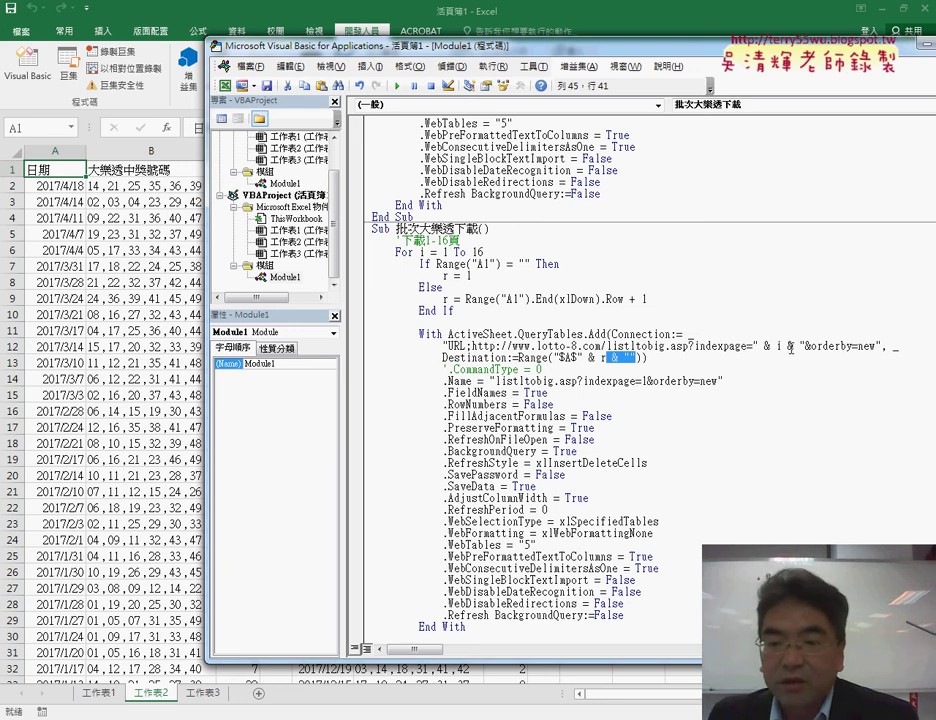
key(Delete)
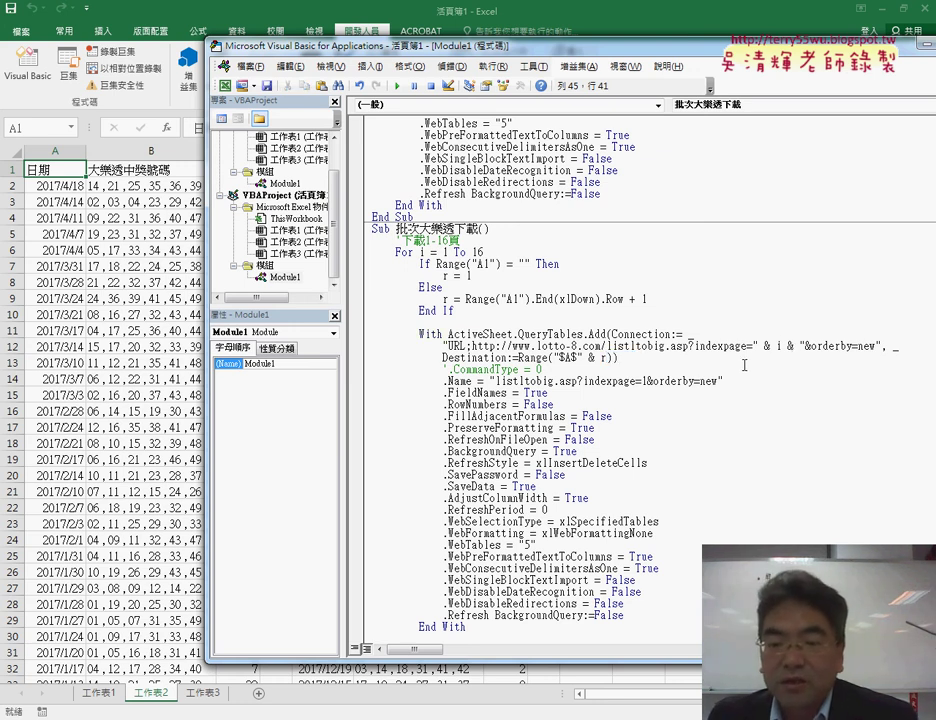
- Add the step comments '1. under the For line and '2.下載位置 above the If block
click(562, 248)
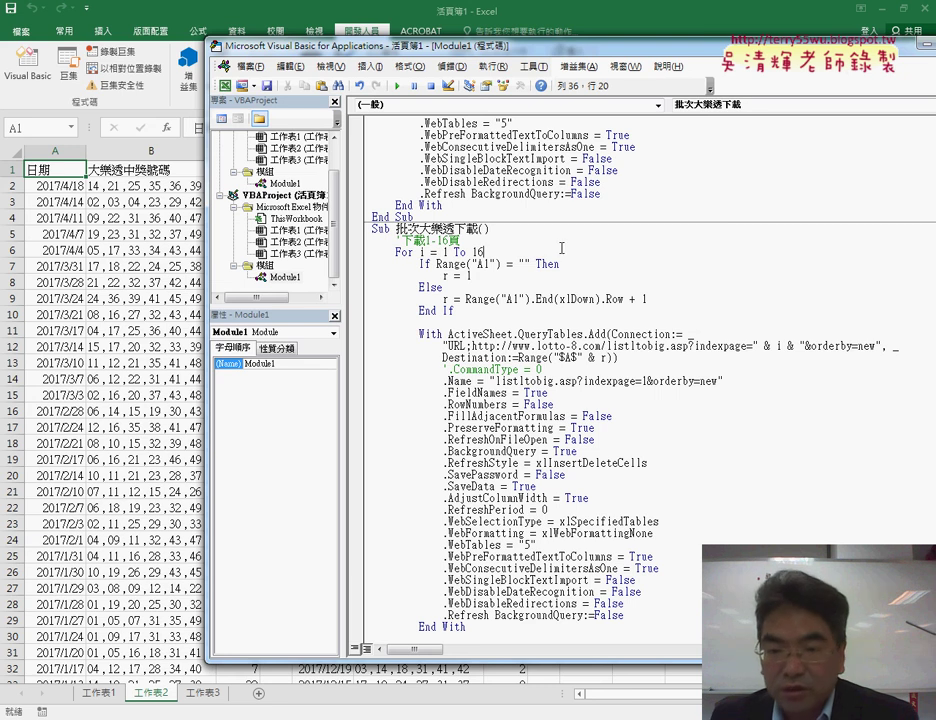
key(Return)
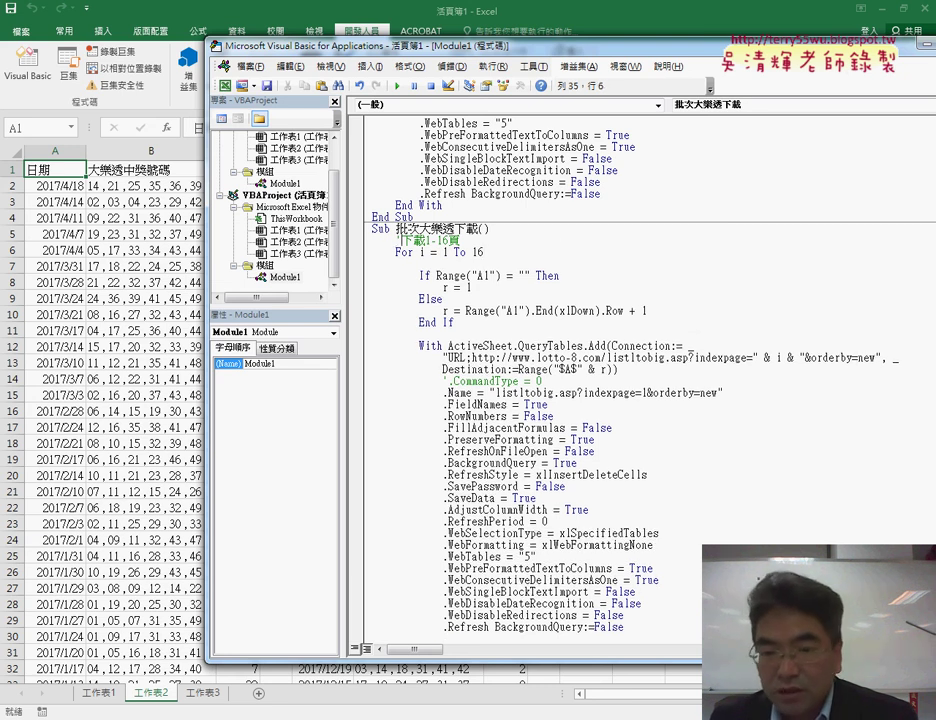
text(1.)
click(396, 263)
key(Tab)
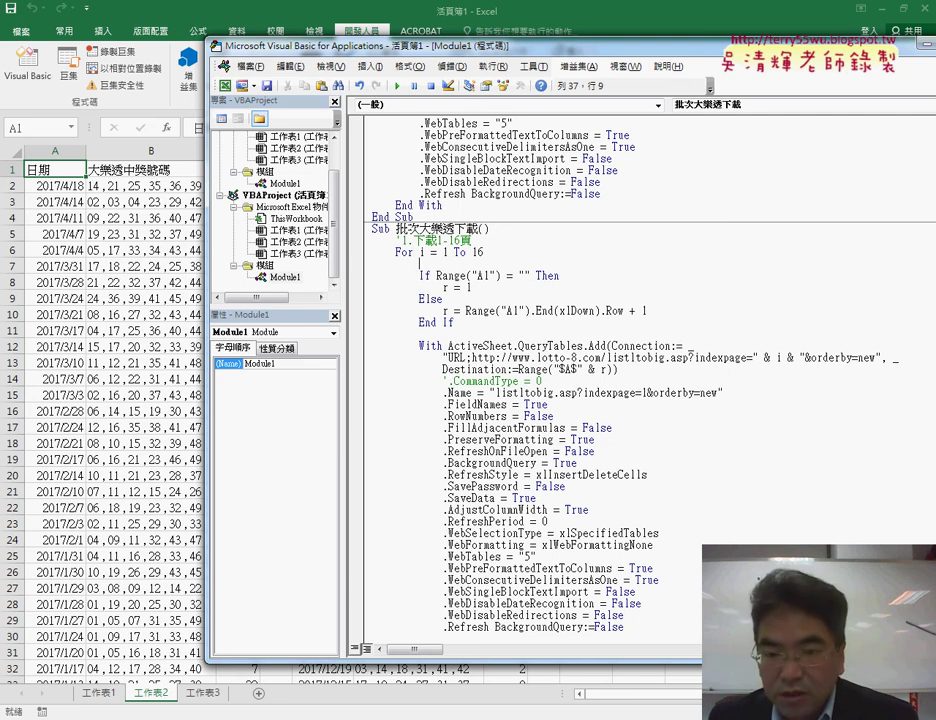
text('2.)
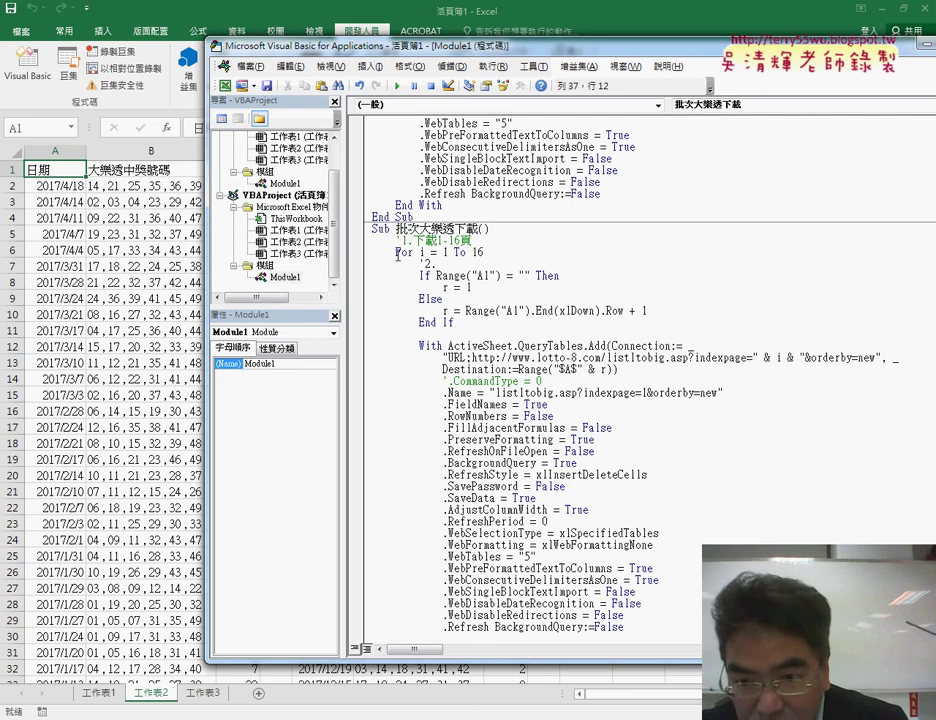
key(BackSpace)
key(BackSpace)
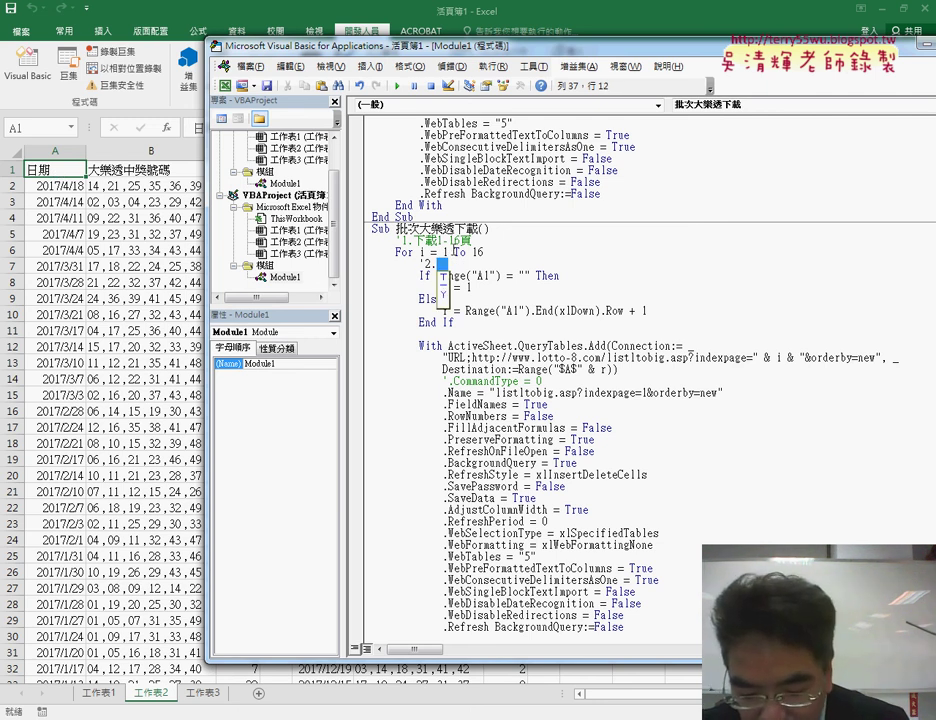
text(下載)
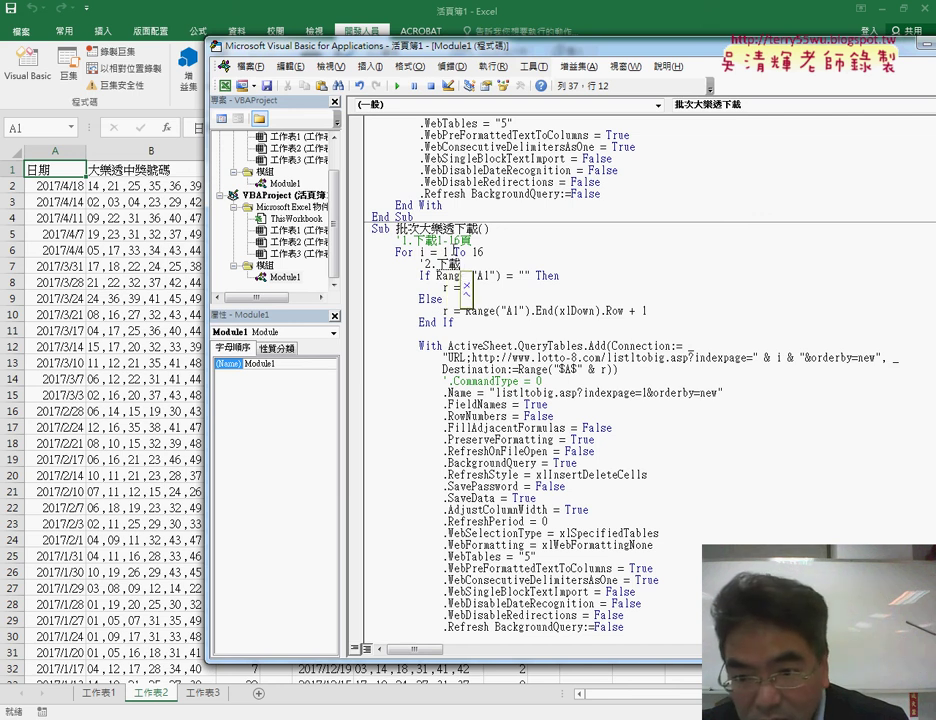
text(位置)
- Delete the empty line after Next
click(453, 275)
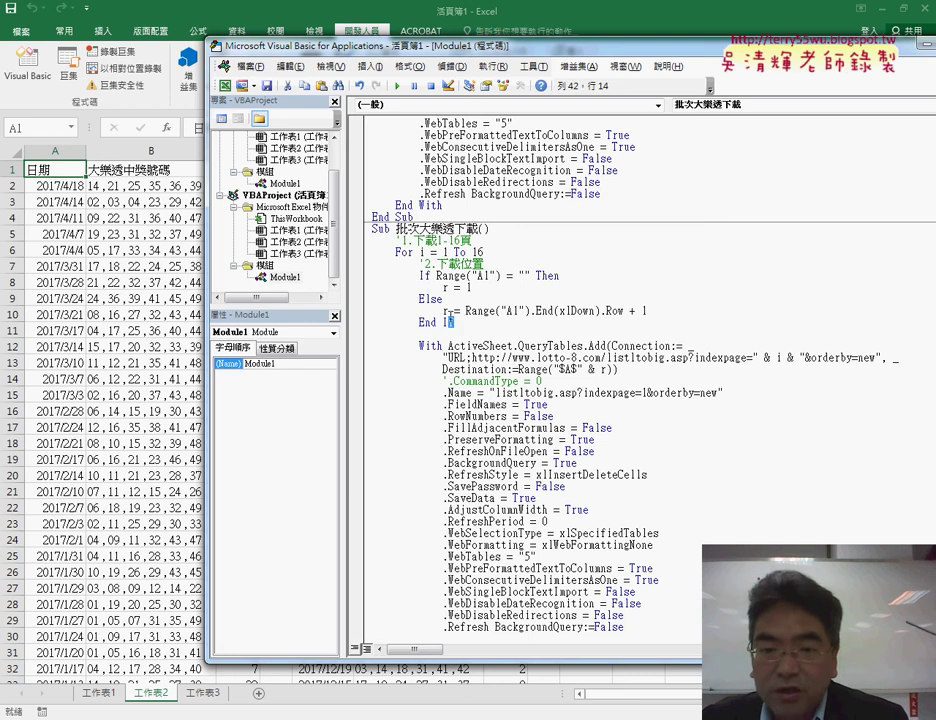
drag(450, 324, 355, 283)
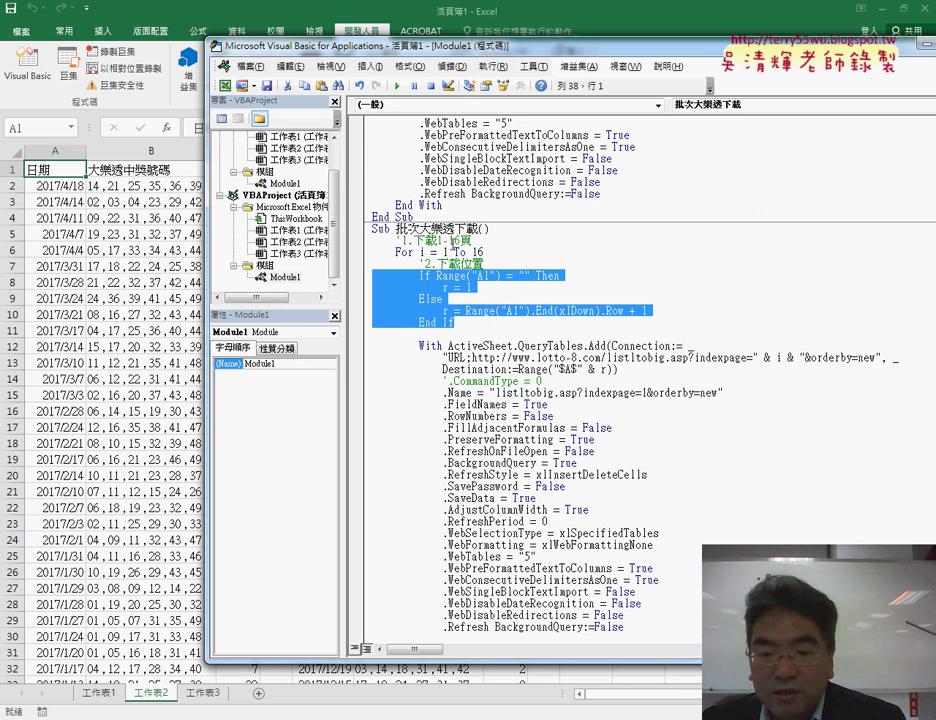
scroll(481, 281, down, 2)
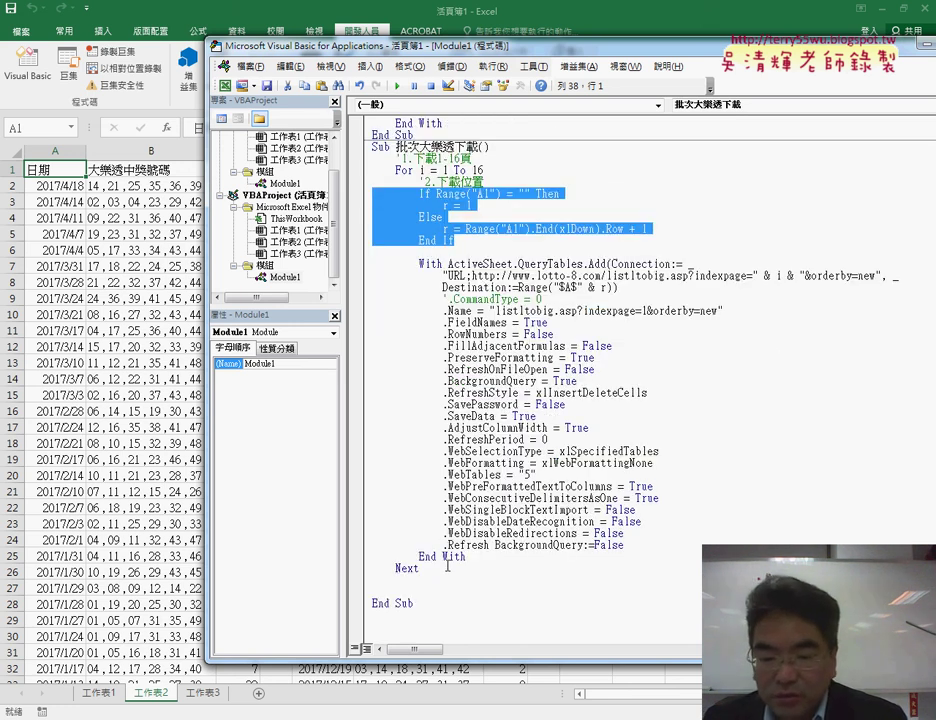
click(446, 556)
scroll(446, 556, up, 1)
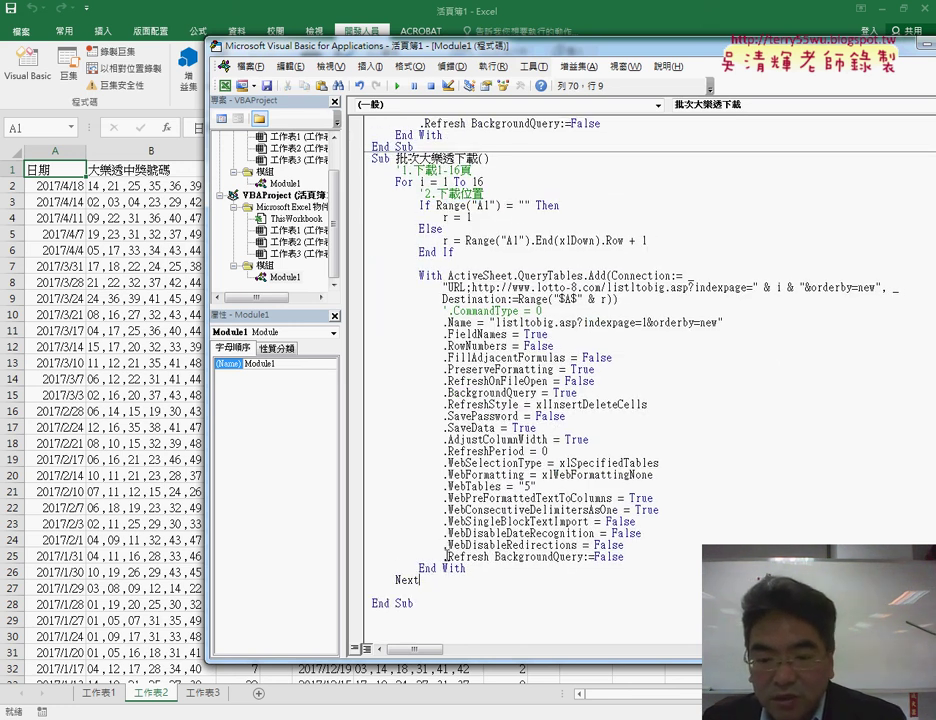
drag(427, 584, 430, 589)
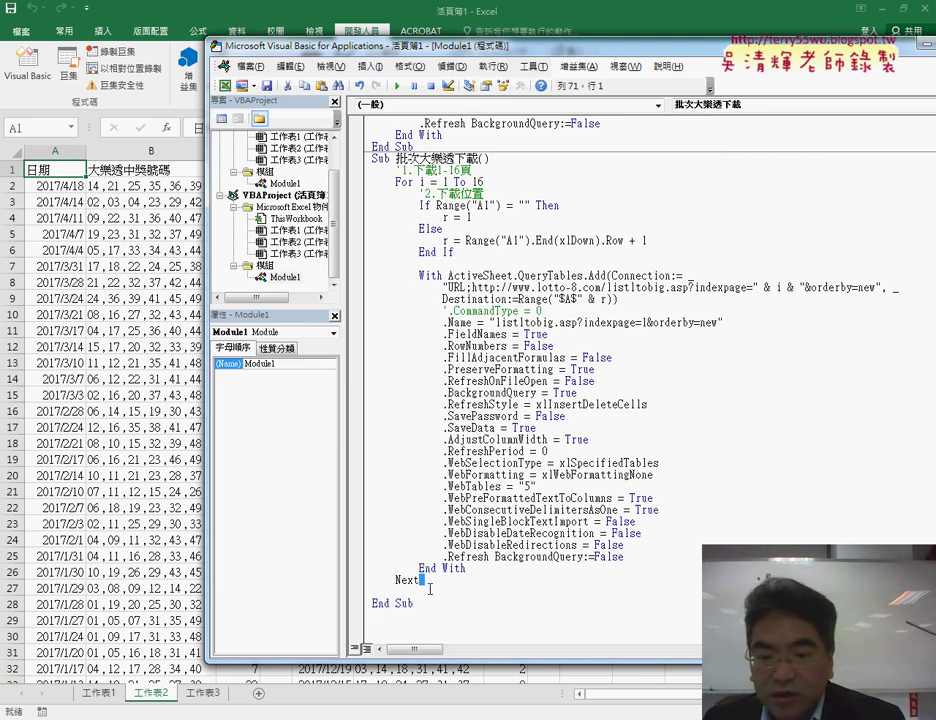
key(Delete)
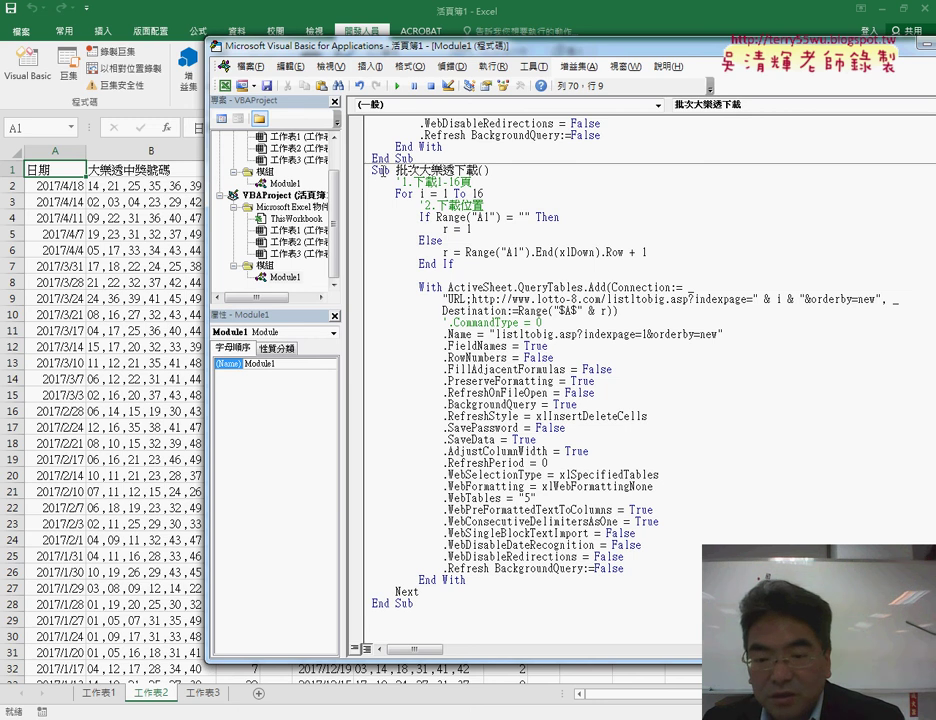
click(397, 597)
- Review the loop structure from For to Next, including the If block and With query block
click(403, 196)
click(408, 592)
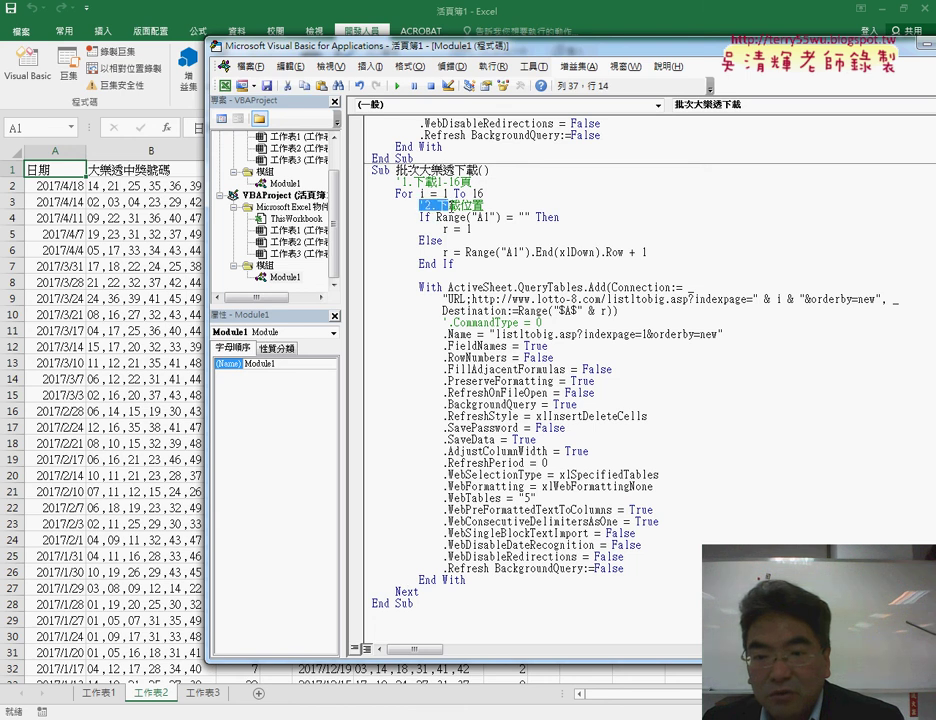
drag(419, 205, 455, 264)
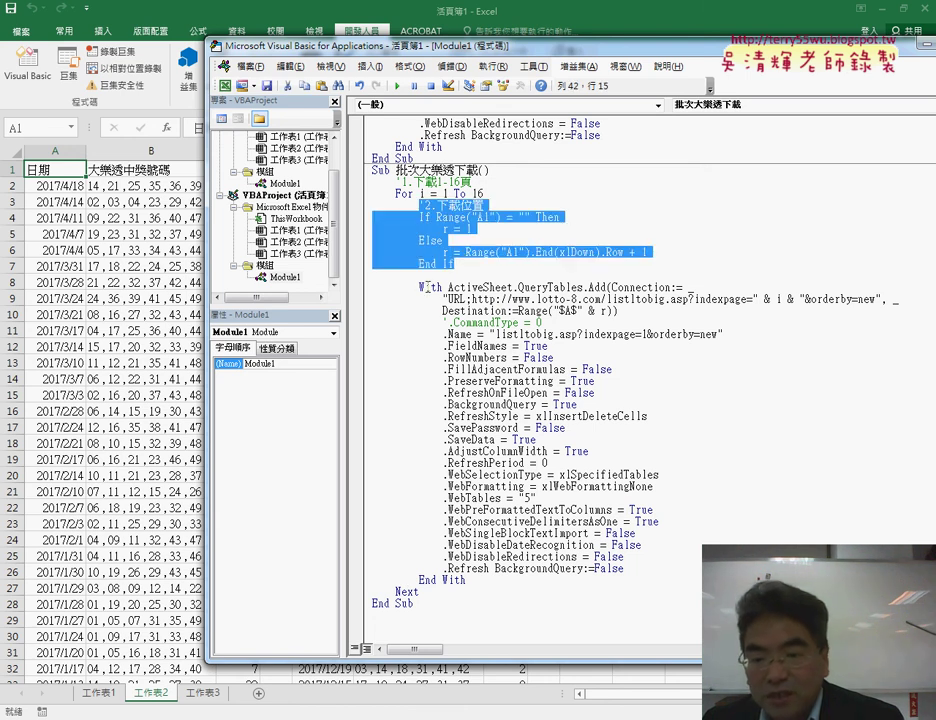
click(425, 287)
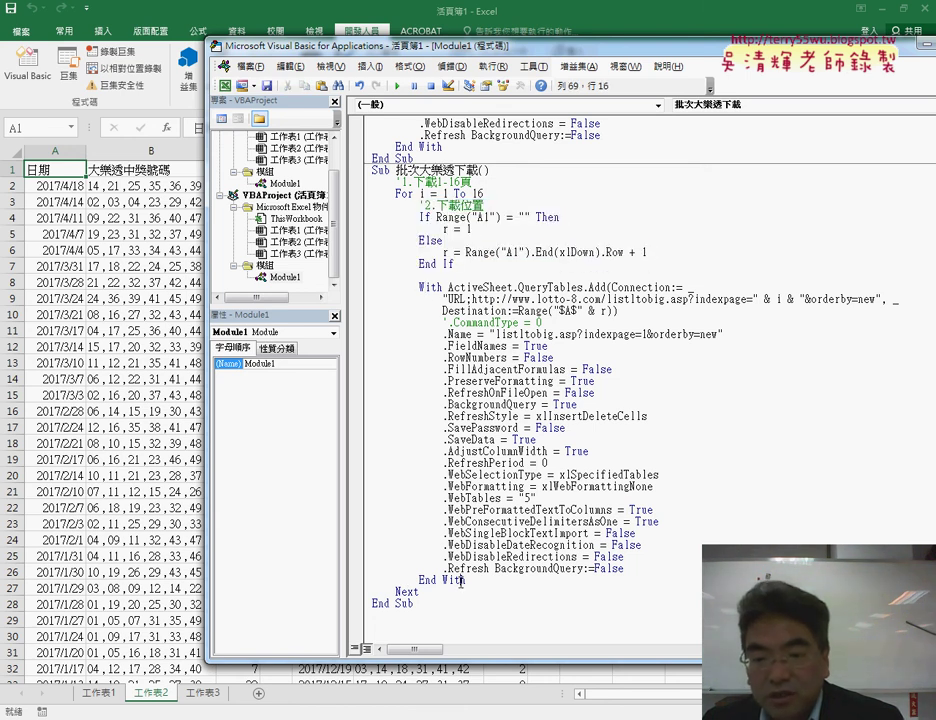
click(431, 578)
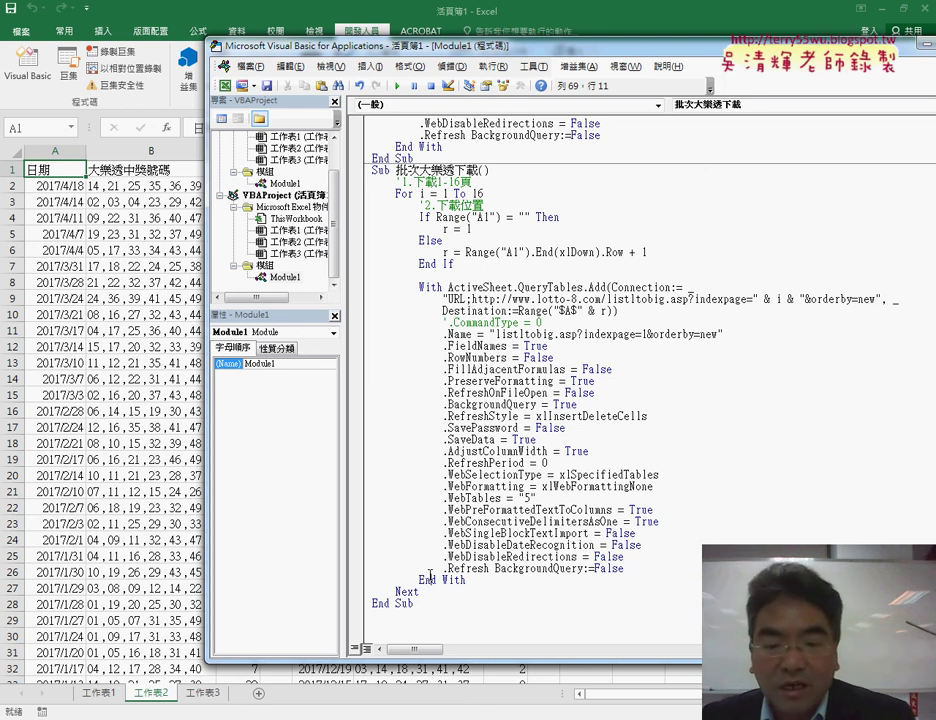
- Switch to empty 工作表3 and start stepping through 批次大樂透下載 with F8
click(204, 692)
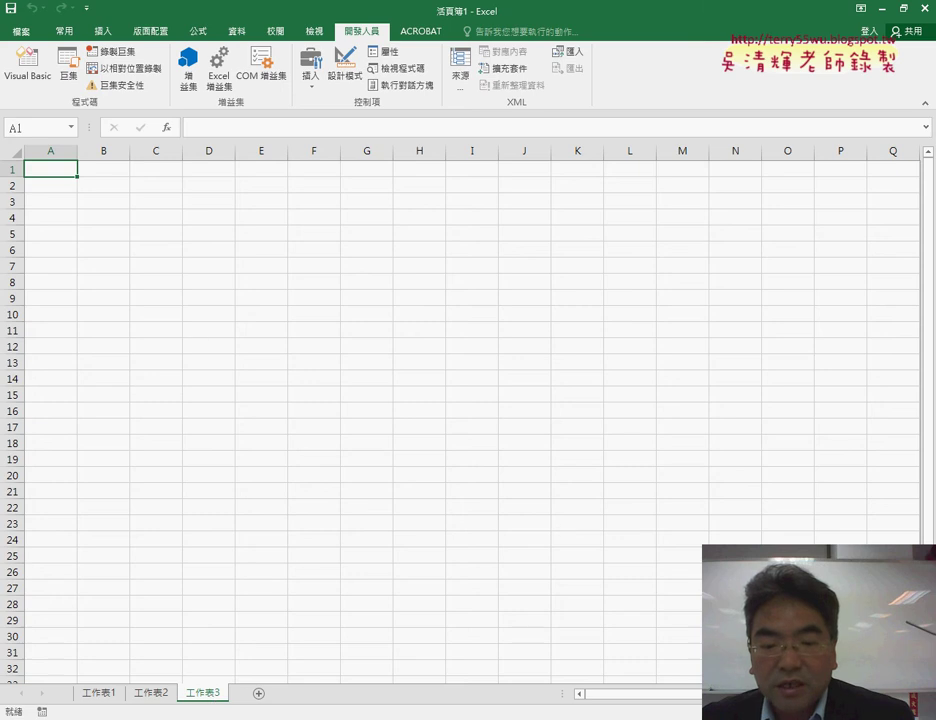
click(300, 610)
click(443, 415)
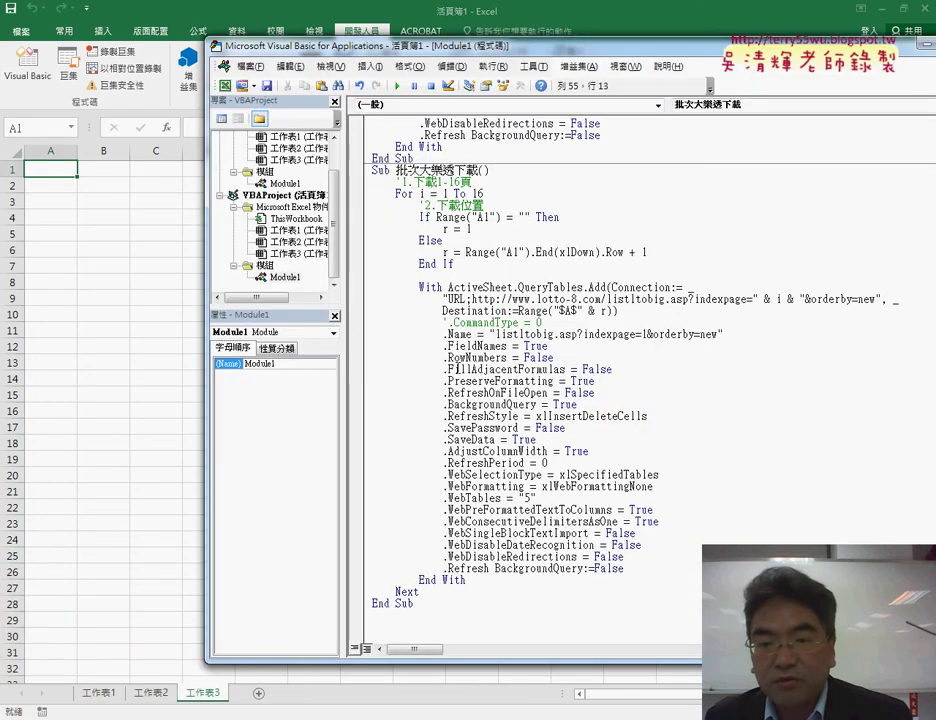
key(F8)
key(F8)
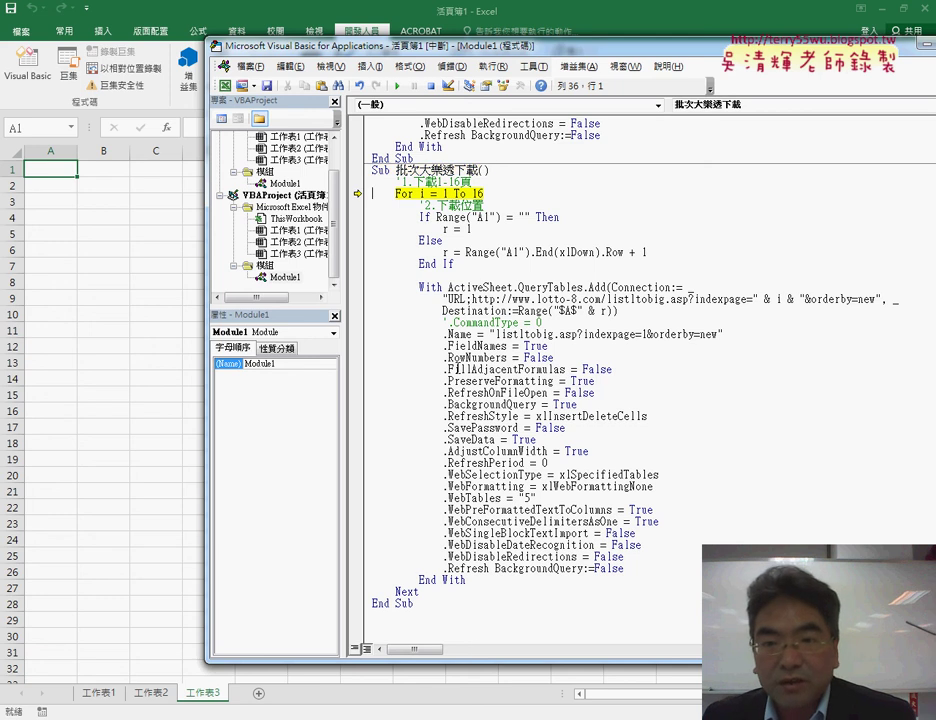
click(451, 66)
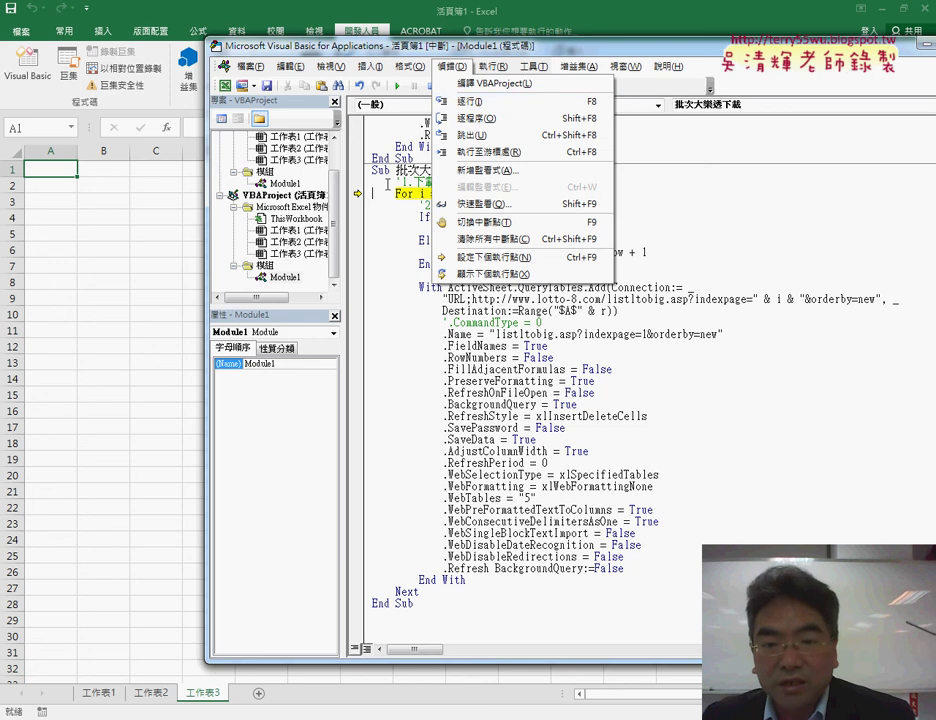
key(Escape)
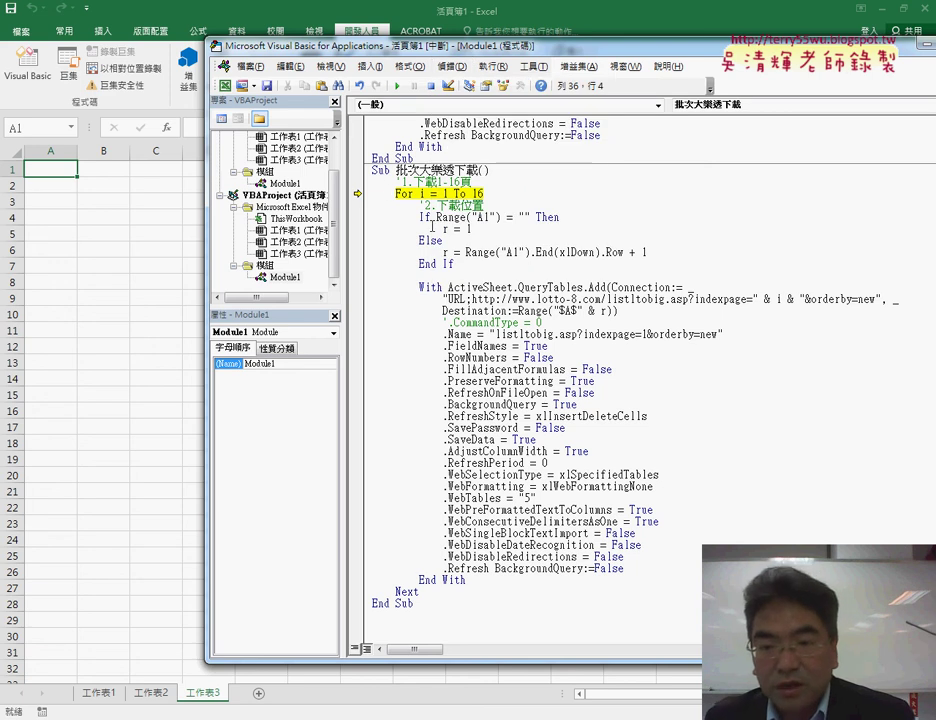
- Step past r = 1, confirm the Destination resolves to $A$1, and enter the web query settings
key(F8)
key(F8)
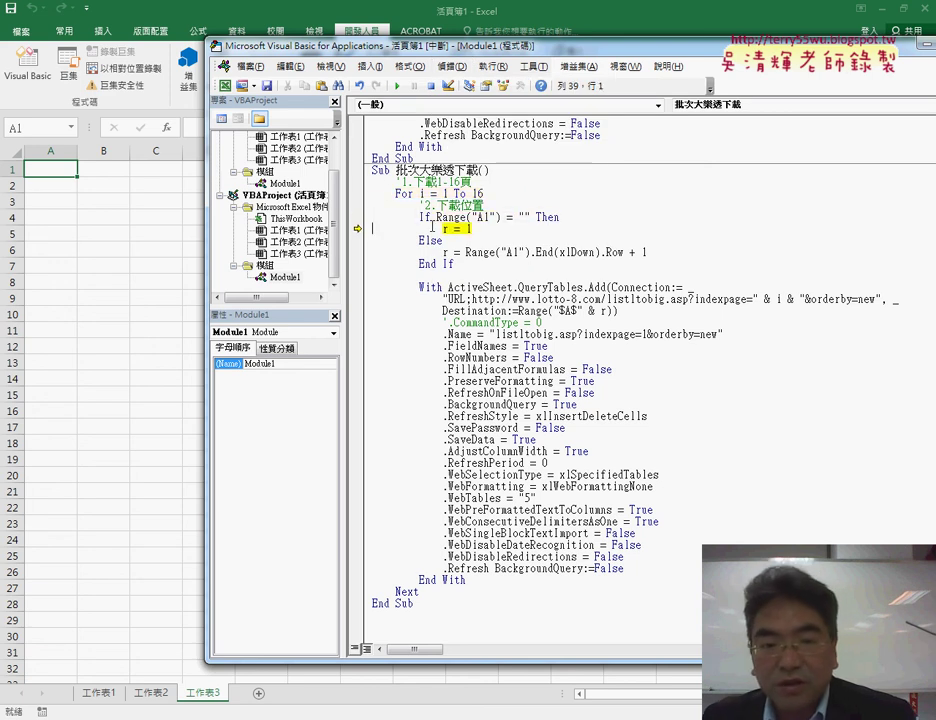
mouse_move(446, 229)
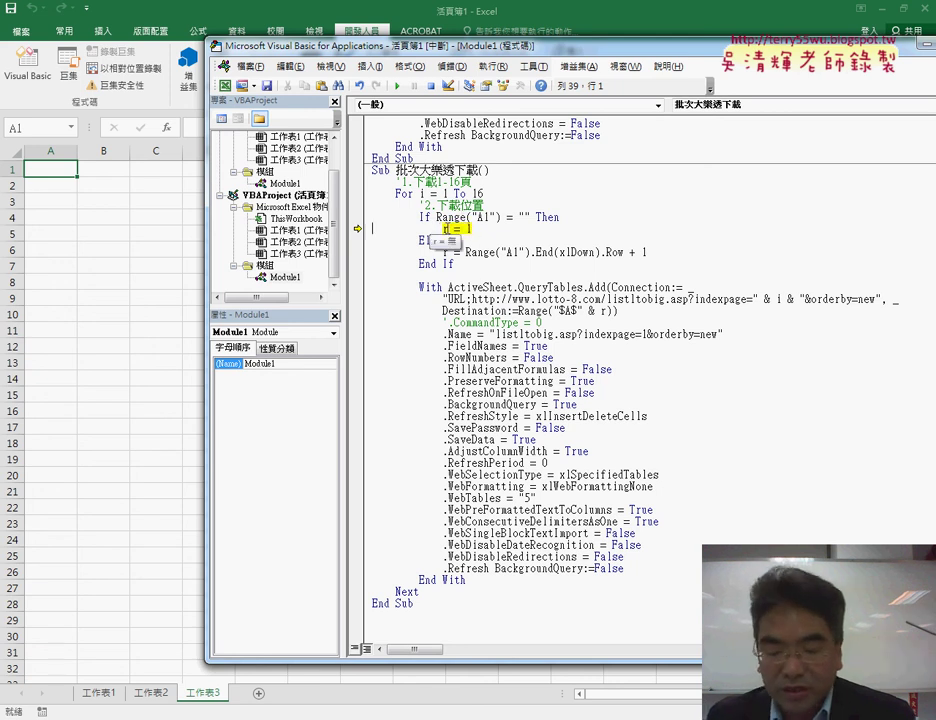
key(F8)
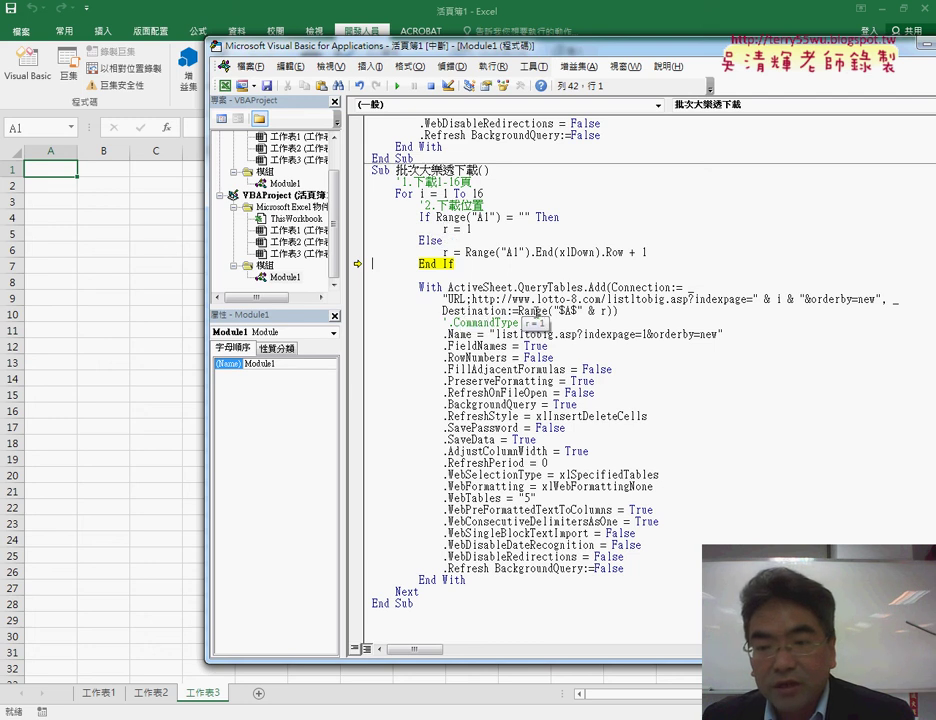
drag(553, 311, 614, 311)
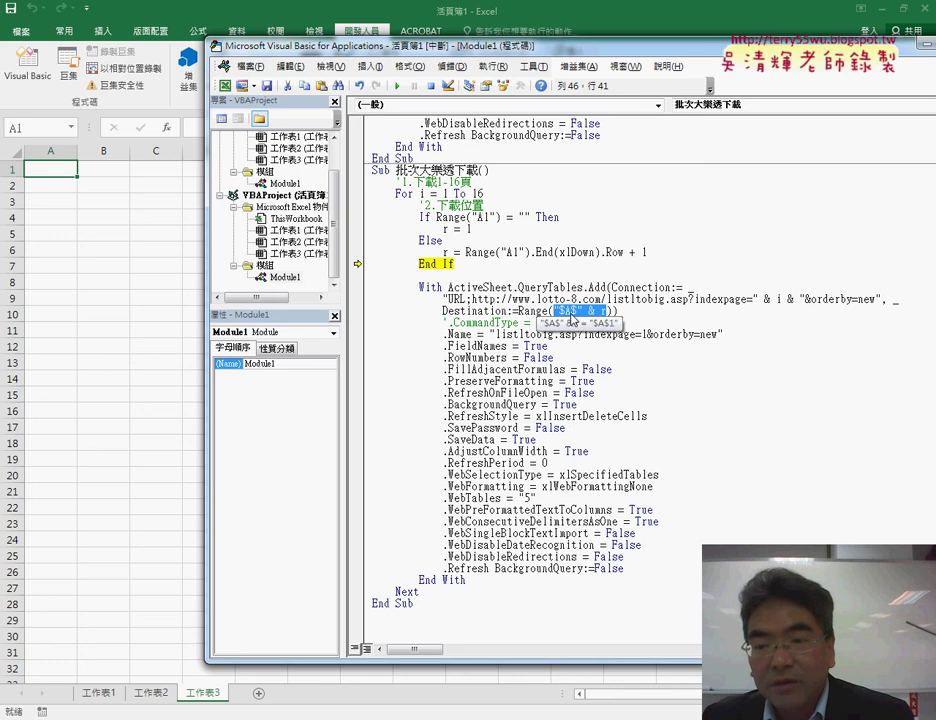
mouse_move(575, 311)
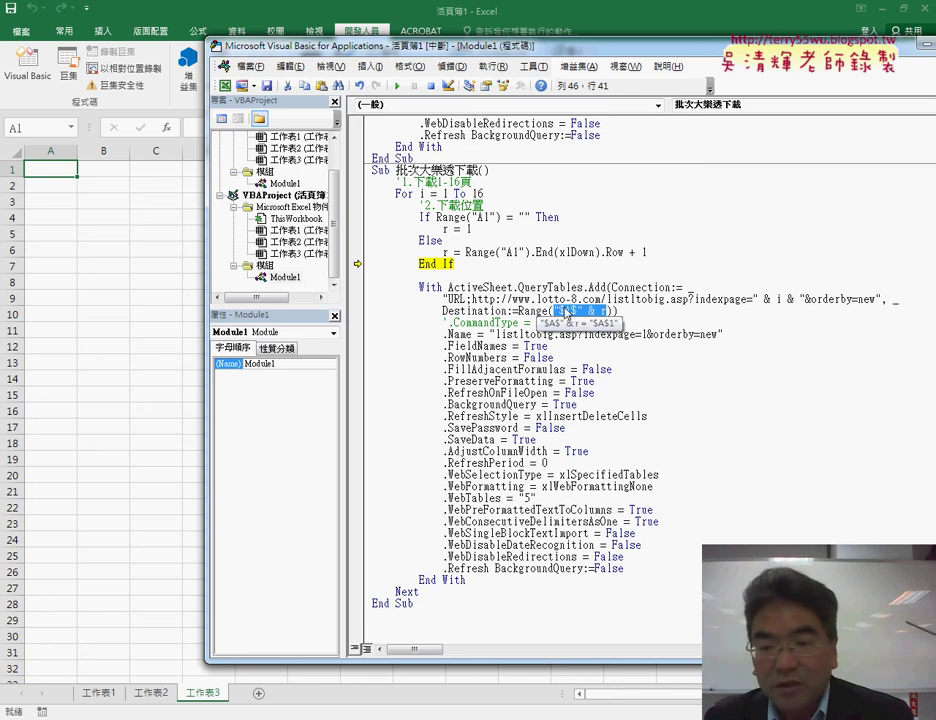
key(F8)
key(F8)
key(F8)
key(F8)
key(F8)
key(F8)
key(F8)
key(F8)
key(F8)
key(F8)
key(F8)
key(F8)
key(F8)
key(F8)
key(F8)
key(F8)
key(F8)
key(F8)
key(F8)
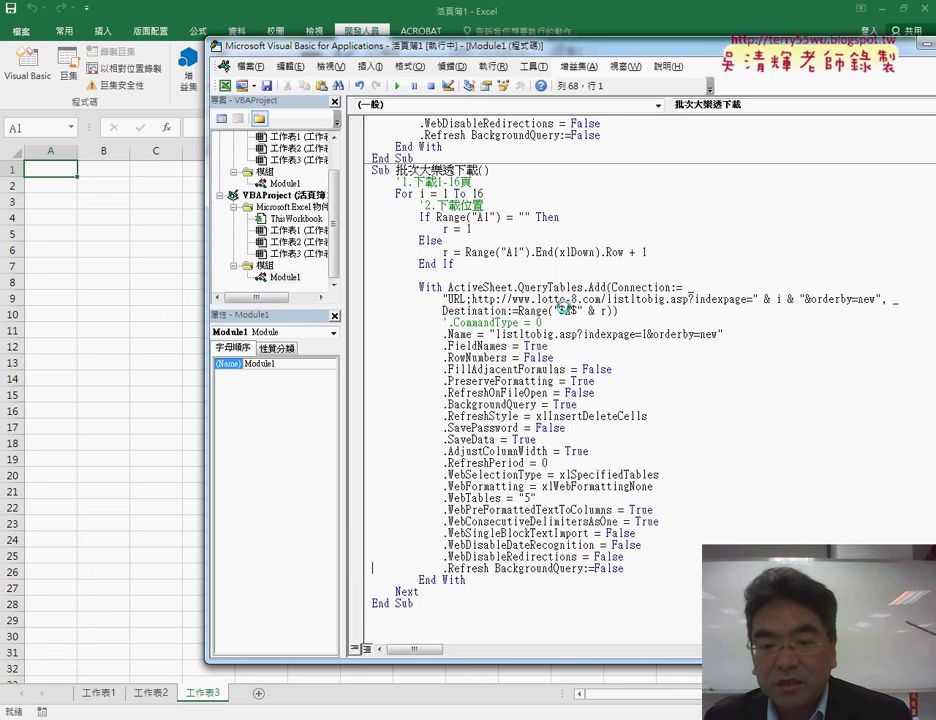
- Step through page 1's import into the second pass's Else branch
key(F8)
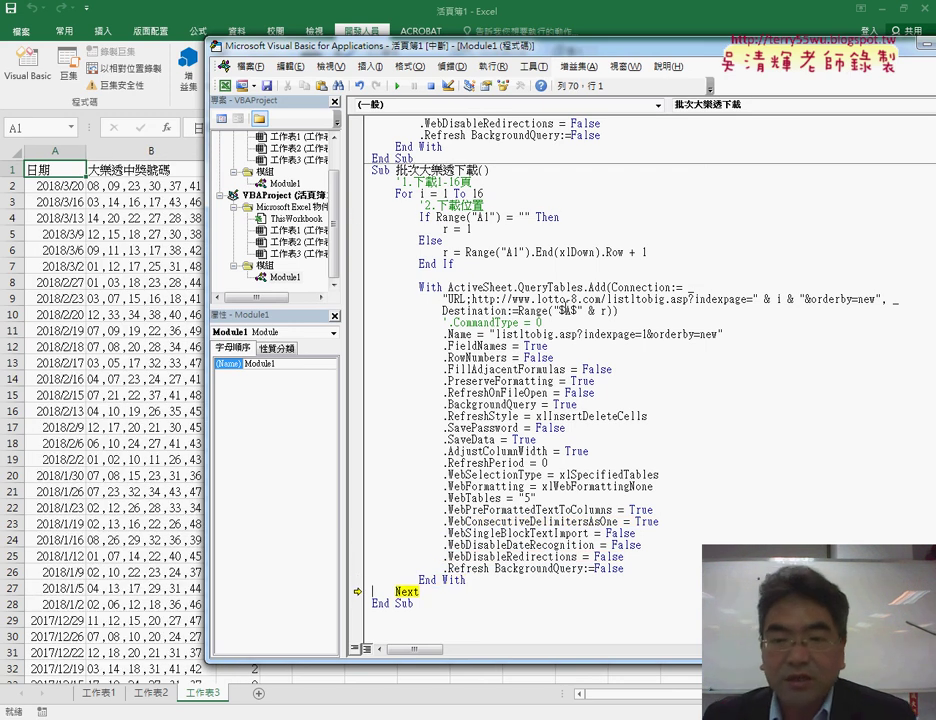
key(F8)
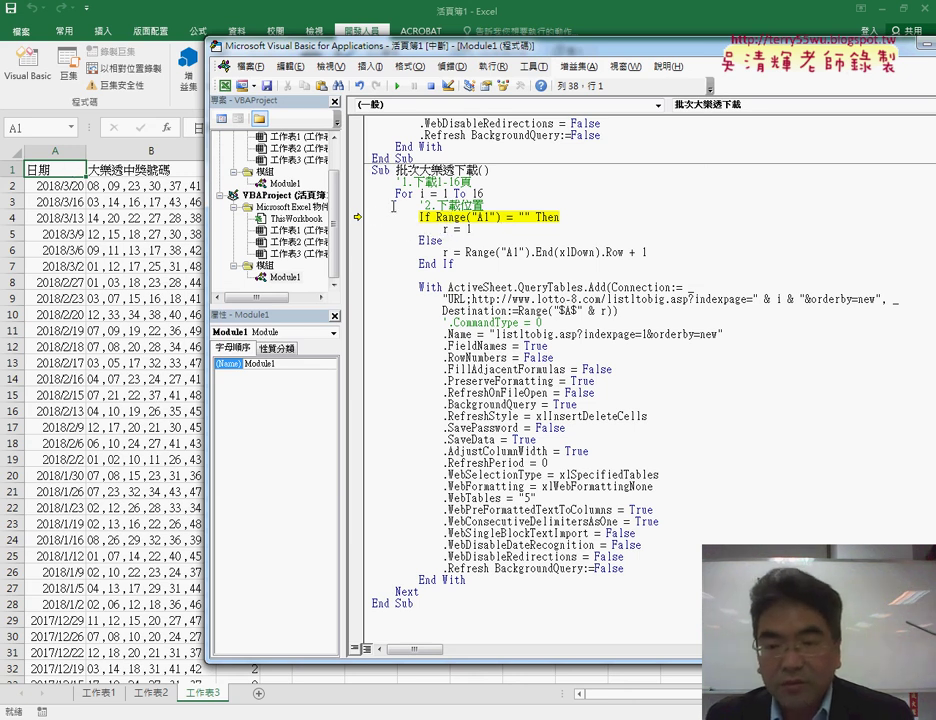
key(F8)
key(F8)
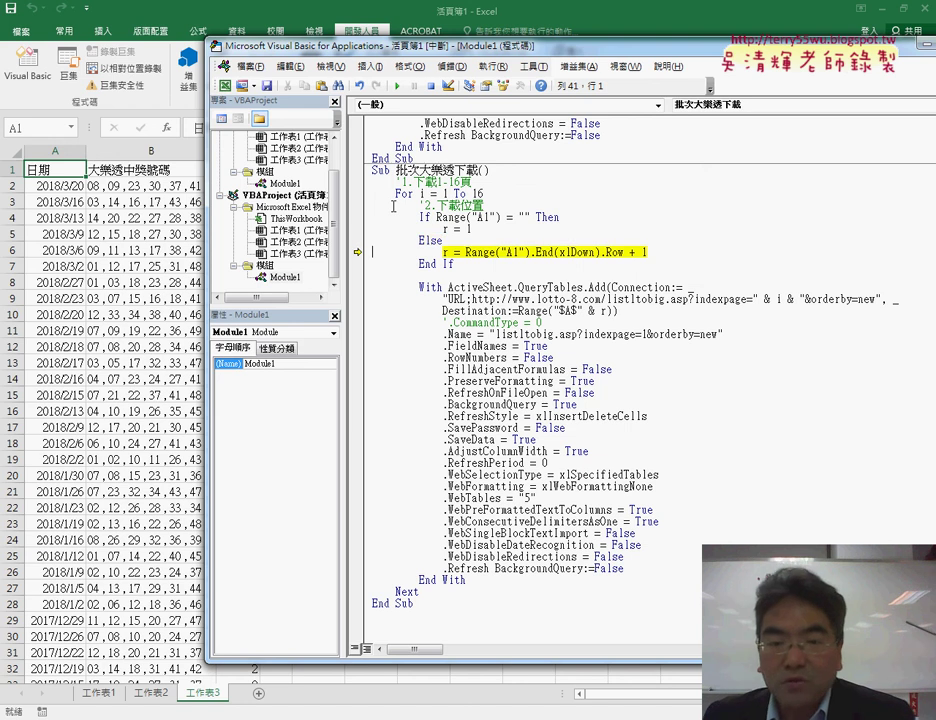
key(F8)
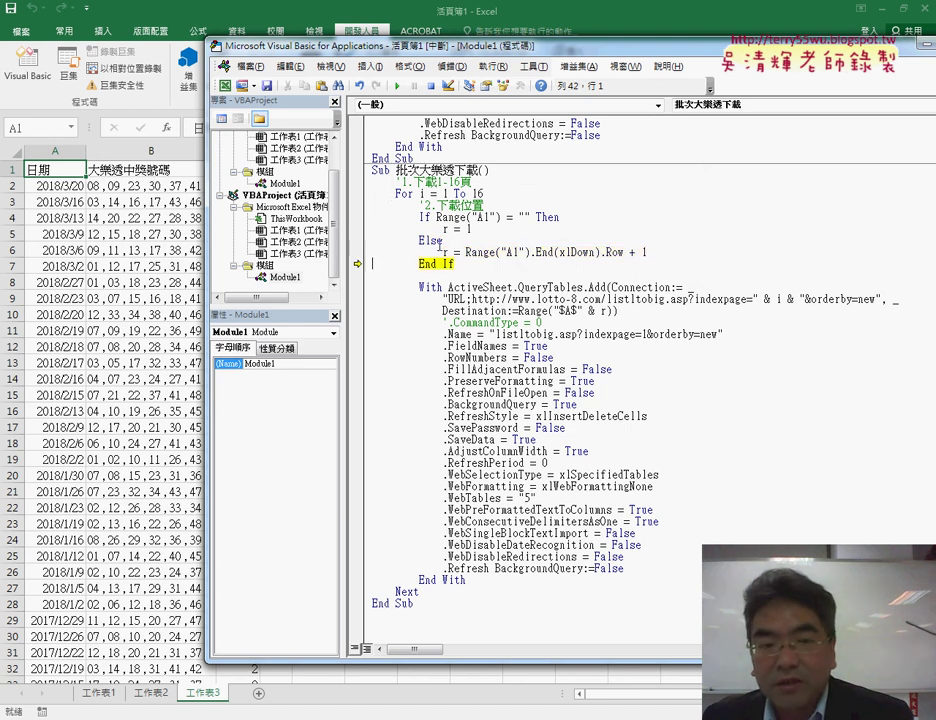
- Confirm 工作表3's data ends at row 101 and select A102 as the next start row
click(66, 177)
key(ctrl+Down)
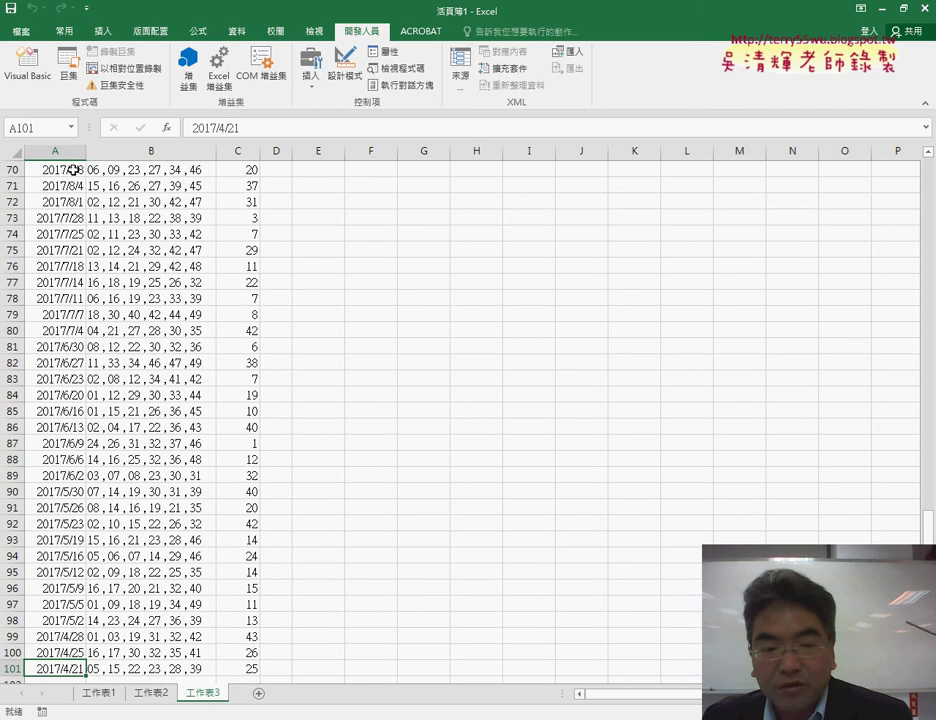
scroll(453, 236, down, 2)
scroll(226, 294, down, 4)
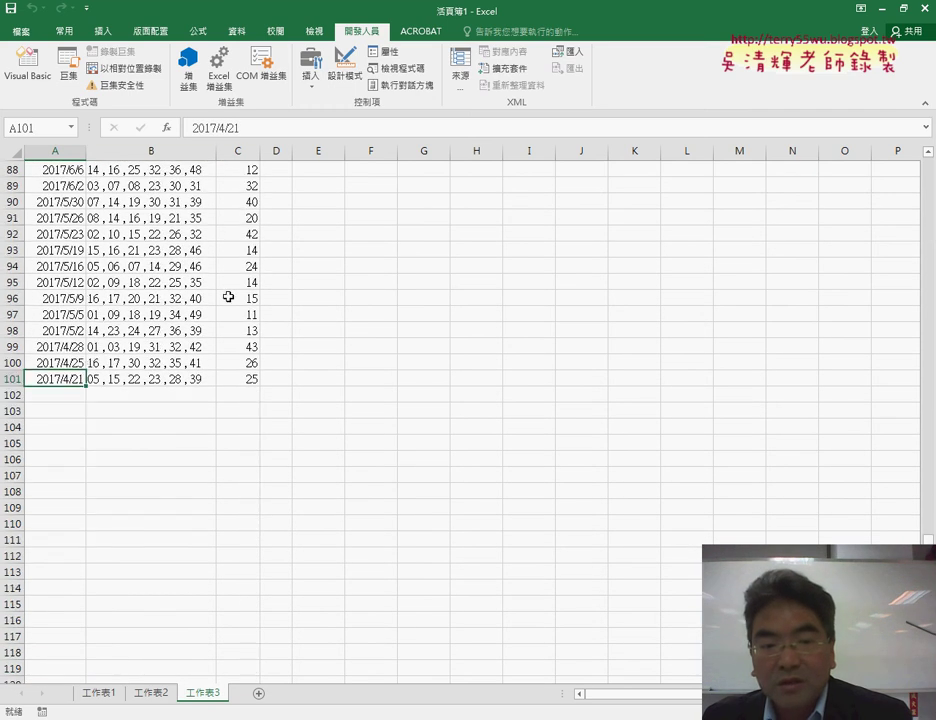
click(52, 395)
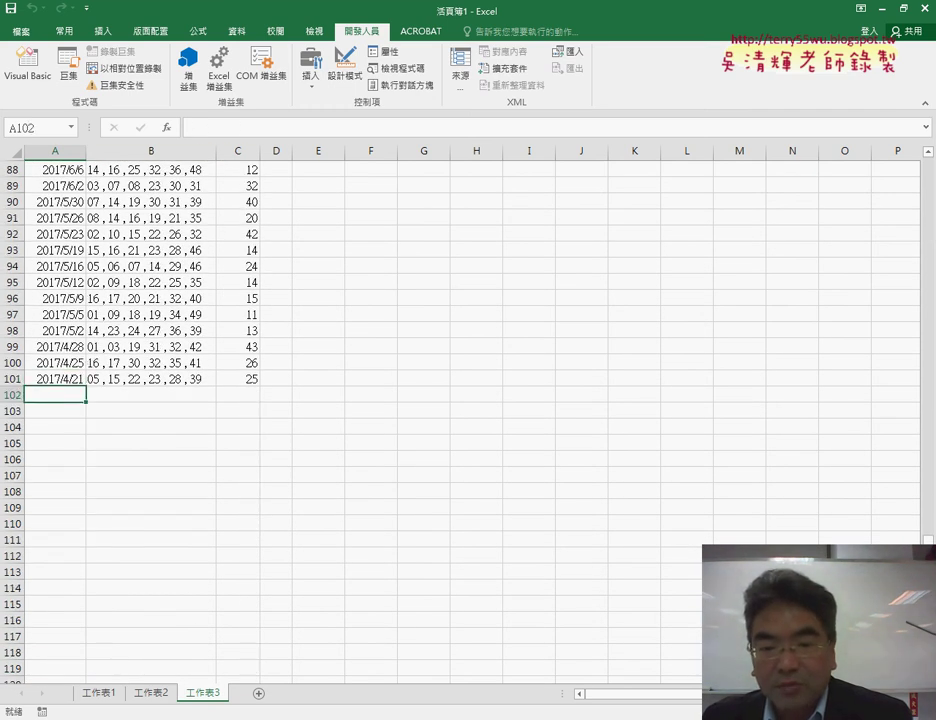
click(263, 647)
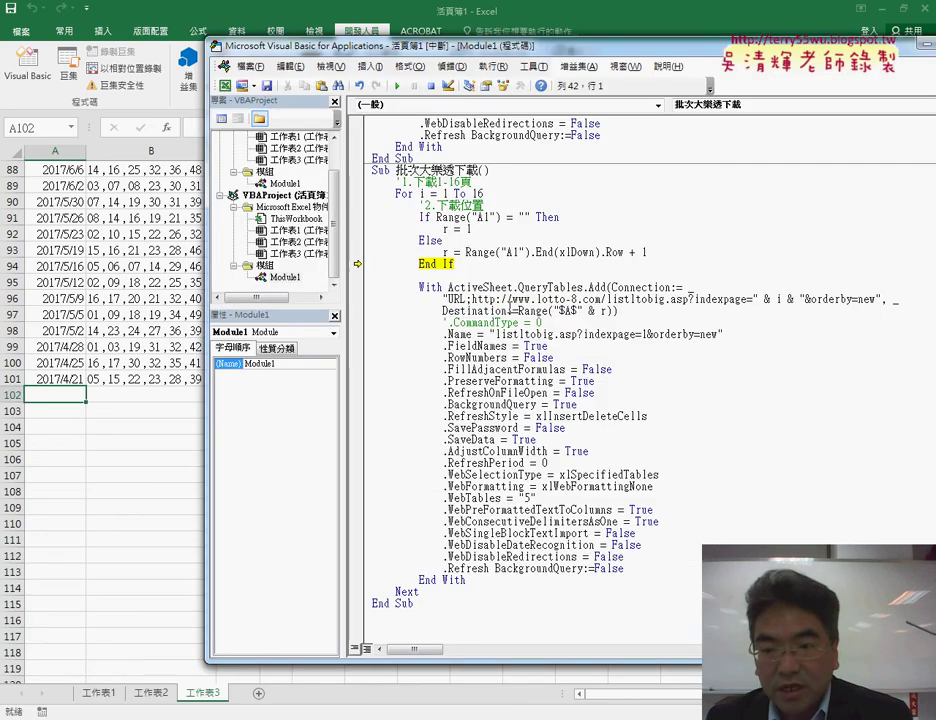
- Confirm the Destination now starts at row 102, then continue the macro for the remaining pages
key(F8)
key(F8)
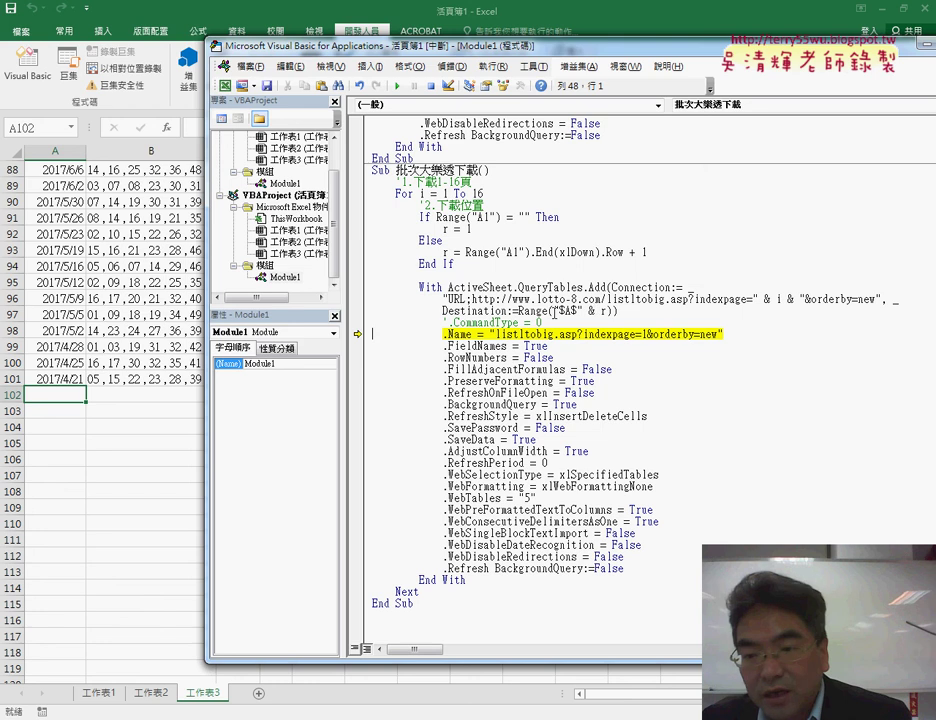
drag(554, 311, 589, 312)
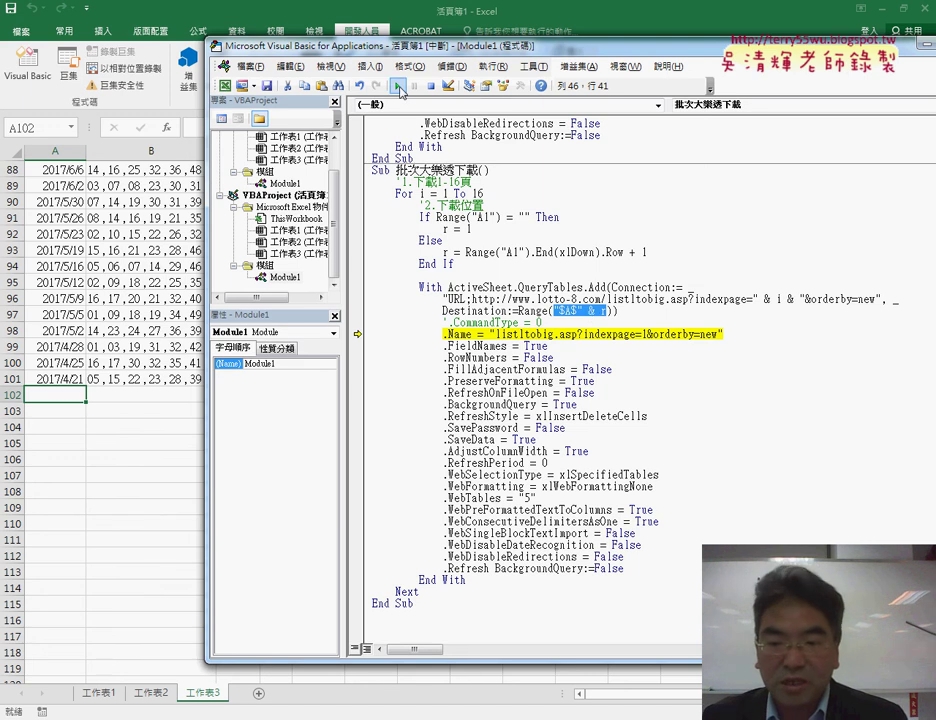
key(F8)
key(F8)
key(F8)
key(F8)
key(F8)
key(F8)
key(F8)
key(F8)
key(F8)
key(F8)
key(F8)
key(F8)
key(F8)
key(F8)
key(F8)
key(F8)
key(F8)
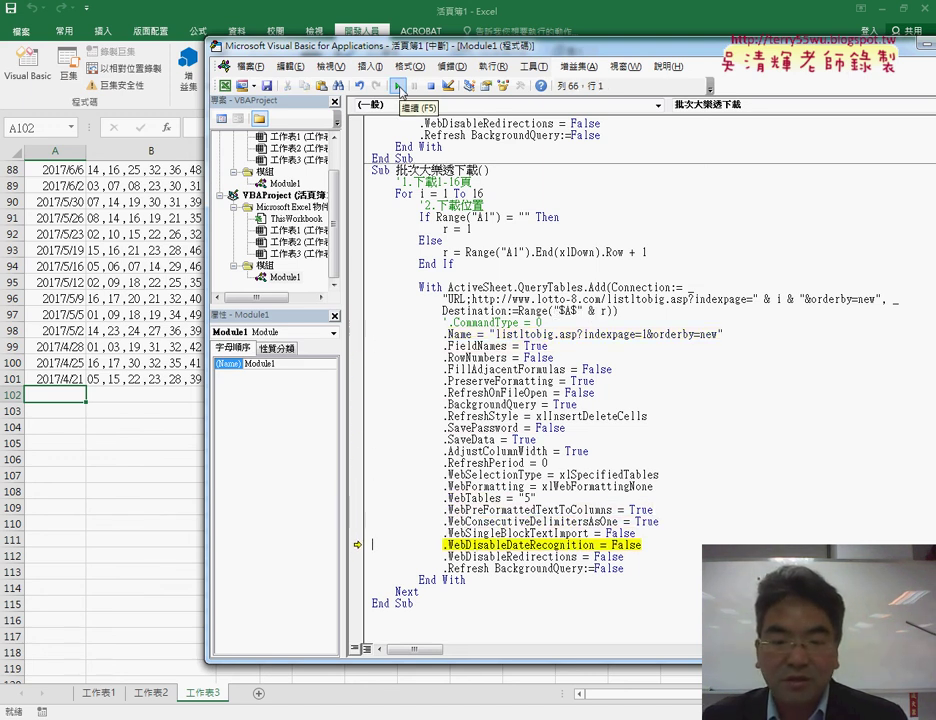
key(F8)
key(F8)
key(F8)
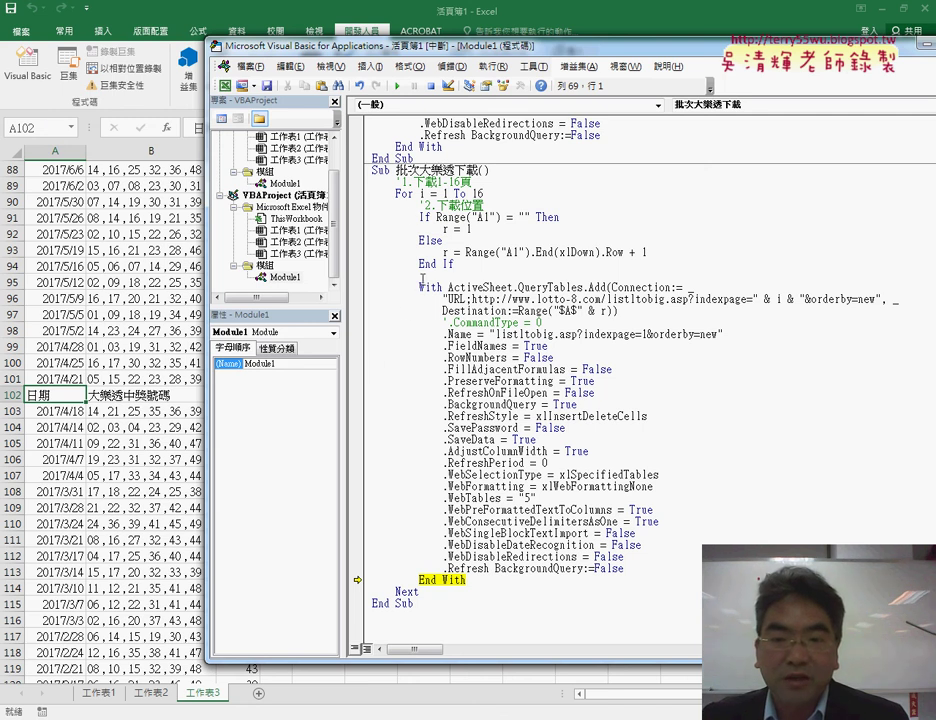
click(397, 85)
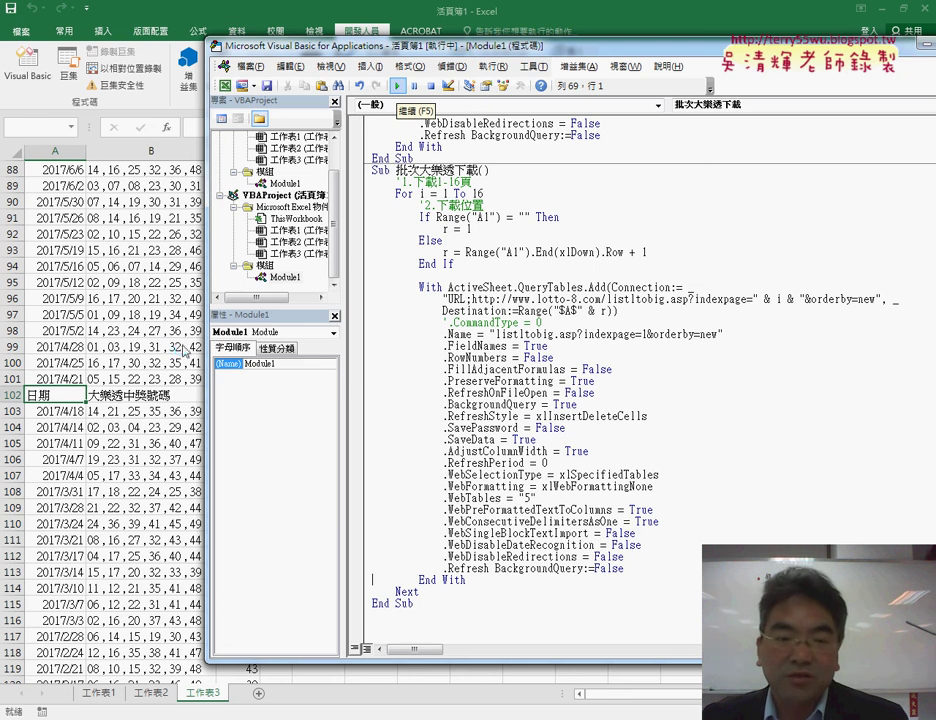
click(62, 396)
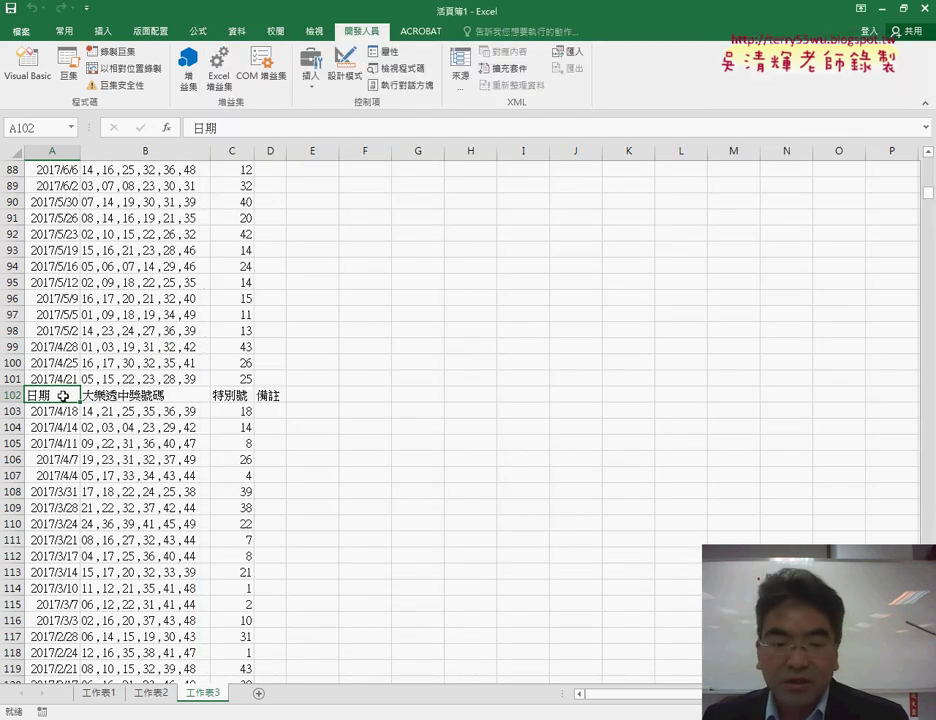
key(ctrl+Down)
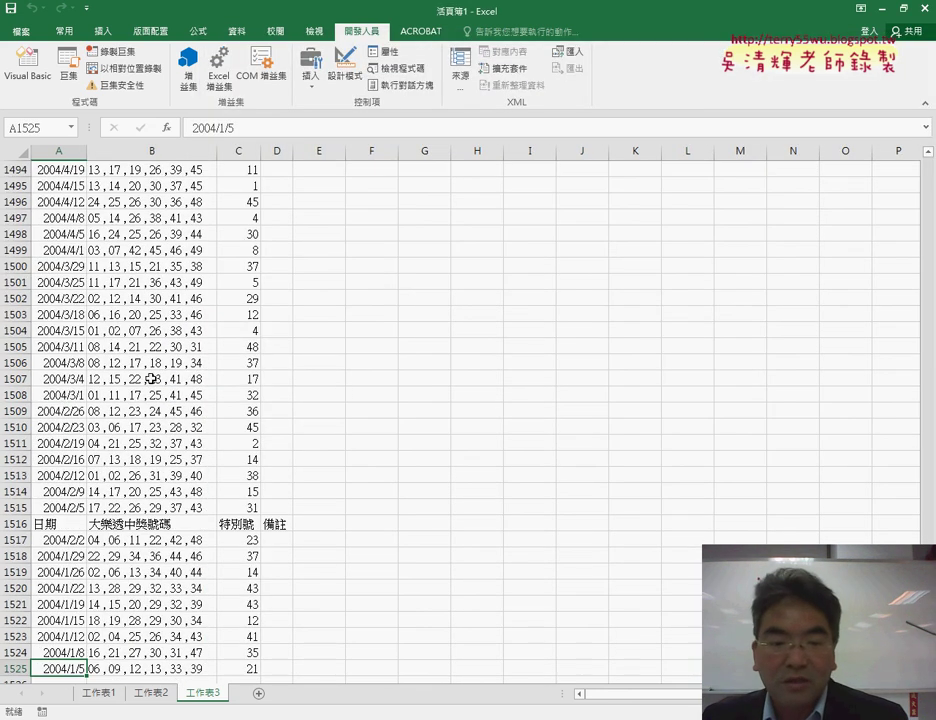
scroll(152, 388, down, 3)
scroll(84, 470, down, 1)
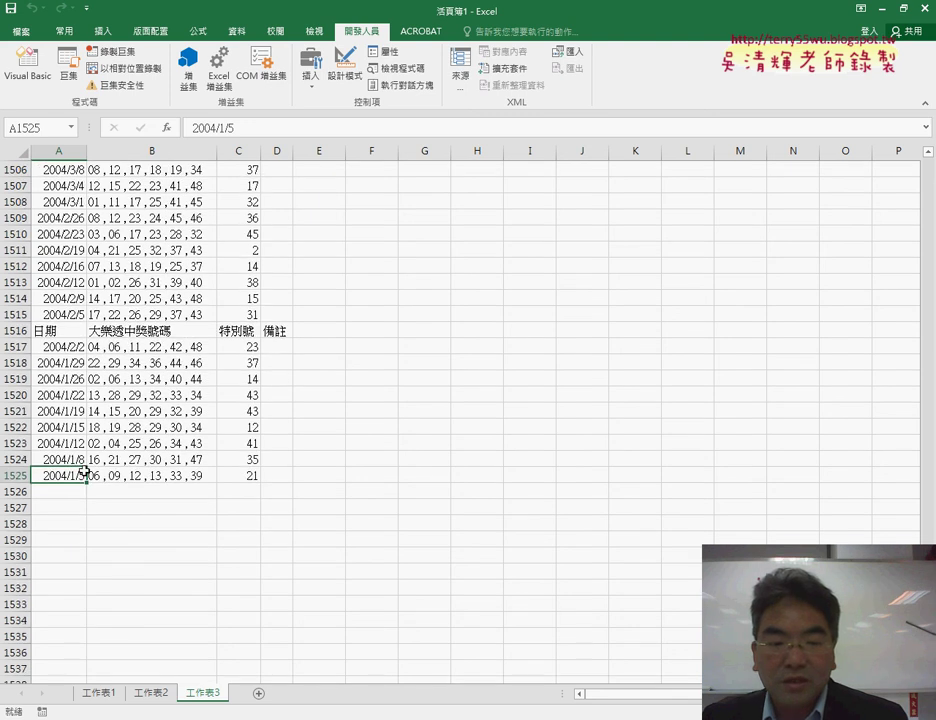
click(20, 474)
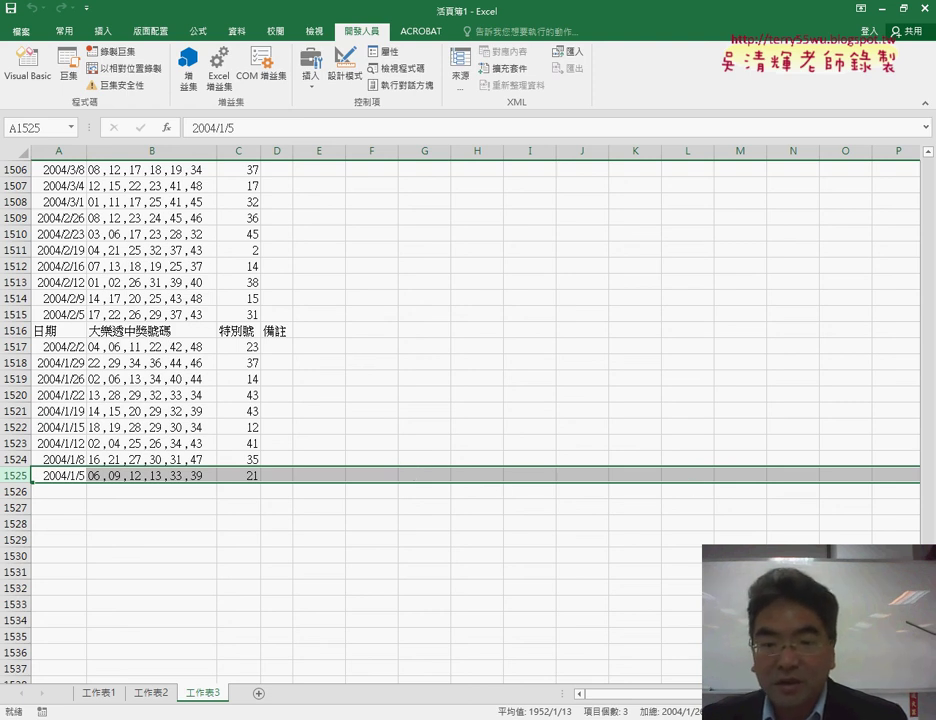
drag(928, 640, 929, 165)
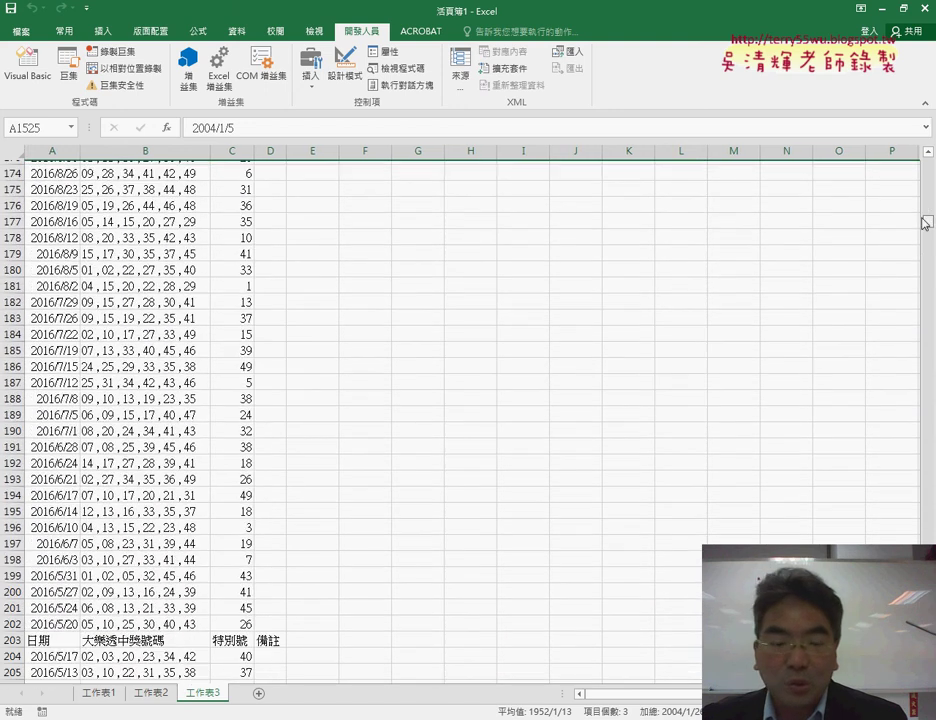